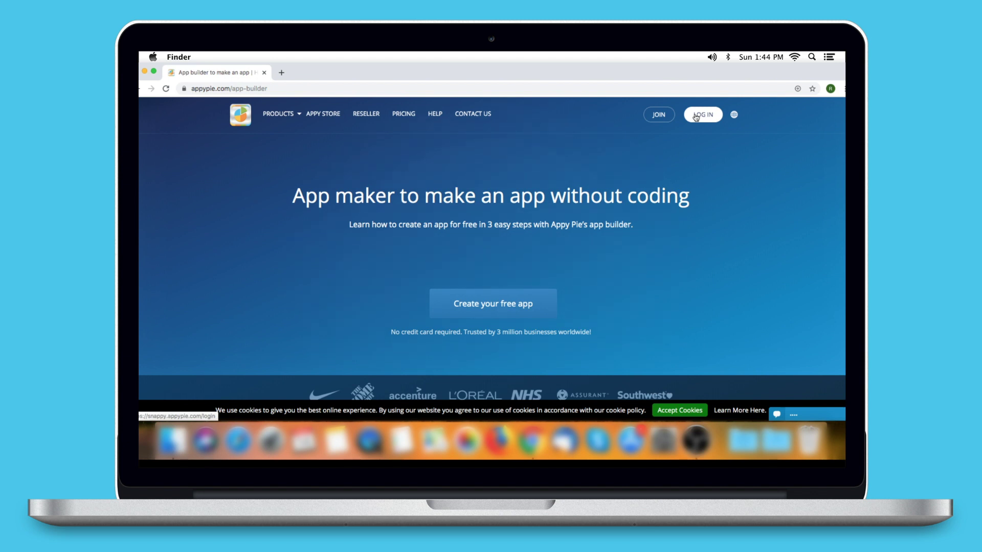
# Start creating a free app and enter "Event App" as the business name.
pyautogui.click(696, 116)
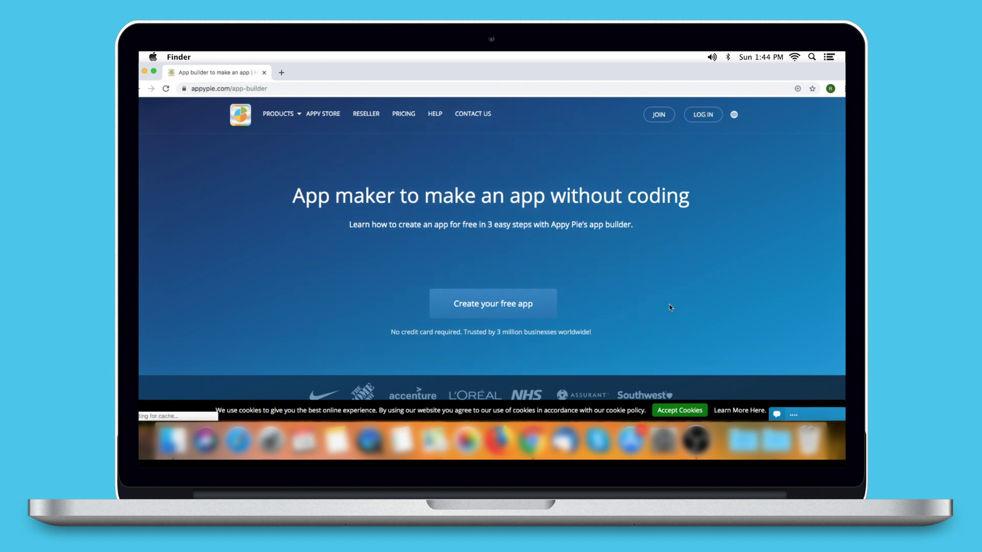
pyautogui.click(493, 313)
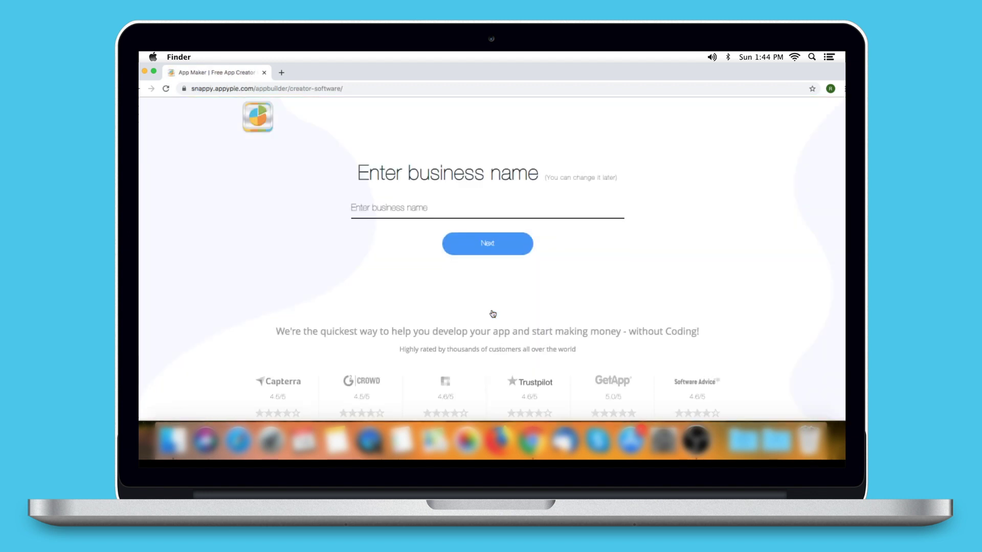
pyautogui.click(401, 212)
pyautogui.write('Event App')
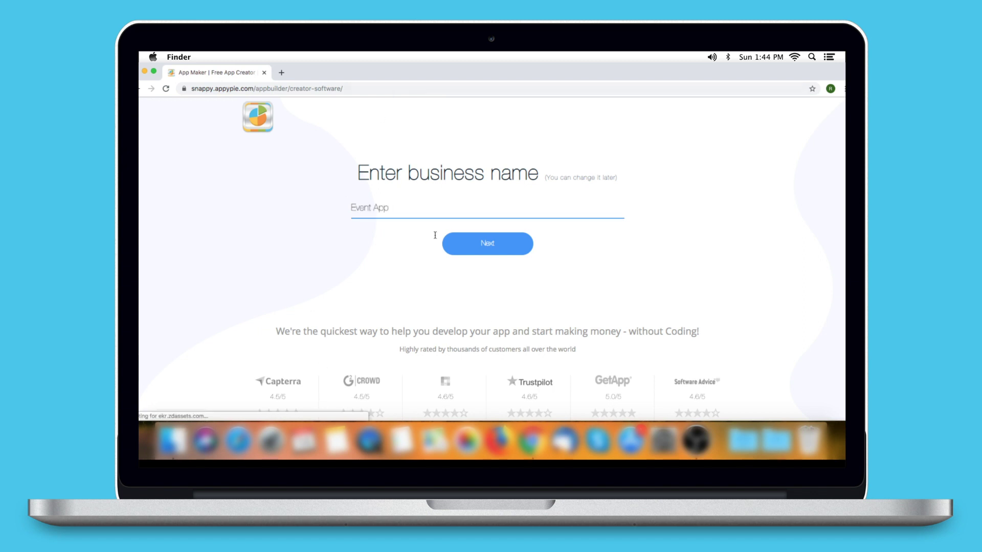
pyautogui.click(444, 243)
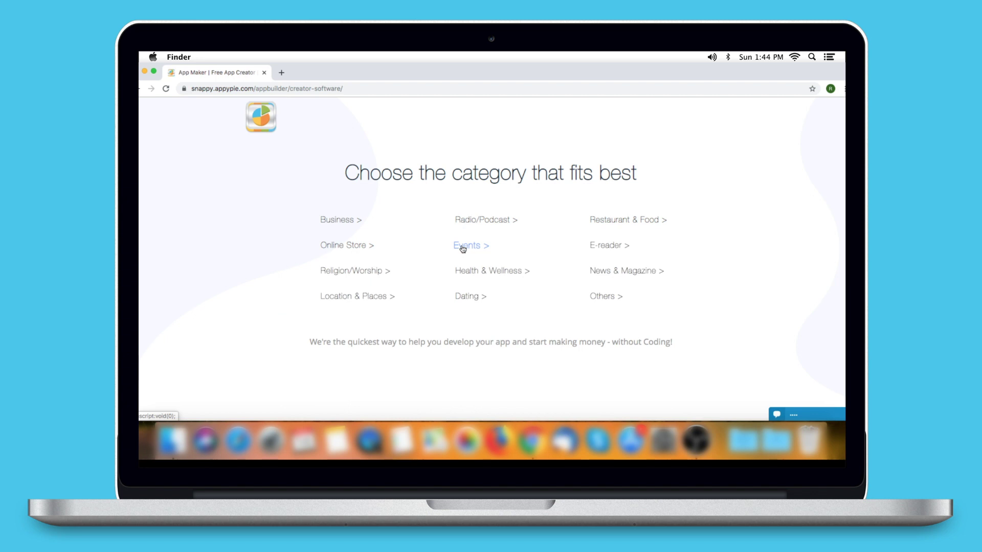
# Choose the Events category, the Dynamic Sunburst color scheme and Android as the test device.
pyautogui.click(460, 246)
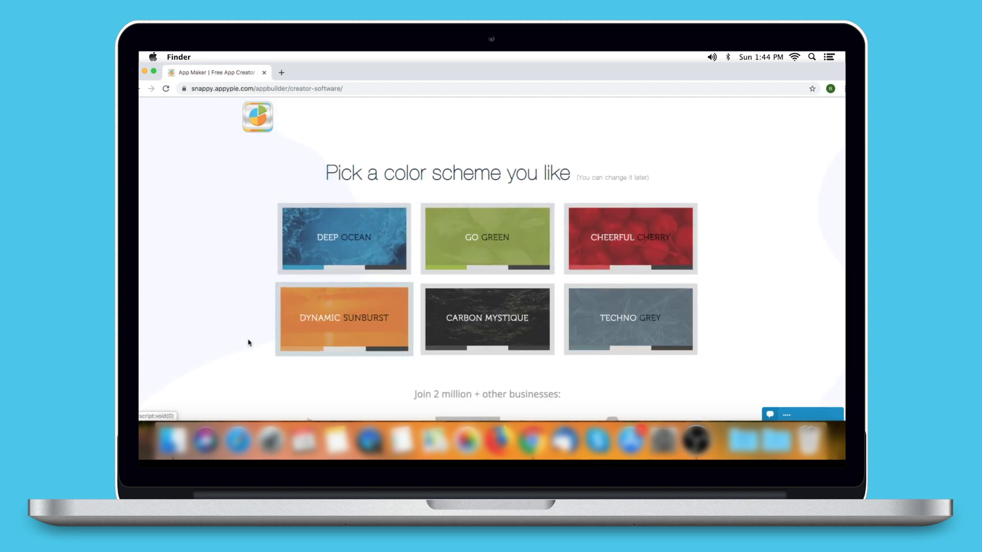
pyautogui.click(322, 322)
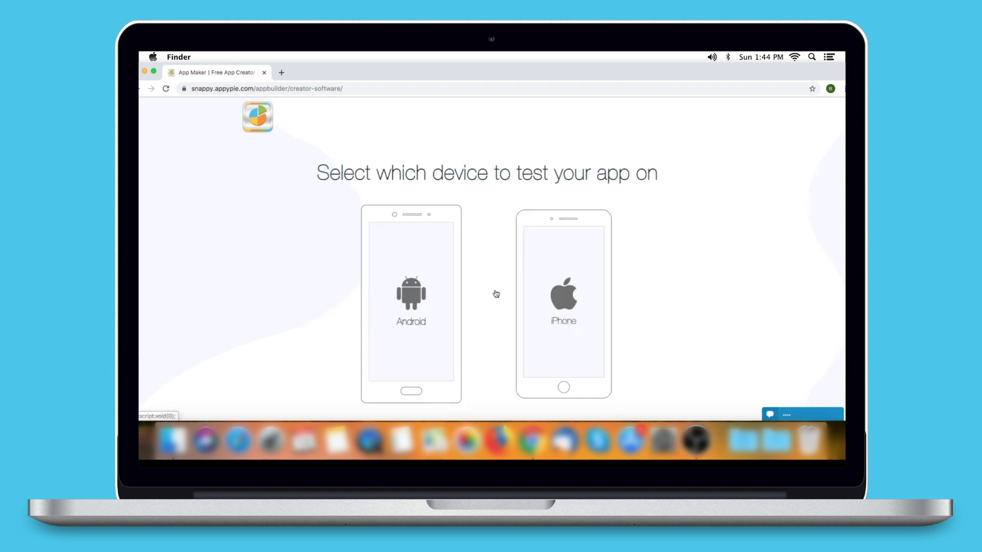
pyautogui.click(427, 303)
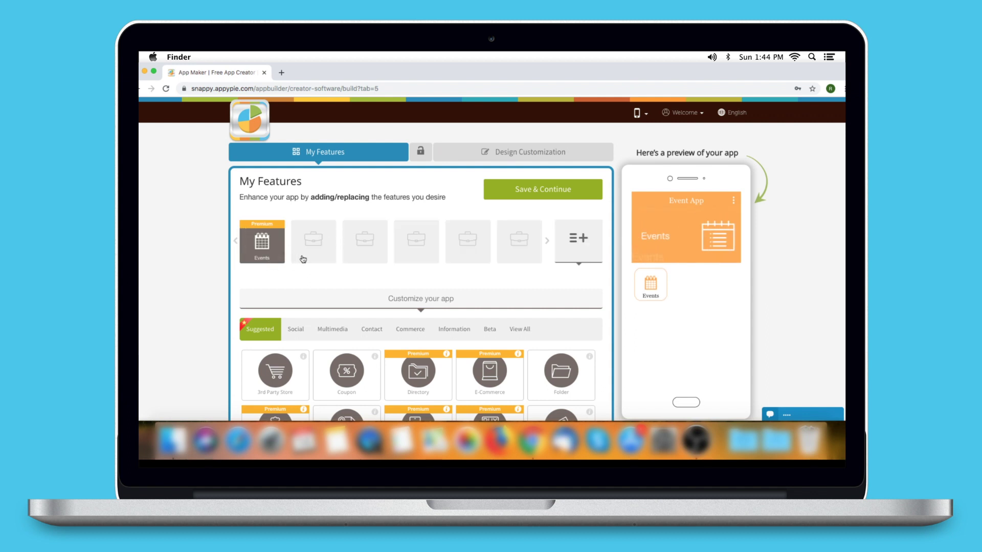
# Browse the complete list of features that can be added to the app.
pyautogui.moveTo(267, 256)
pyautogui.scroll(-3, 420, 306)
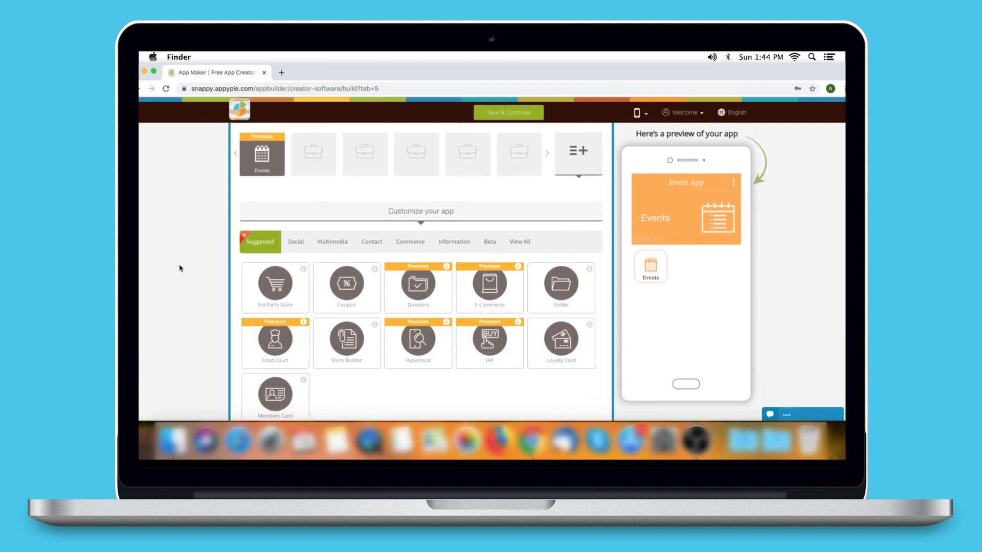
pyautogui.click(519, 242)
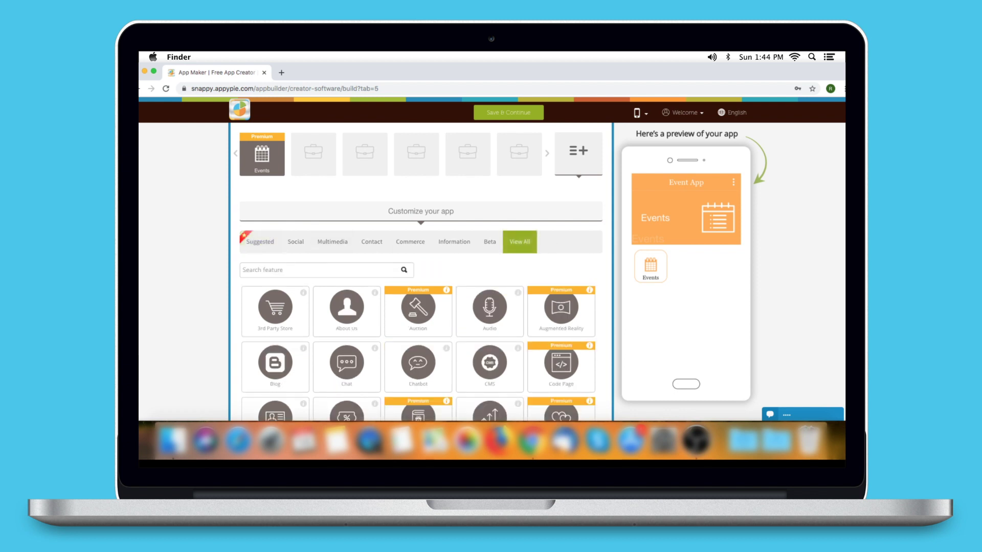
pyautogui.scroll(-5, 421, 271)
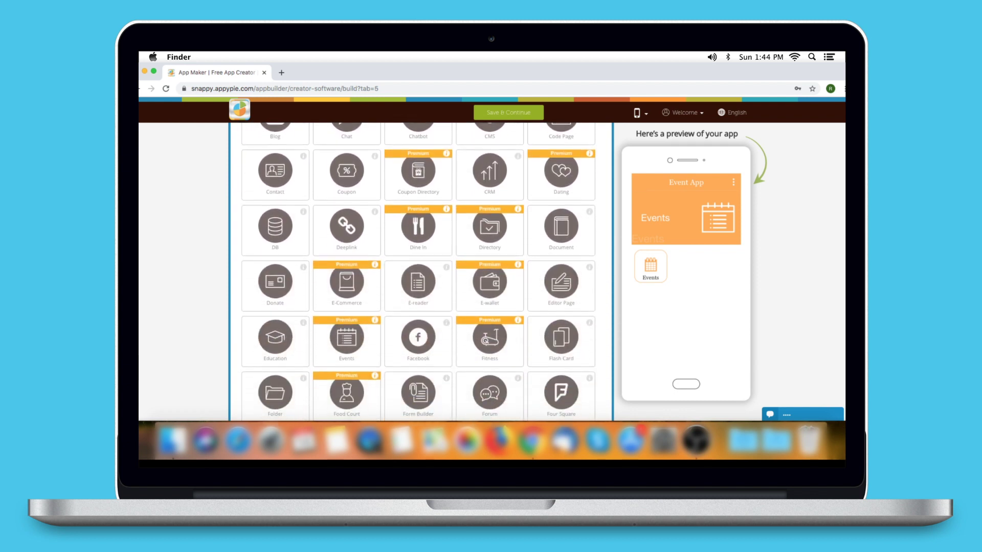
pyautogui.scroll(8, 398, 173)
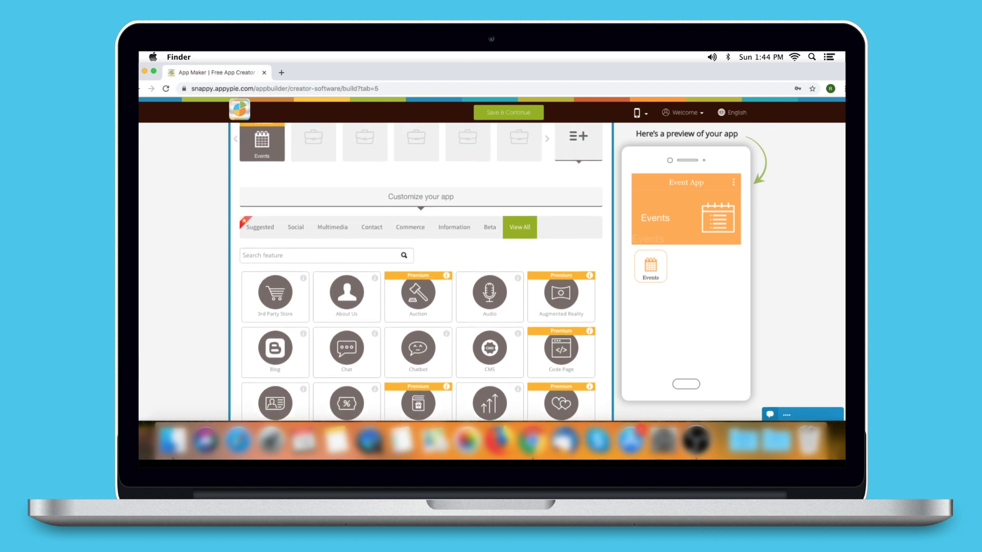
# Open the Events feature's settings and its page name for editing.
pyautogui.click(266, 189)
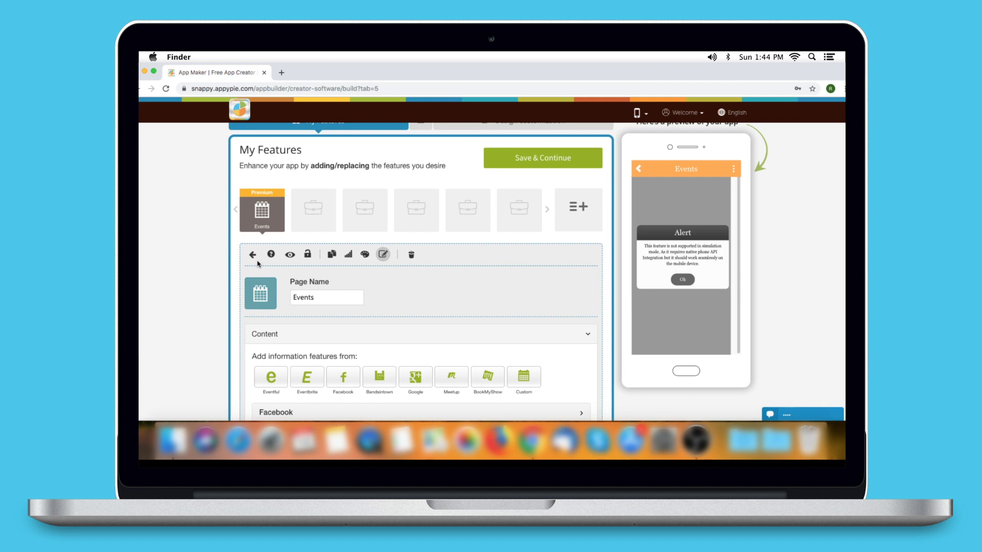
pyautogui.click(328, 298)
pyautogui.moveTo(342, 293); pyautogui.dragTo(291, 295)
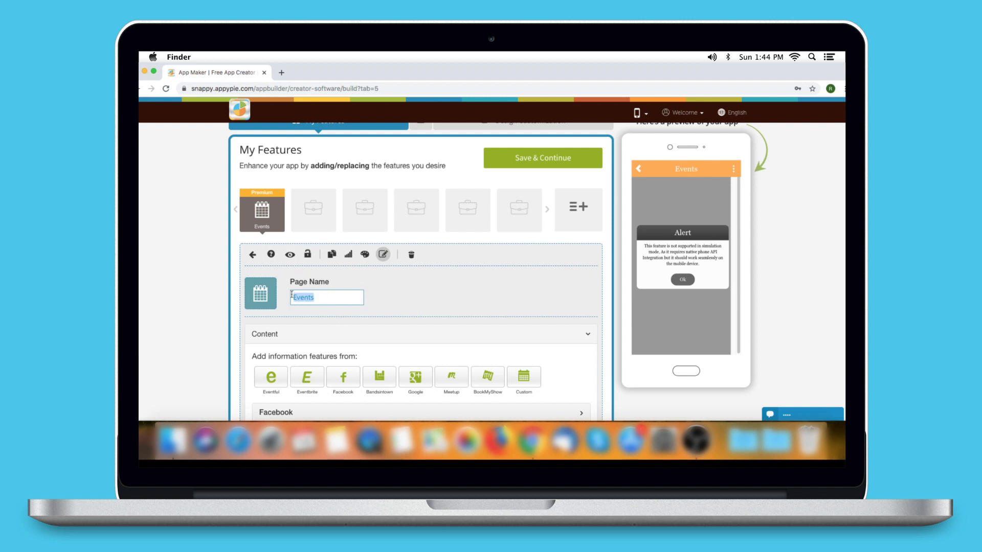
pyautogui.click(345, 299)
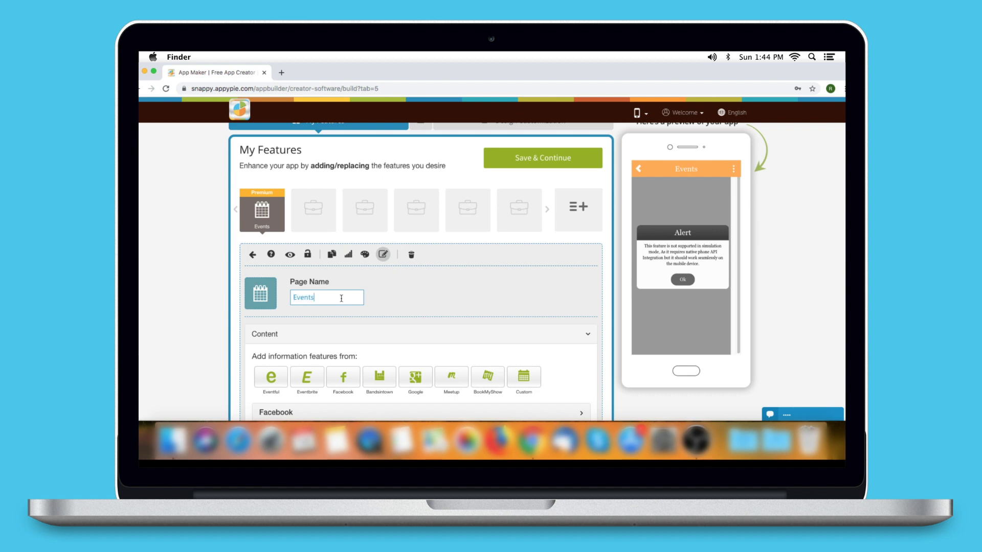
# Look through the outline icons, stock images and custom upload options for the Events page icon.
pyautogui.click(265, 297)
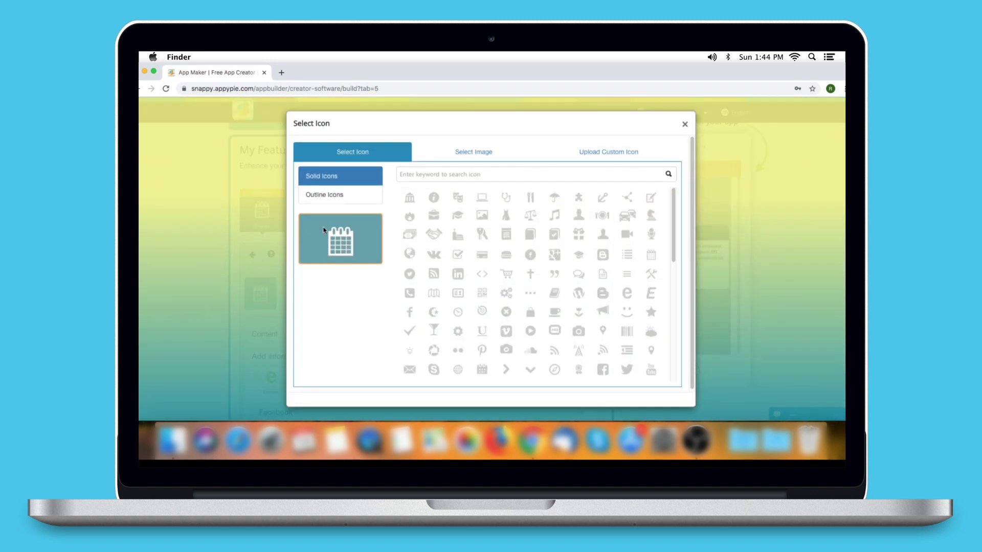
pyautogui.click(341, 198)
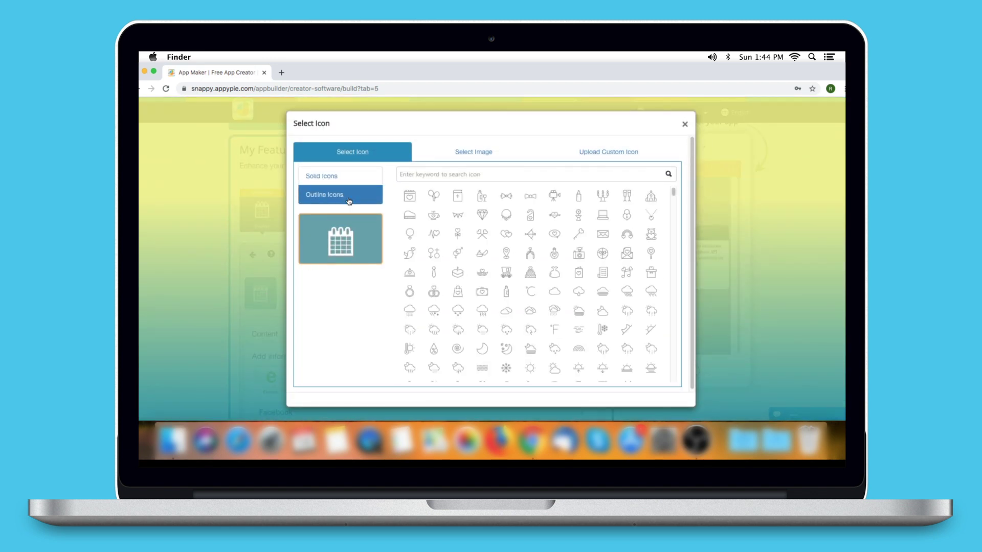
pyautogui.click(449, 153)
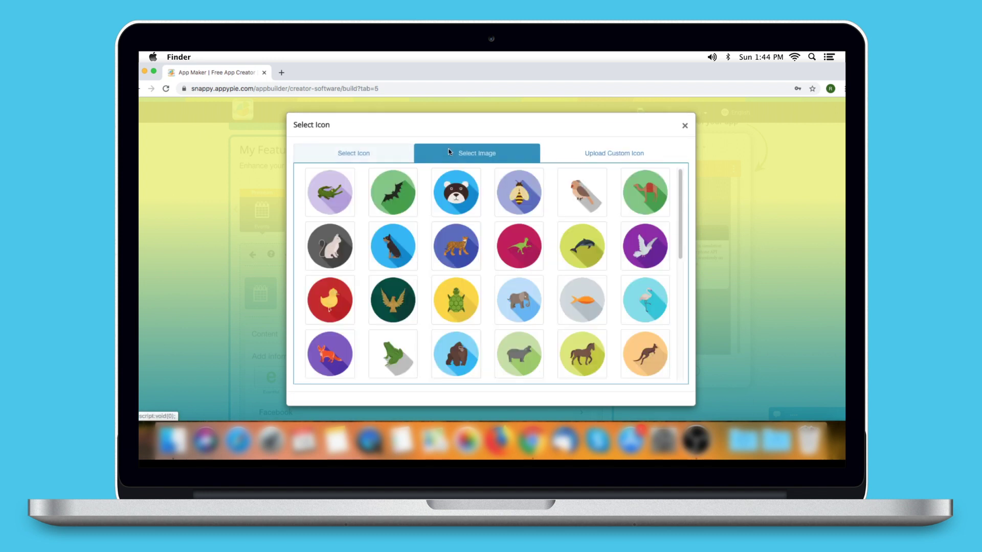
pyautogui.click(582, 156)
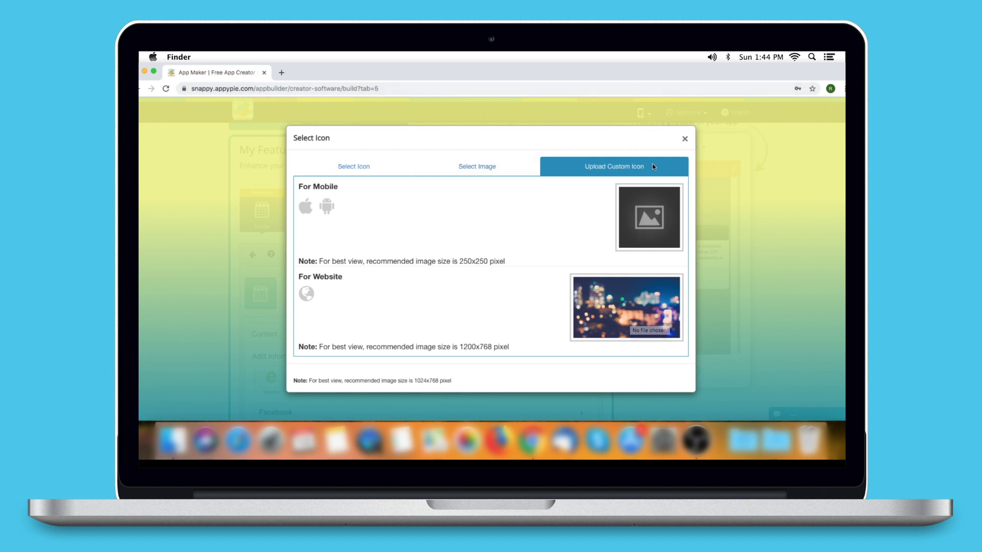
pyautogui.click(683, 141)
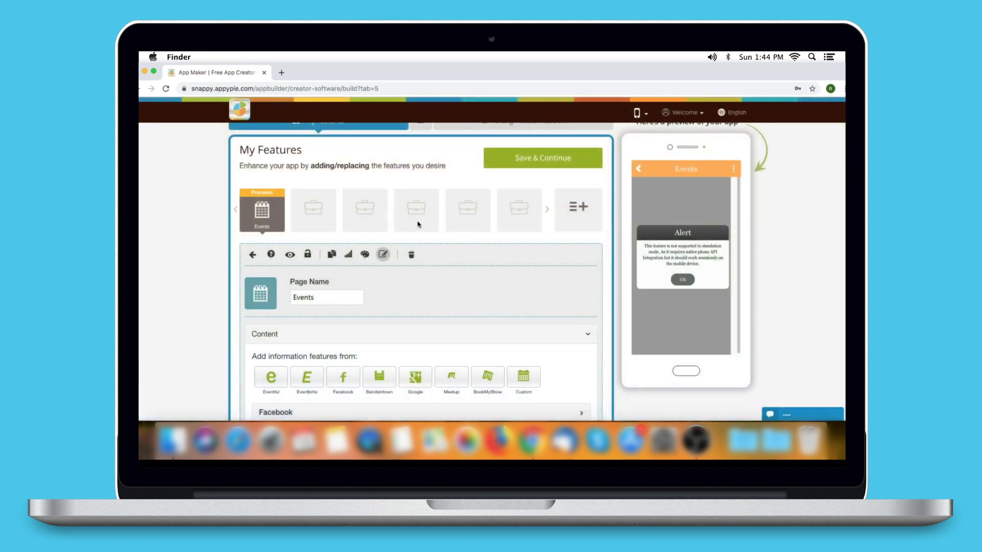
# Add Eventful as an information source to the Events page and open its entry name for editing.
pyautogui.scroll(-1, 381, 291)
pyautogui.scroll(-2, 381, 291)
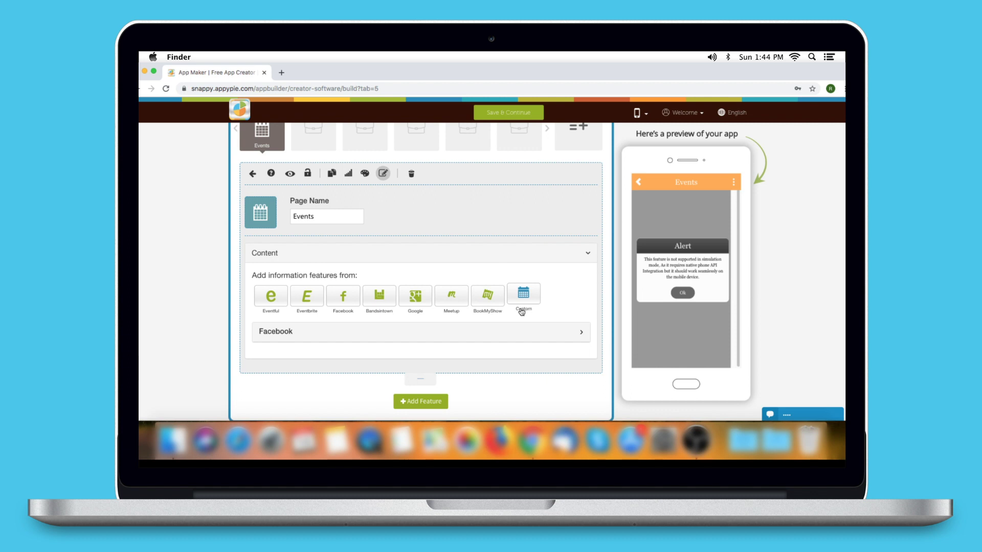
pyautogui.click(273, 293)
pyautogui.click(340, 264)
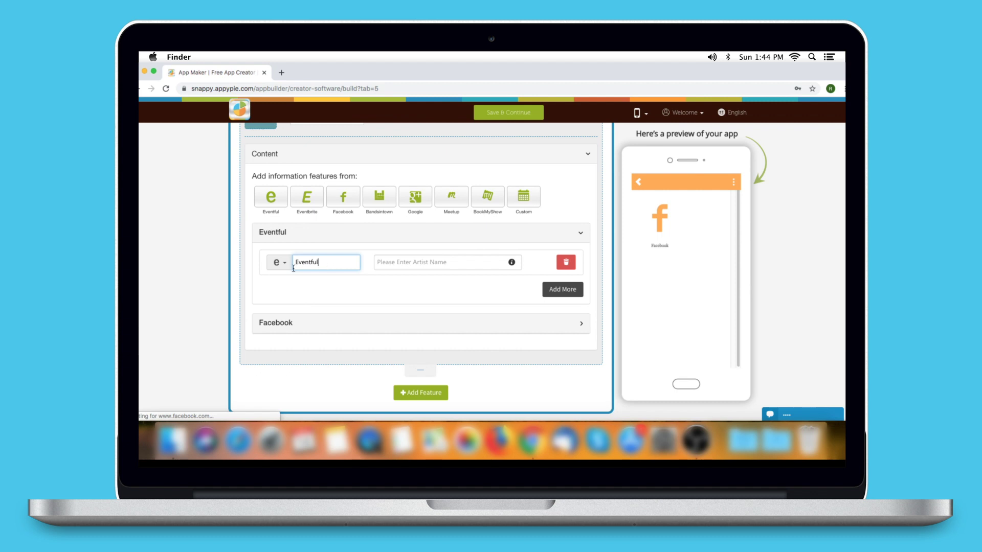
pyautogui.moveTo(333, 265); pyautogui.dragTo(305, 254)
pyautogui.click(299, 285)
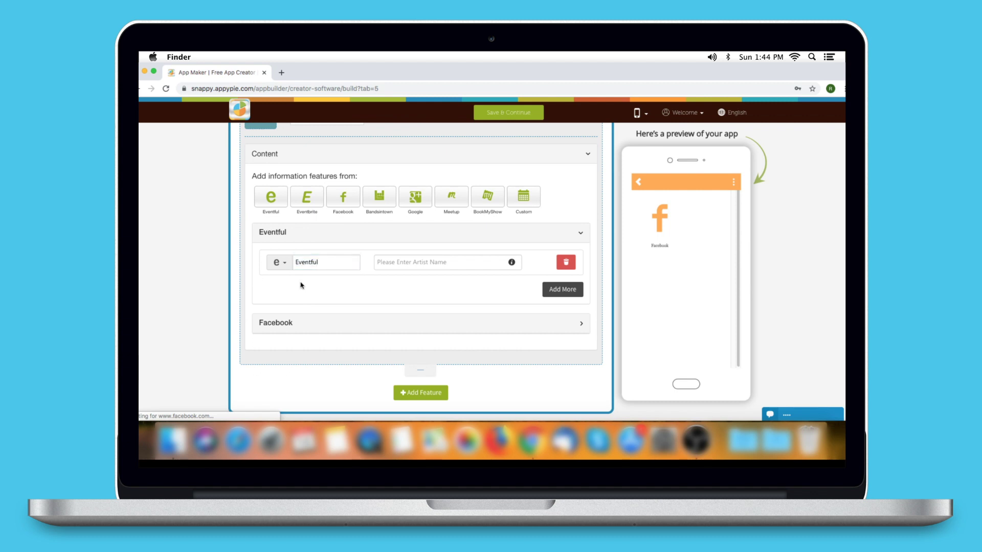
# Review the stock icons and the custom upload option for the Eventful entry's icon.
pyautogui.click(285, 264)
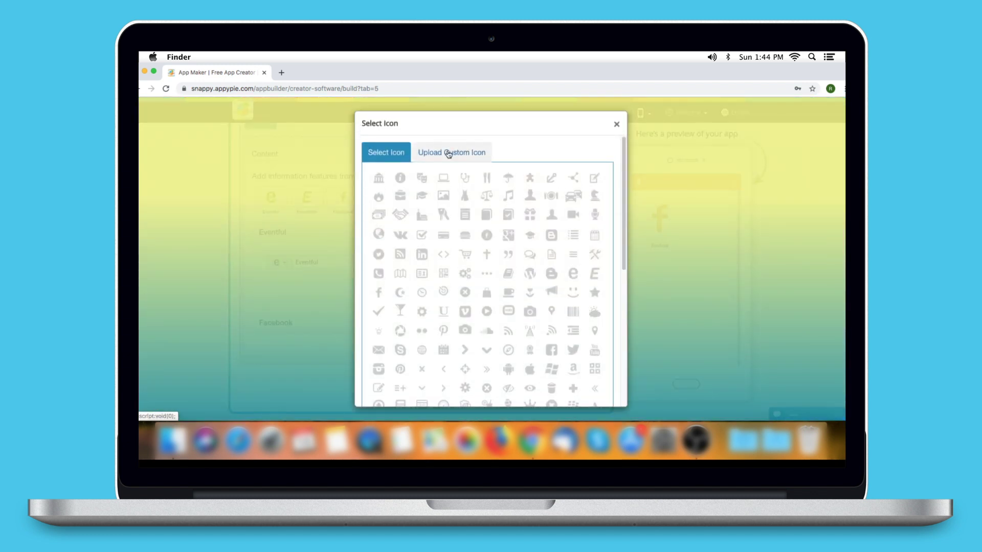
pyautogui.click(378, 196)
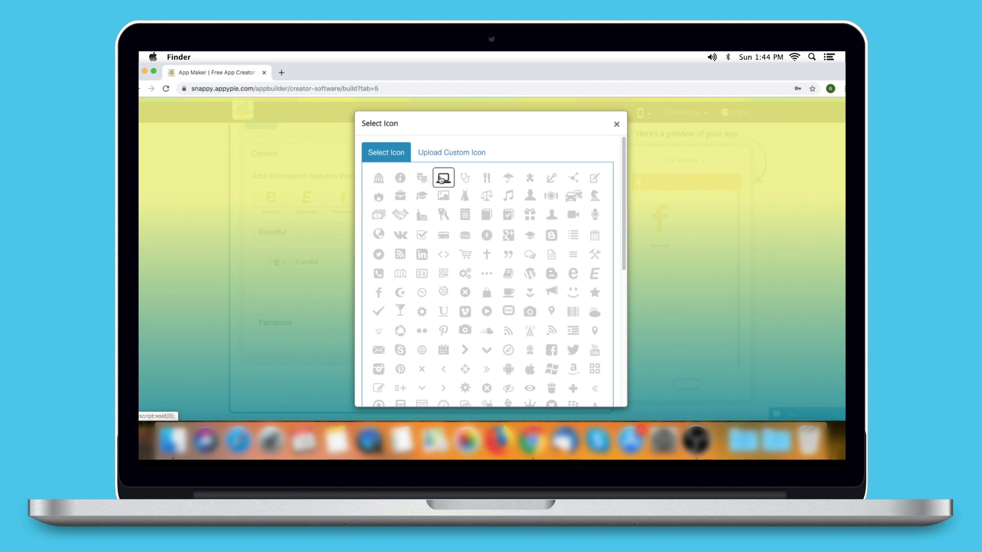
pyautogui.click(438, 153)
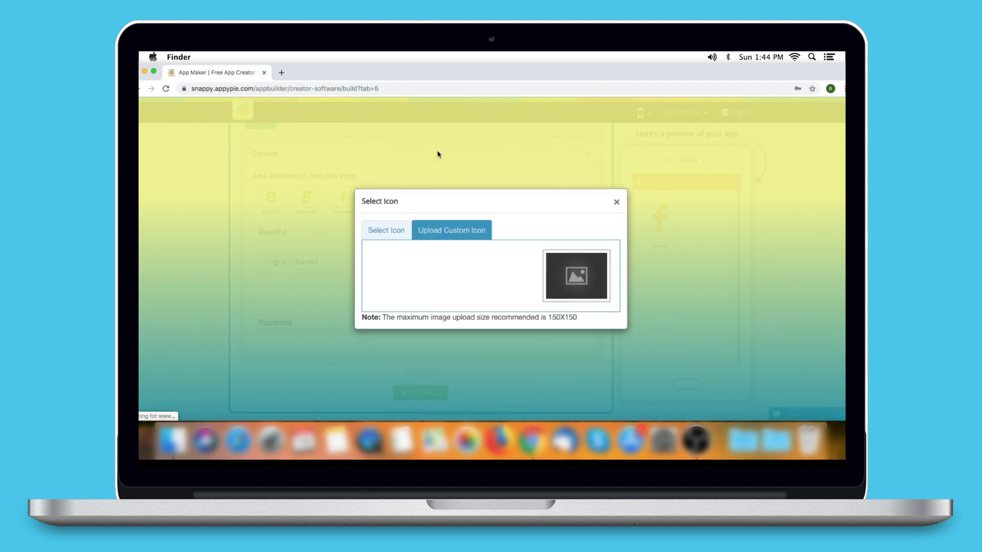
pyautogui.click(616, 205)
# Enter an artist name for the Eventful entry and add a second Eventful entry with another artist name.
pyautogui.click(401, 263)
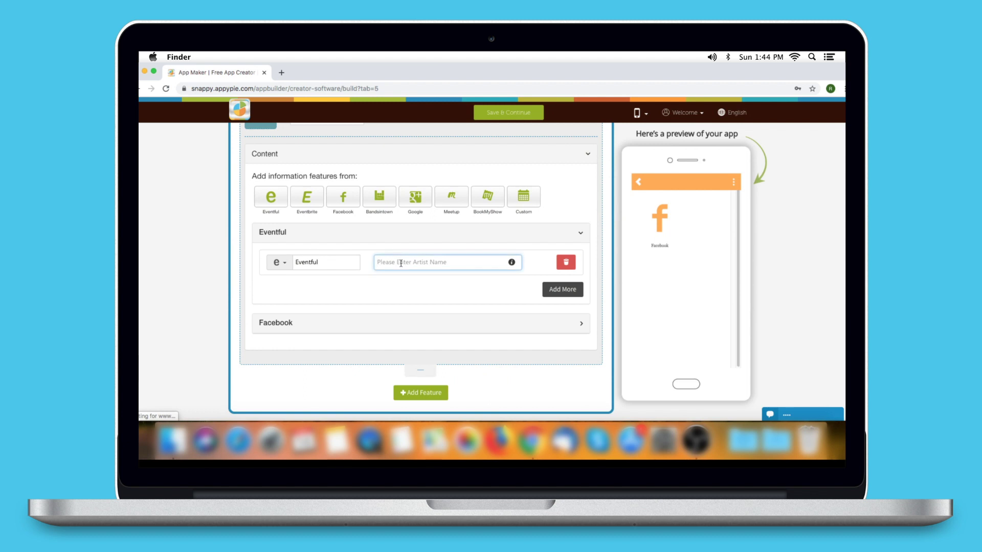
pyautogui.write('John')
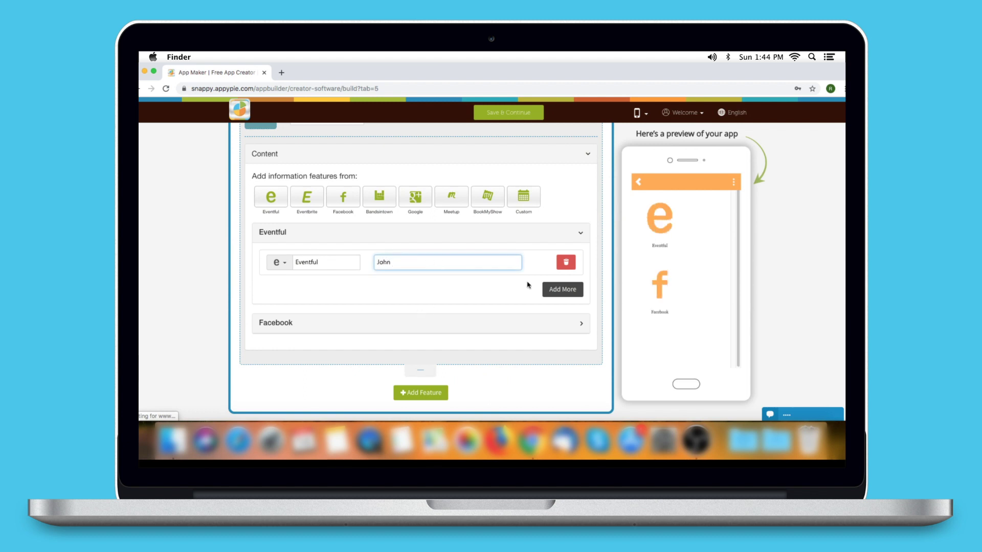
pyautogui.click(557, 289)
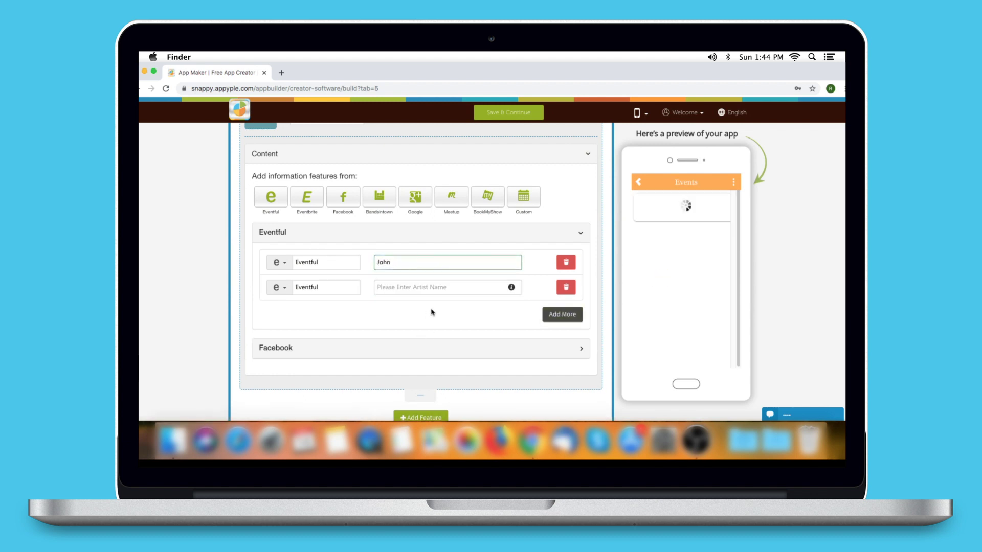
pyautogui.click(432, 286)
pyautogui.write('Patrick')
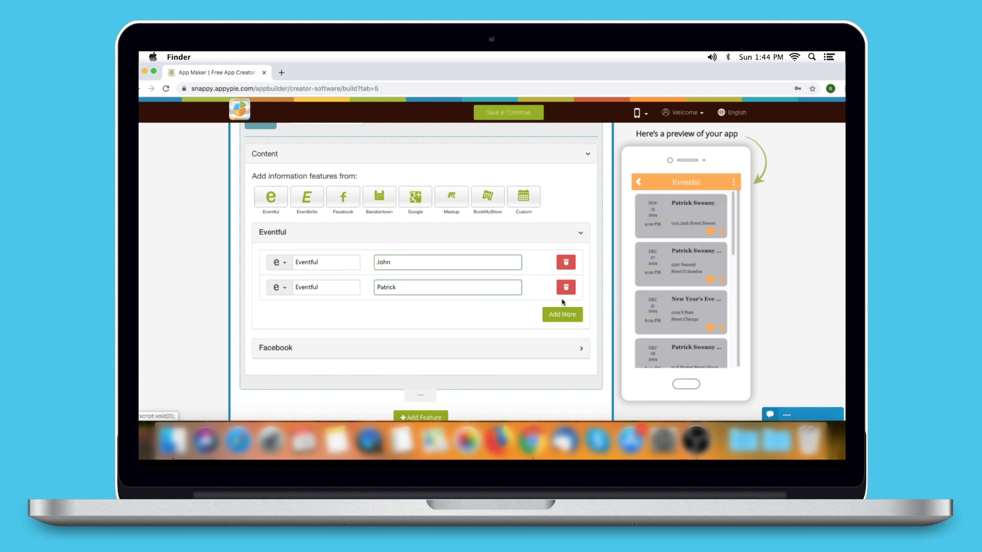
# Permanently delete the first Eventful entry, keeping the second artist's entry.
pyautogui.click(566, 290)
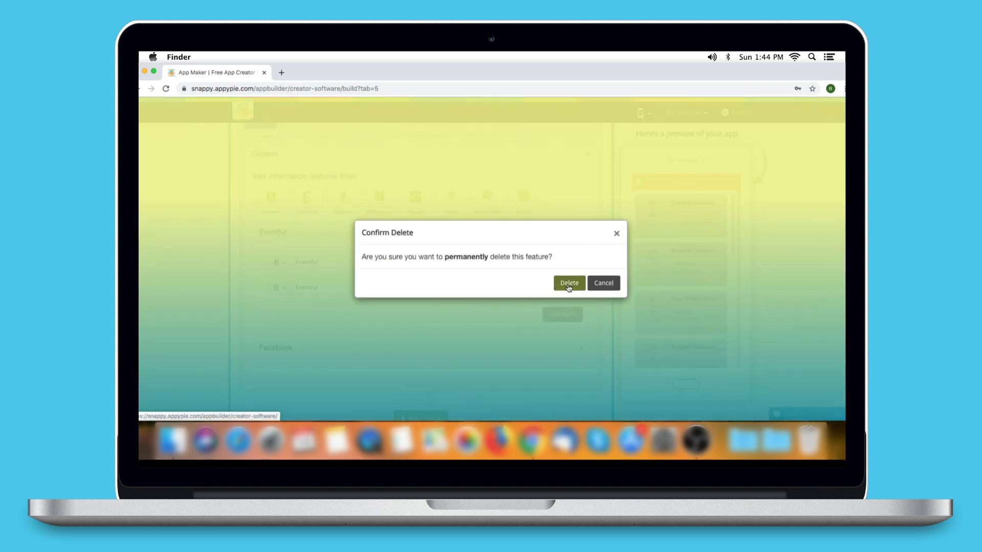
pyautogui.click(568, 283)
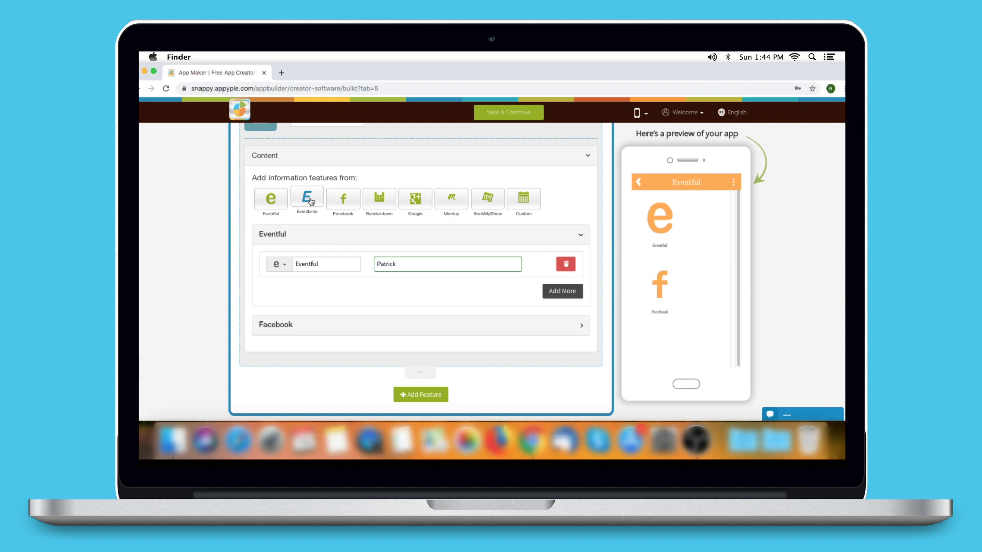
# Add Eventbrite as an information source to the Events page and open its entry name for editing.
pyautogui.click(308, 198)
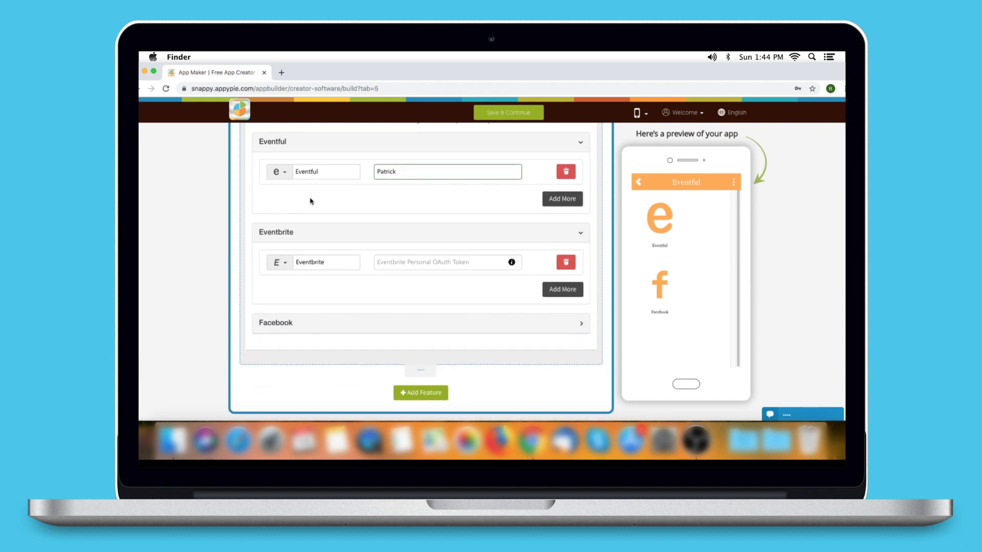
pyautogui.click(337, 262)
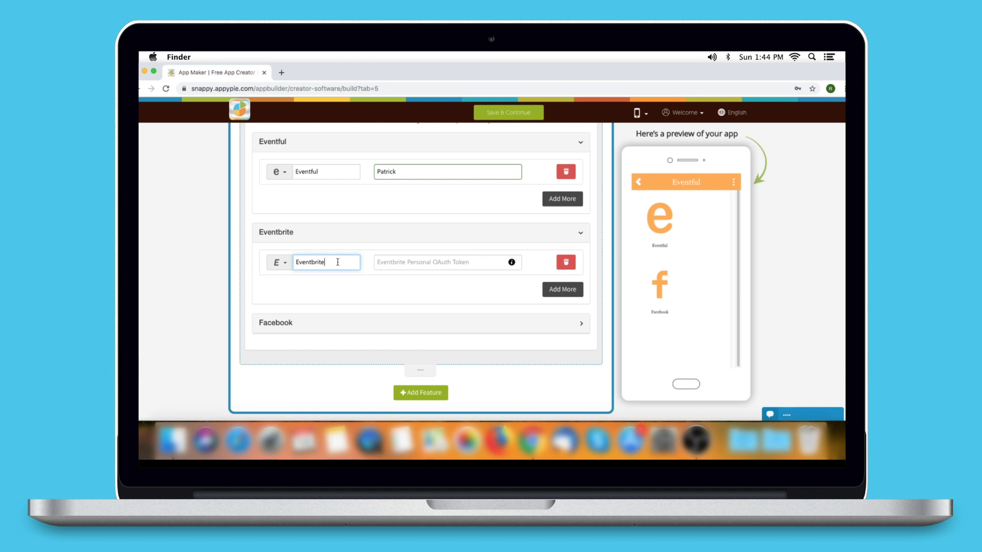
pyautogui.moveTo(323, 263); pyautogui.dragTo(283, 266)
# Review the stock icons and the custom upload option for the Eventbrite entry's icon.
pyautogui.click(282, 263)
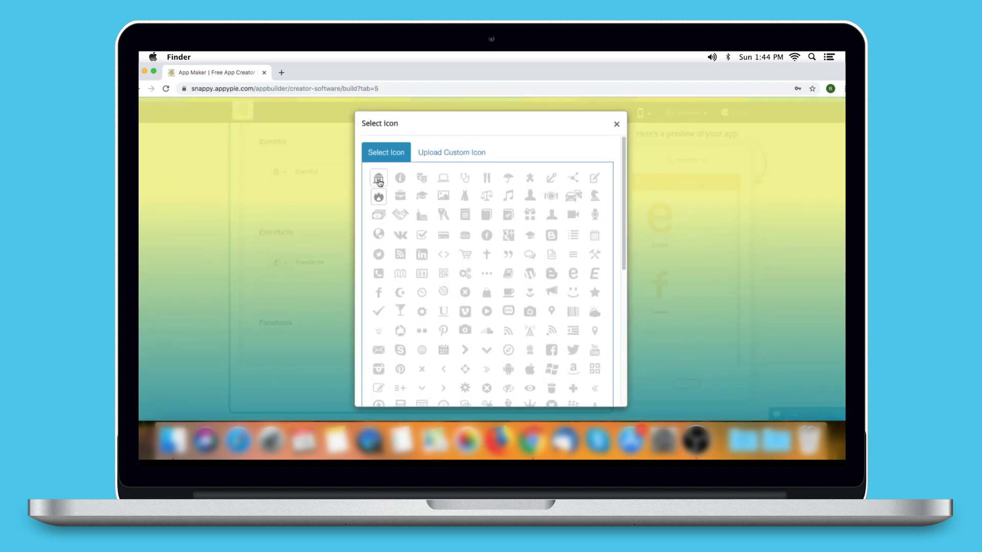
pyautogui.click(451, 153)
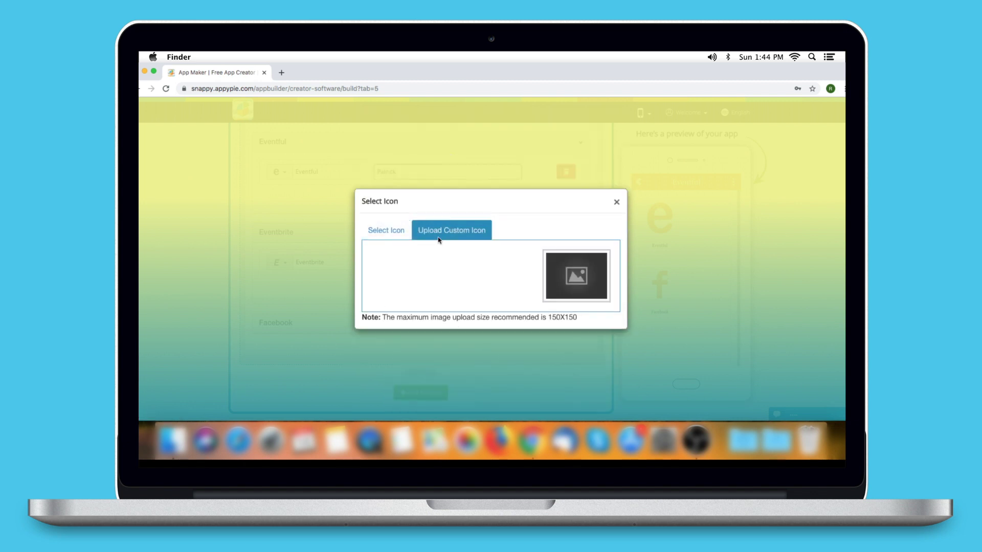
pyautogui.click(617, 203)
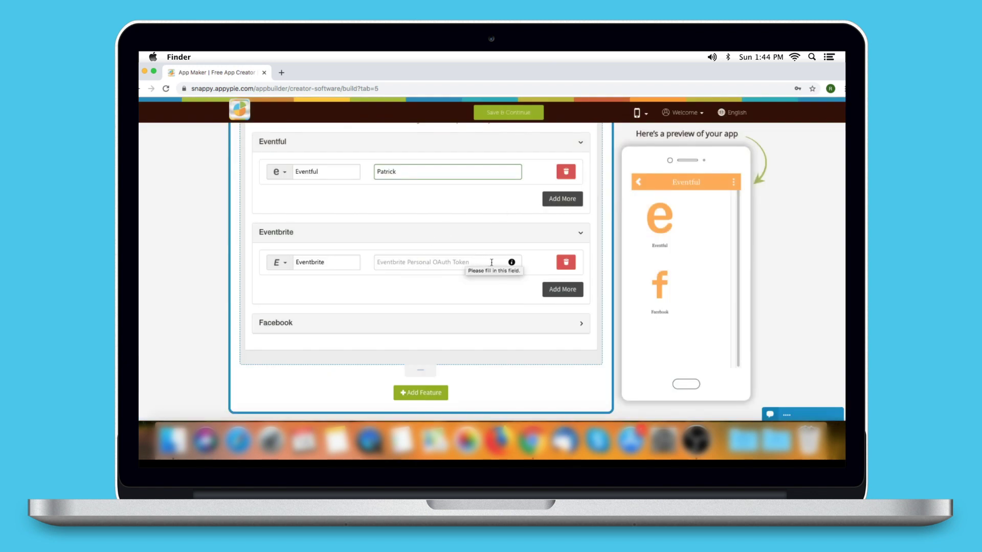
# Consult the help article on getting an Eventbrite personal OAuth token, close it, and fill in the Eventbrite entry's OAuth token.
pyautogui.moveTo(511, 263)
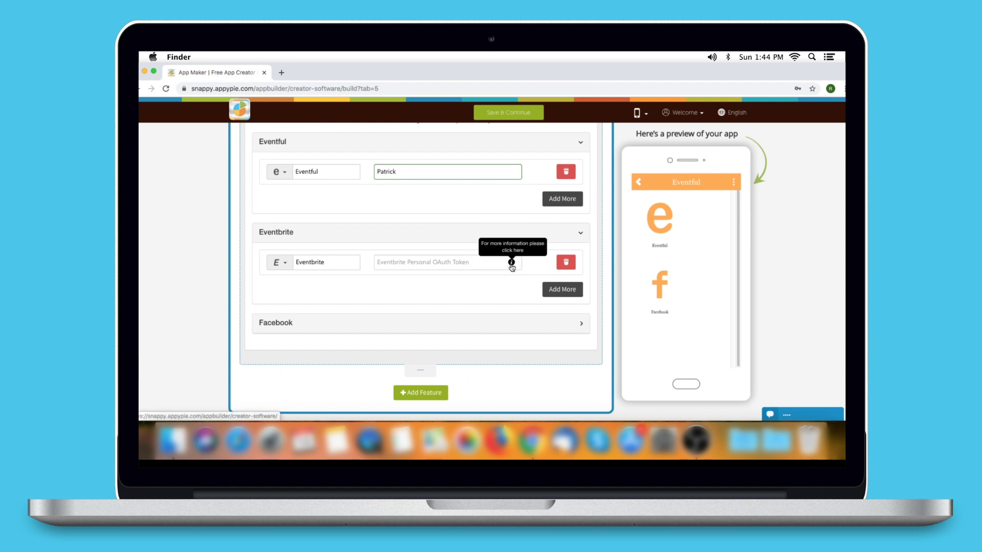
pyautogui.click(511, 262)
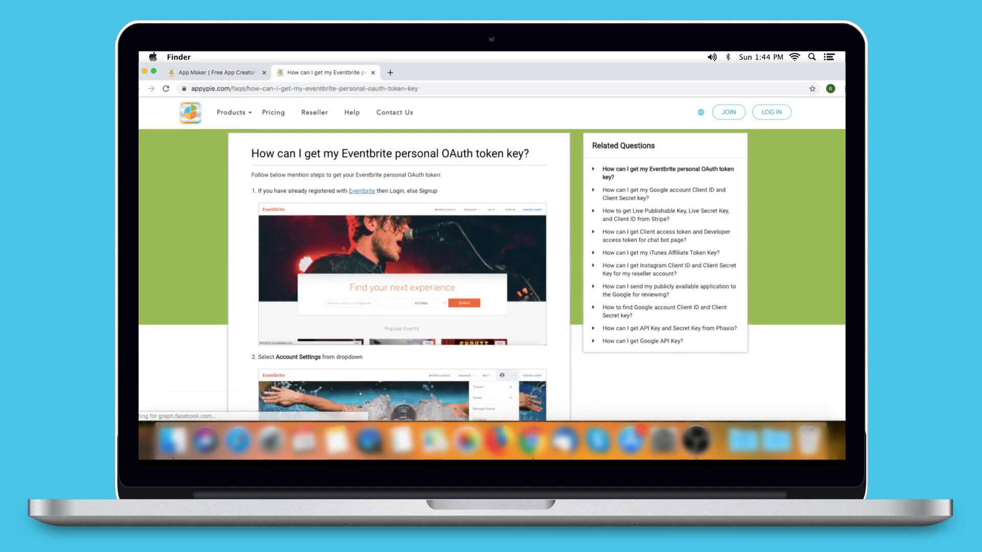
pyautogui.scroll(-10, 492, 275)
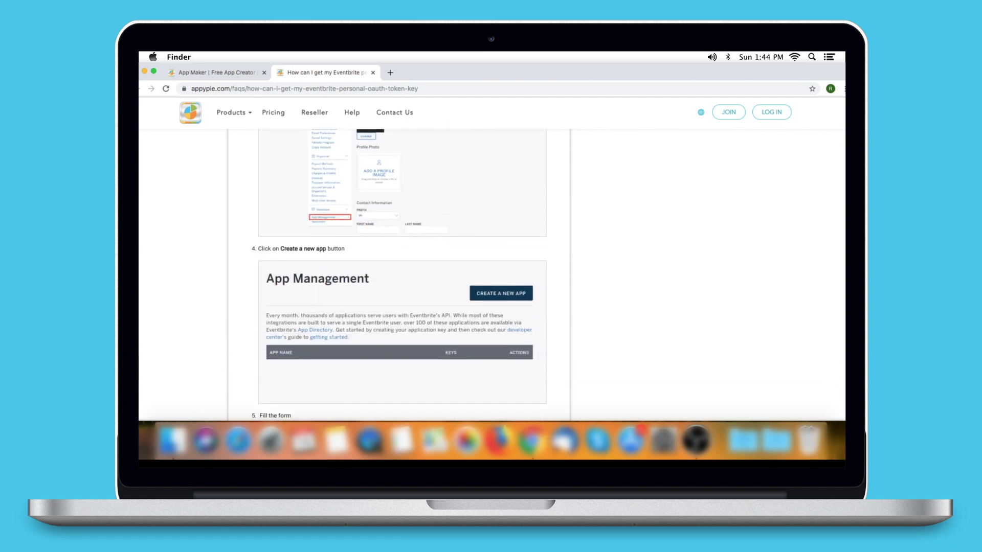
pyautogui.scroll(-15, 491, 275)
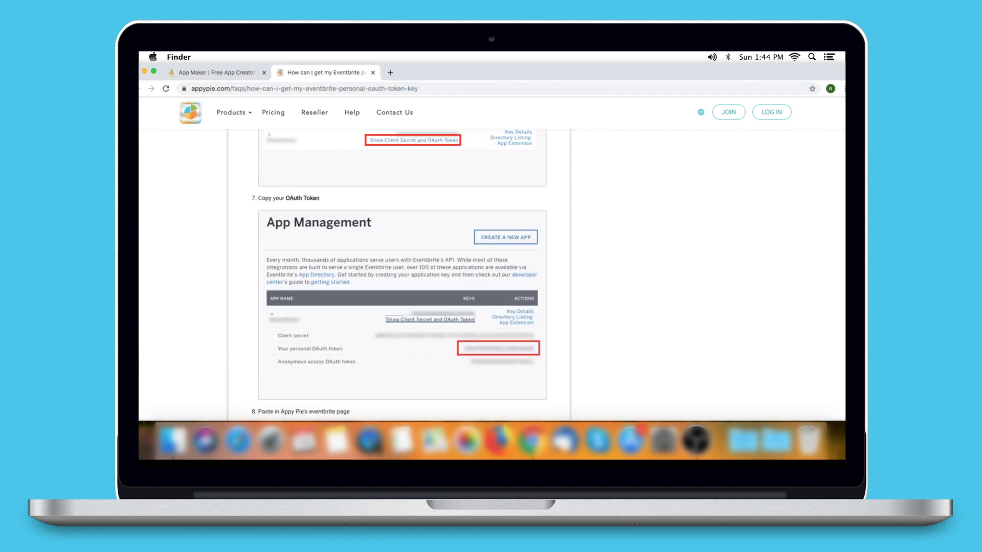
pyautogui.scroll(-15, 608, 145)
pyautogui.scroll(5, 608, 145)
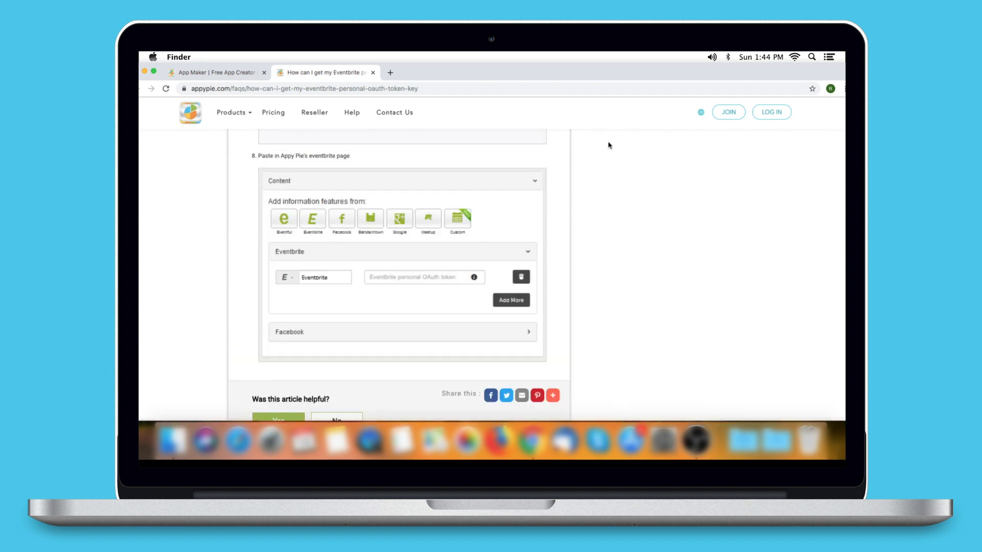
pyautogui.click(372, 72)
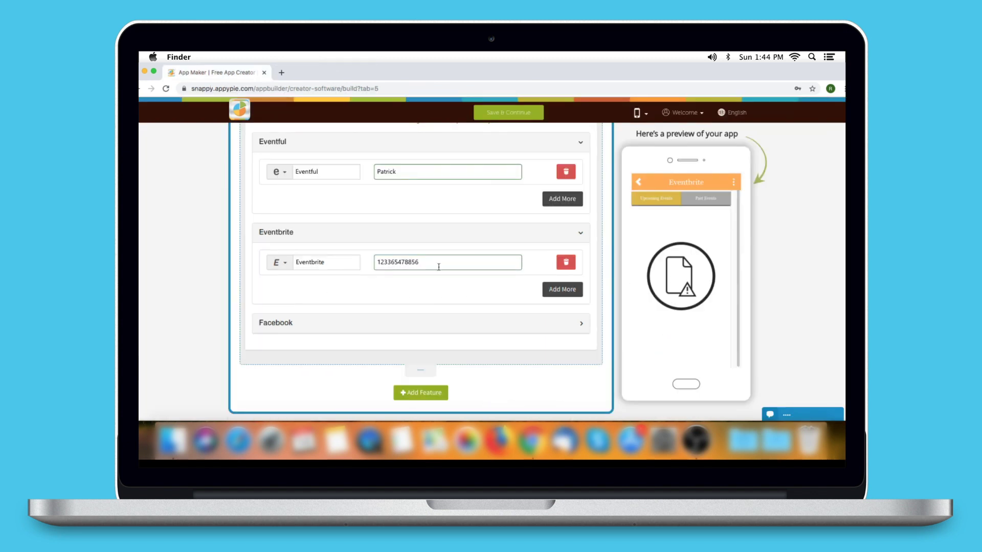
# Add a second Eventbrite entry and delete it again.
pyautogui.click(562, 292)
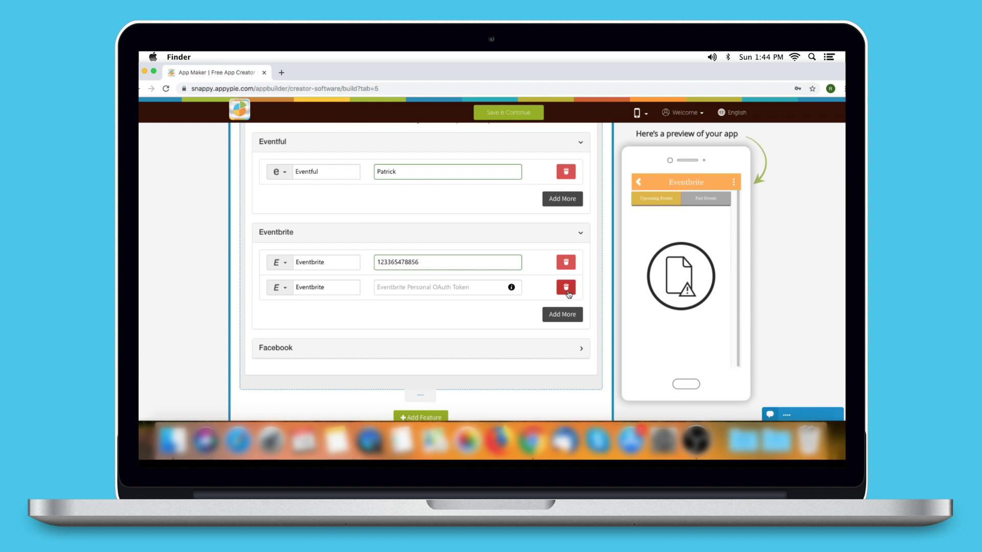
pyautogui.click(566, 290)
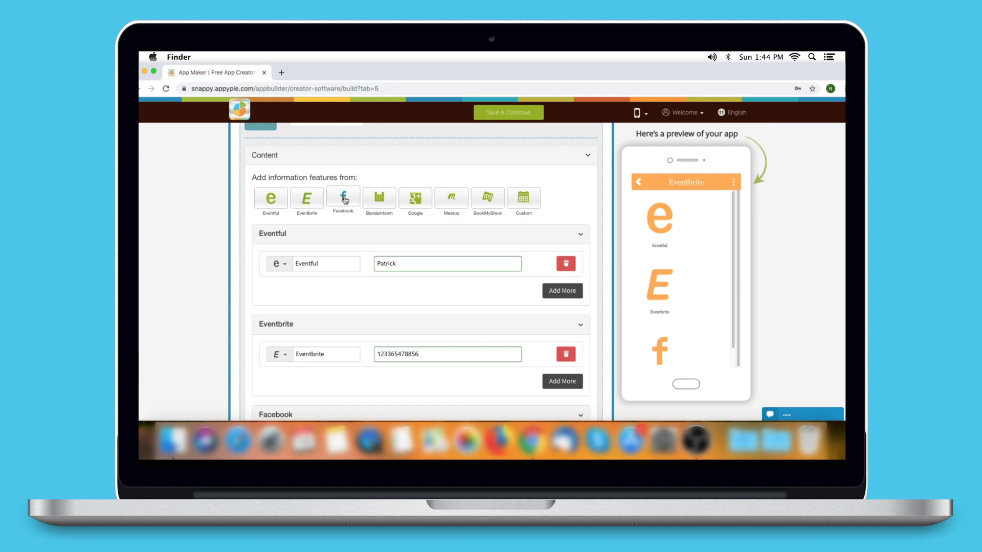
# Add Facebook as an information source to the Events page and select its entry name for editing.
pyautogui.click(344, 204)
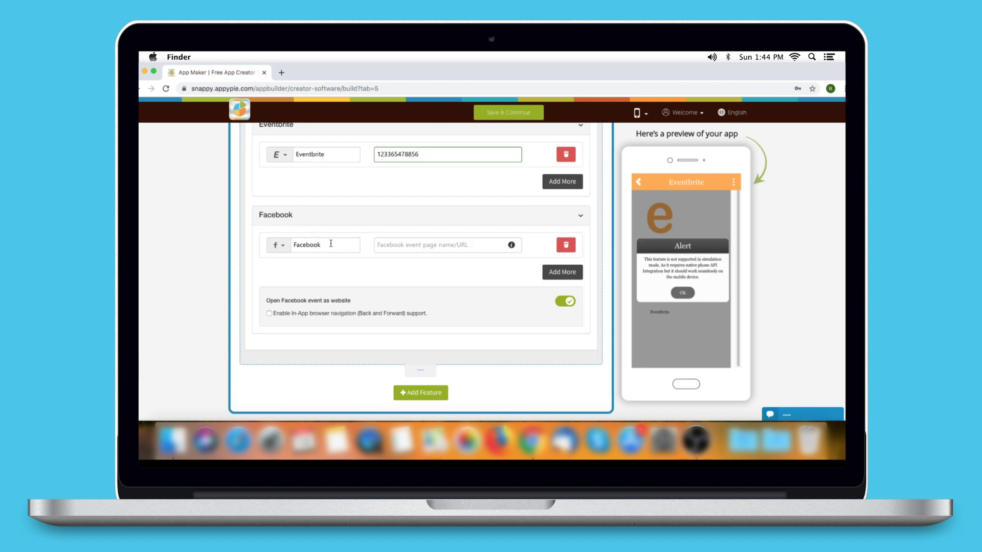
pyautogui.click(331, 244)
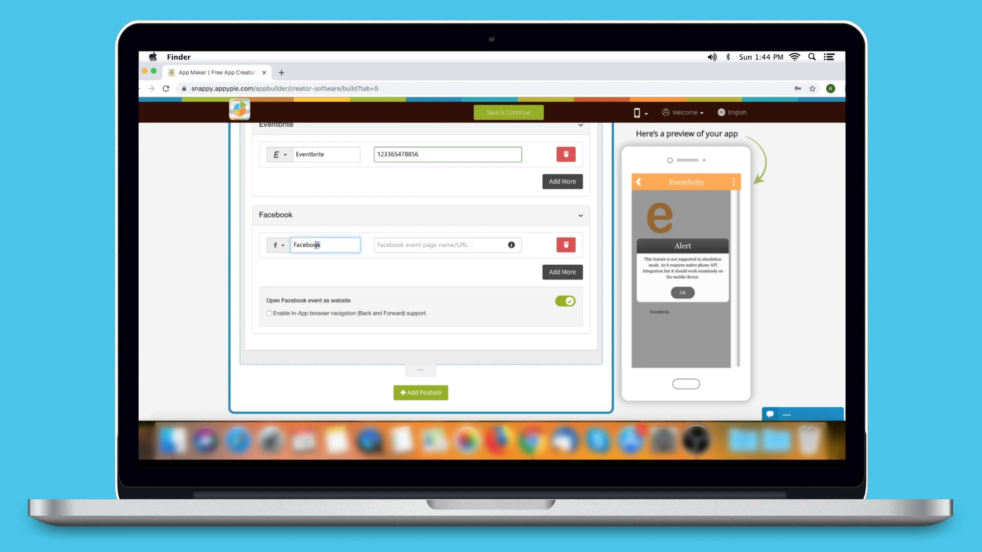
pyautogui.moveTo(317, 245); pyautogui.dragTo(294, 245)
# Review the stock icons and the custom upload option for the Facebook entry's icon.
pyautogui.click(283, 246)
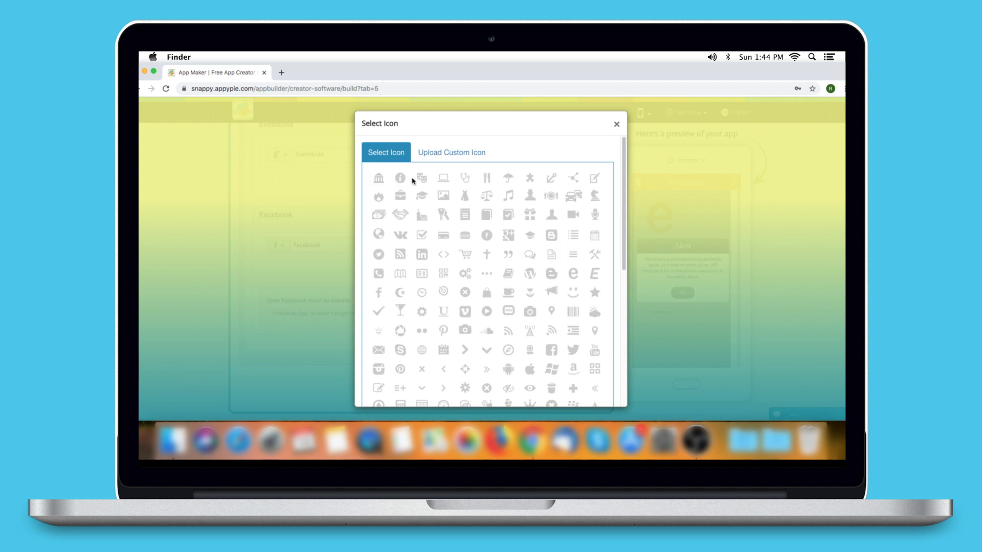
pyautogui.click(445, 157)
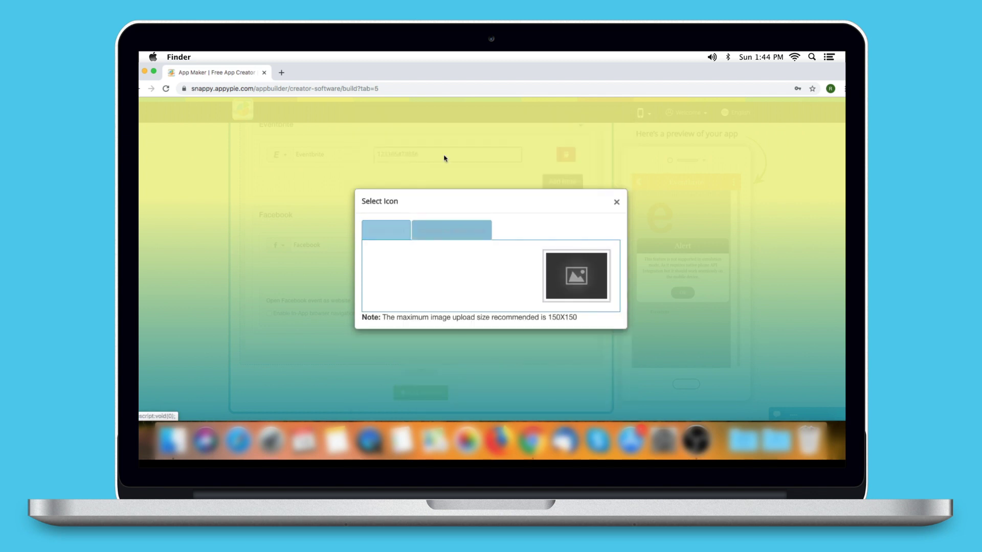
pyautogui.click(617, 202)
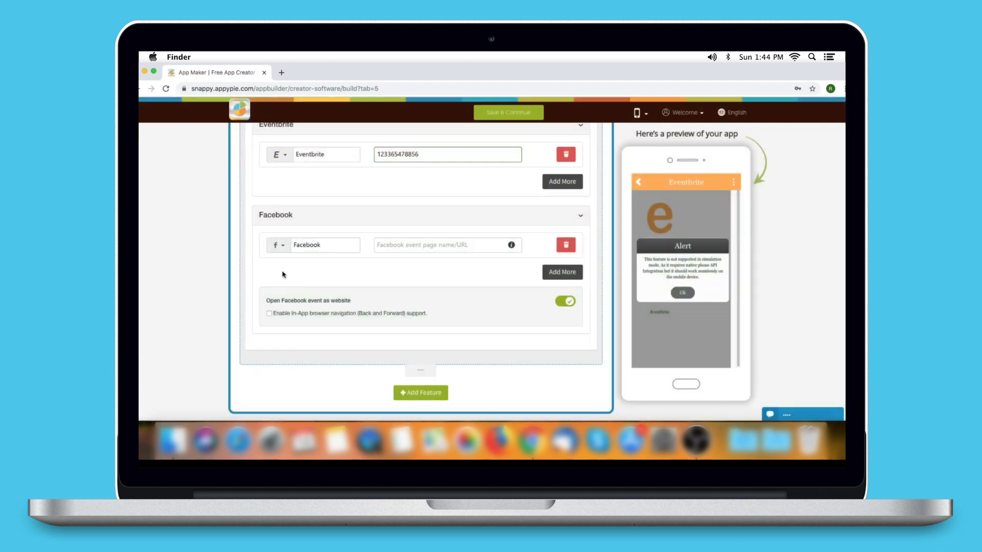
pyautogui.click(456, 249)
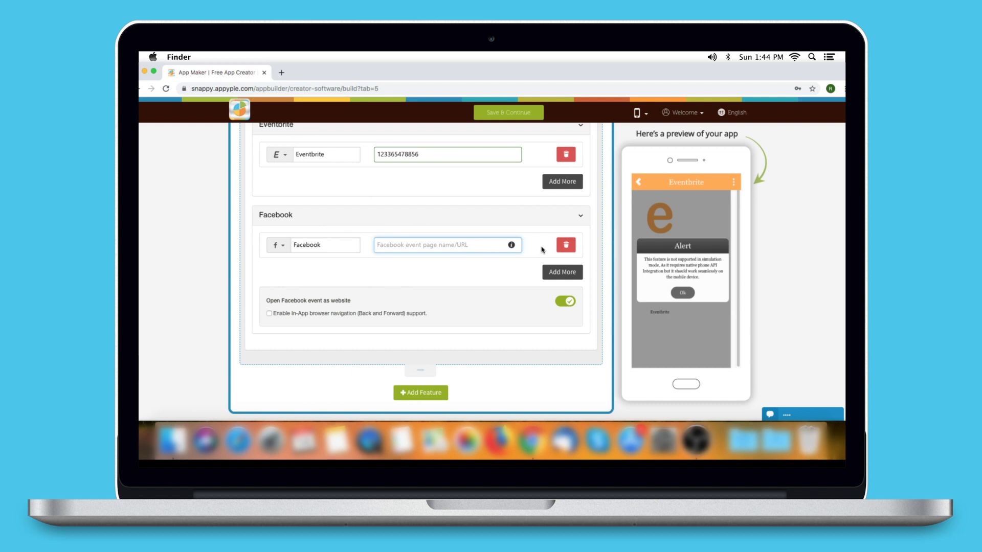
pyautogui.click(510, 245)
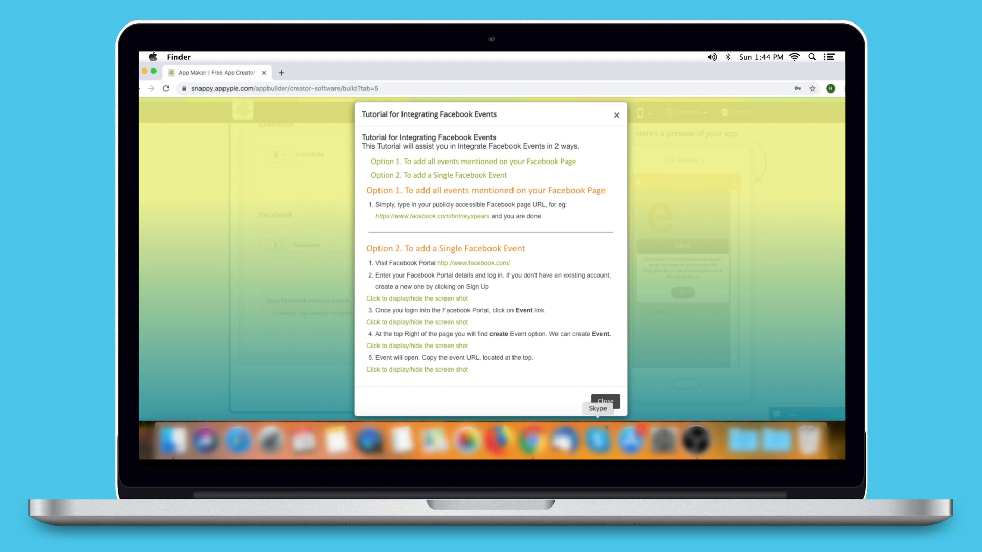
pyautogui.click(606, 401)
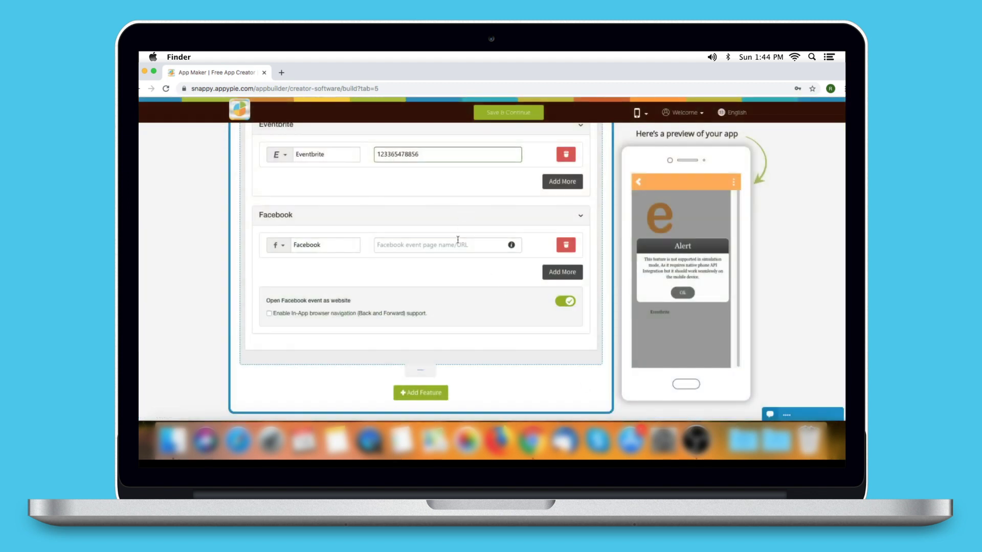
pyautogui.click(459, 247)
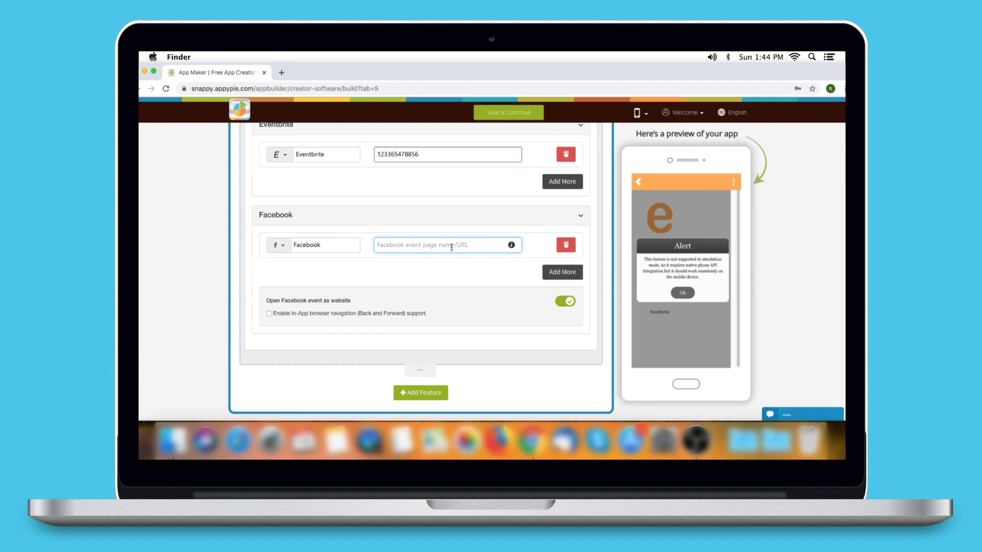
pyautogui.write('www.facebook.com\\facebook')
# Add a second Facebook entry and permanently delete it, keeping the one with the page URL.
pyautogui.click(549, 275)
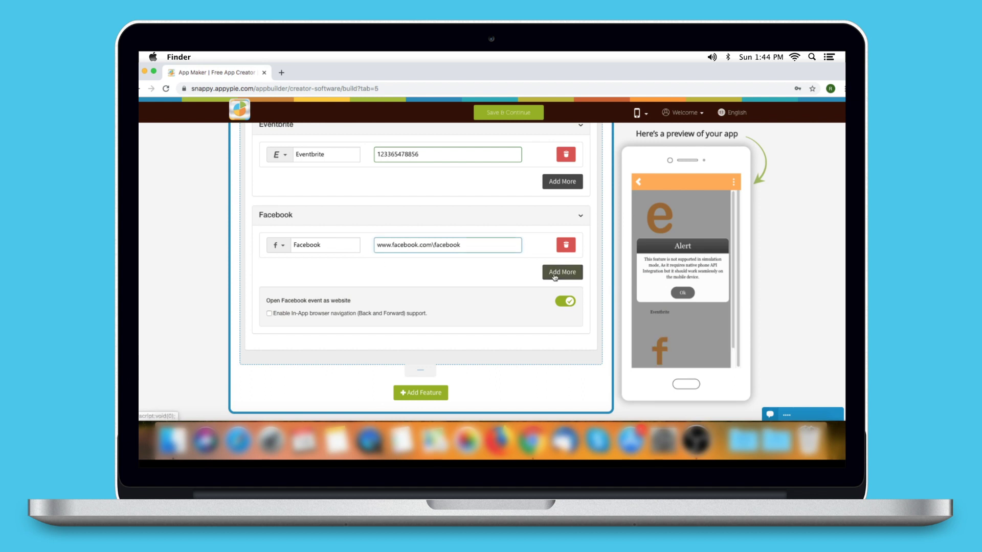
pyautogui.click(419, 272)
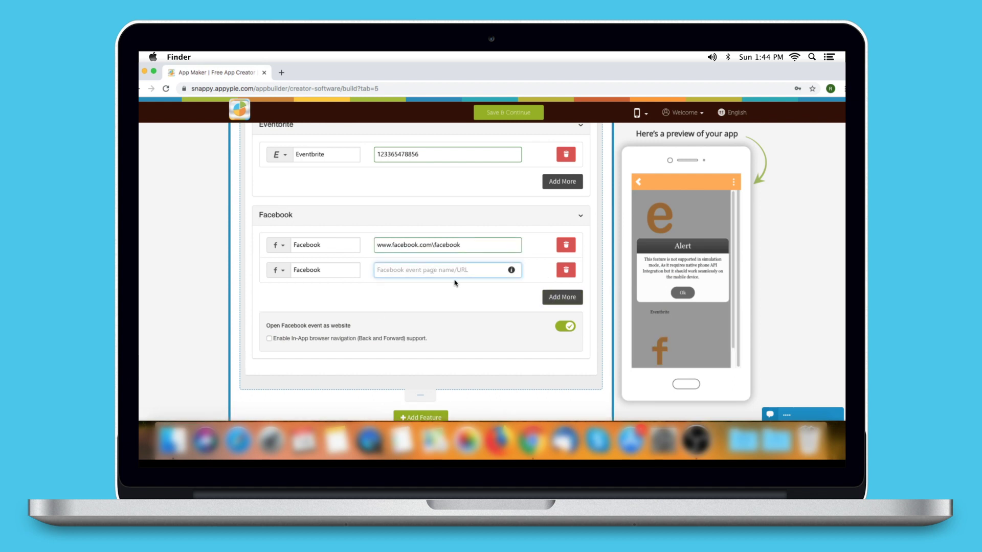
pyautogui.click(568, 275)
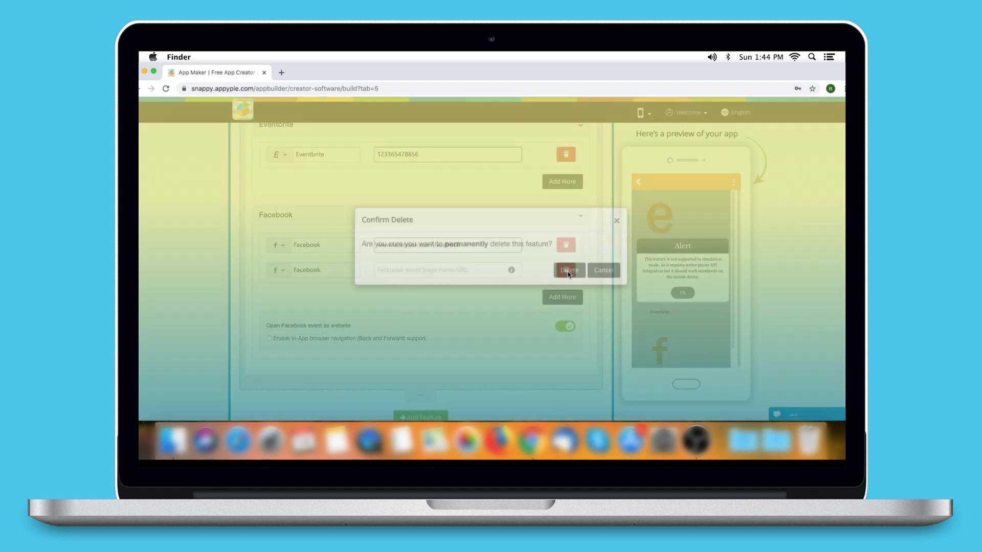
pyautogui.click(566, 282)
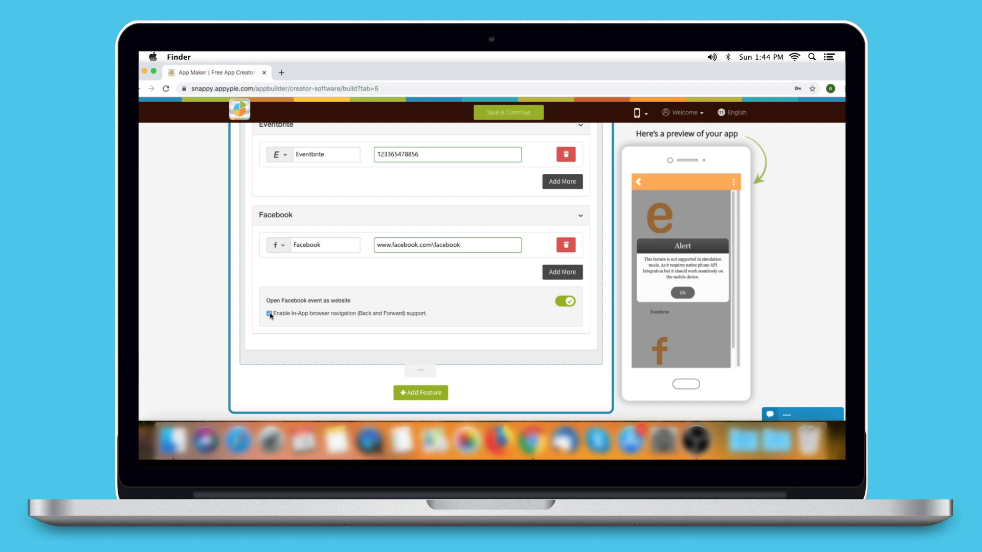
# Enable in-app browser navigation support for Facebook events and switch opening them as a website off and back on.
pyautogui.click(565, 303)
pyautogui.click(566, 302)
# Add Bandsintown as an information source to the Events page and select its entry name for editing.
pyautogui.scroll(5, 357, 230)
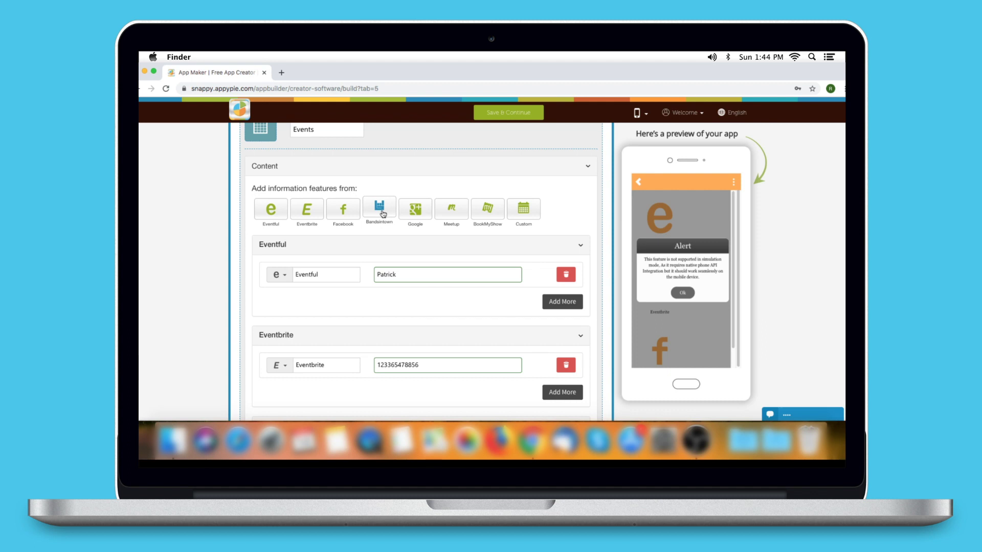
pyautogui.click(379, 209)
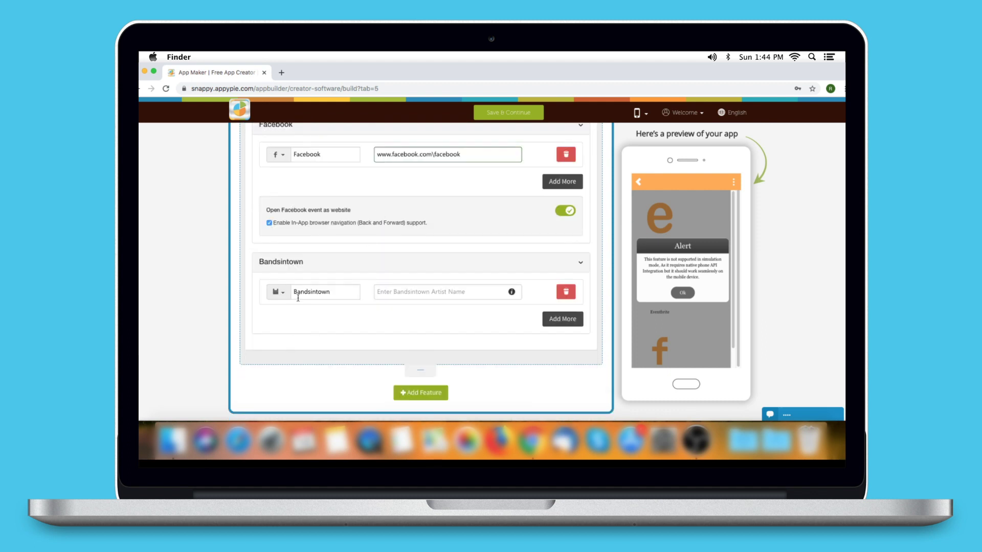
pyautogui.click(339, 291)
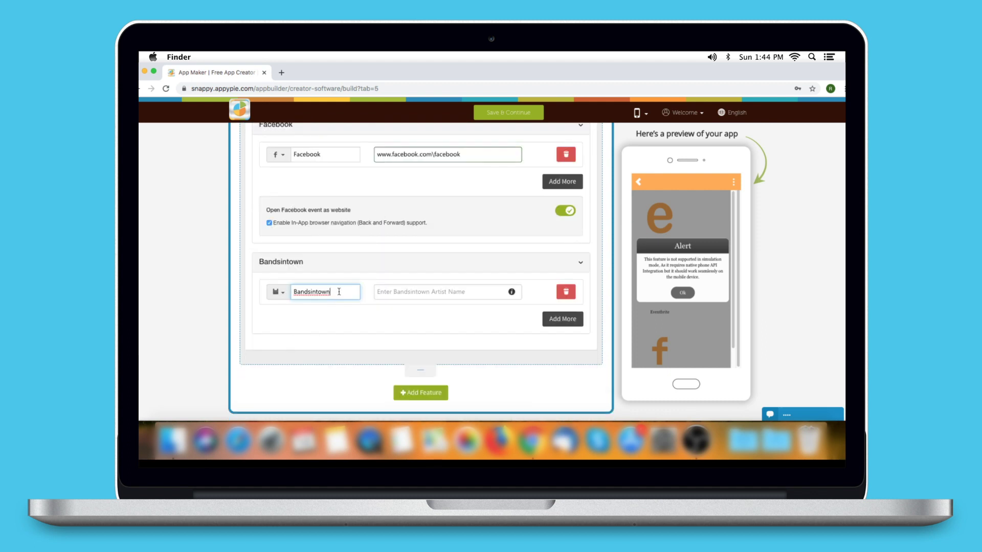
pyautogui.moveTo(339, 291); pyautogui.dragTo(292, 293)
# Review the stock icons and the custom upload option for the Bandsintown entry's icon.
pyautogui.click(283, 294)
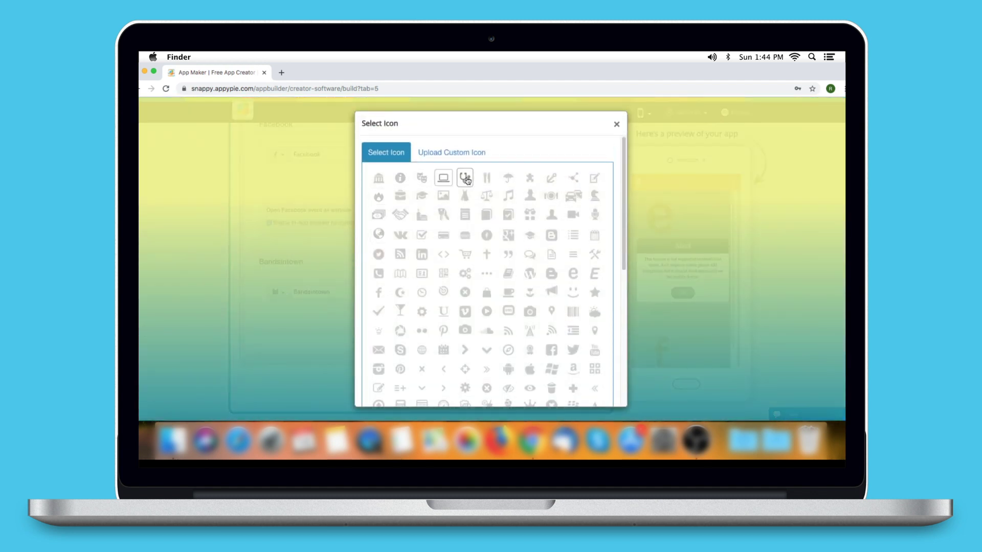
pyautogui.click(461, 156)
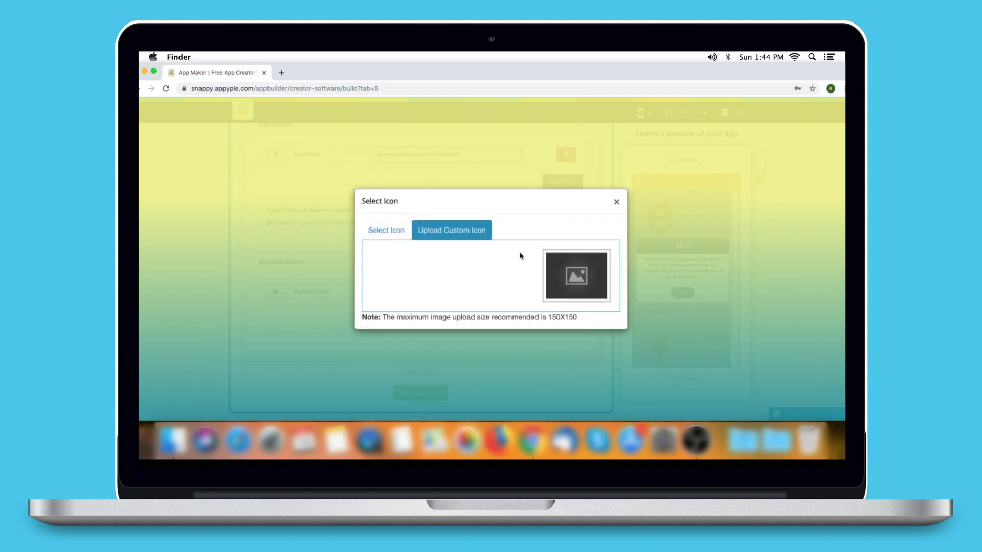
pyautogui.click(615, 204)
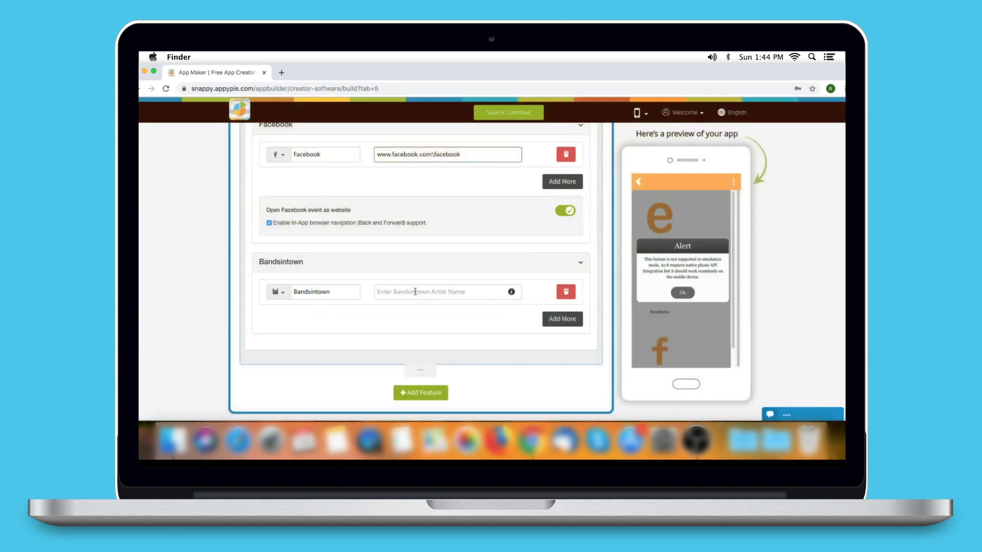
# Enter an artist name for the Bandsintown entry.
pyautogui.click(389, 295)
pyautogui.write('Adam')
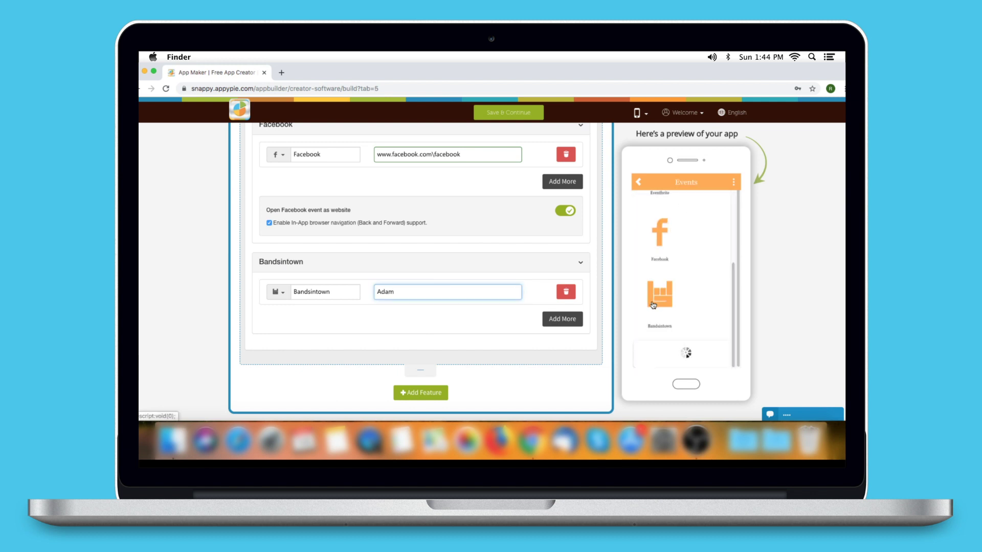
# Add a second Bandsintown entry with another artist name and permanently delete that entry.
pyautogui.click(550, 322)
pyautogui.write('S')
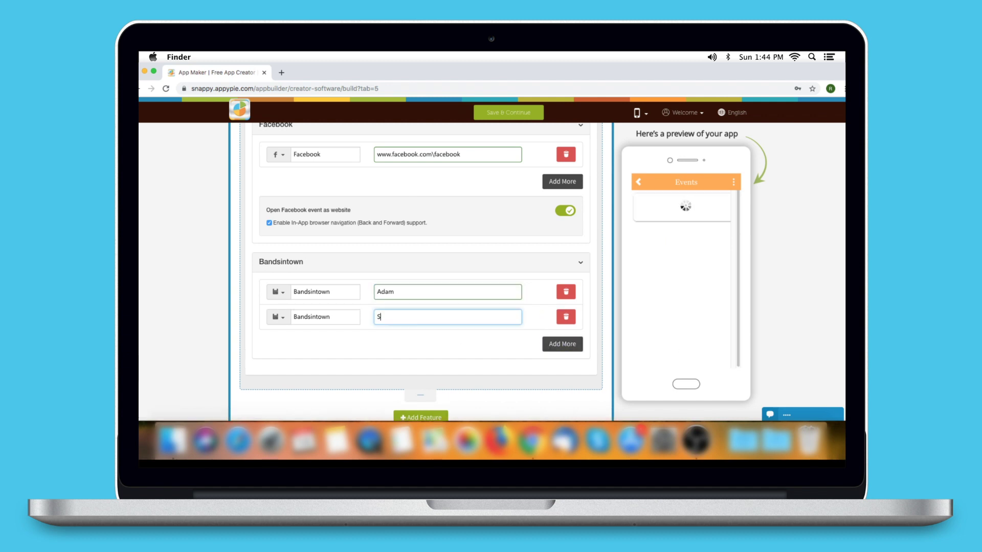
pyautogui.write('mith')
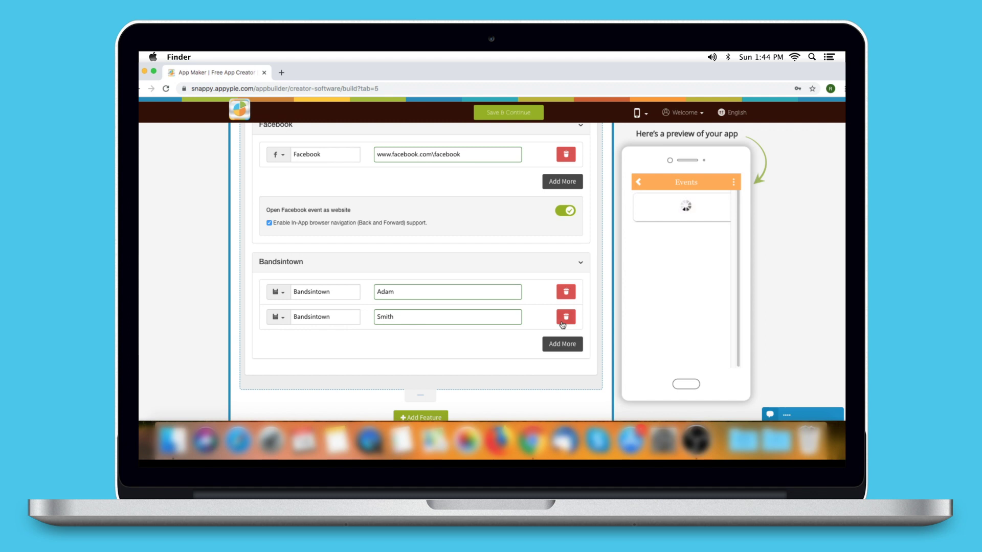
pyautogui.click(565, 317)
pyautogui.click(573, 282)
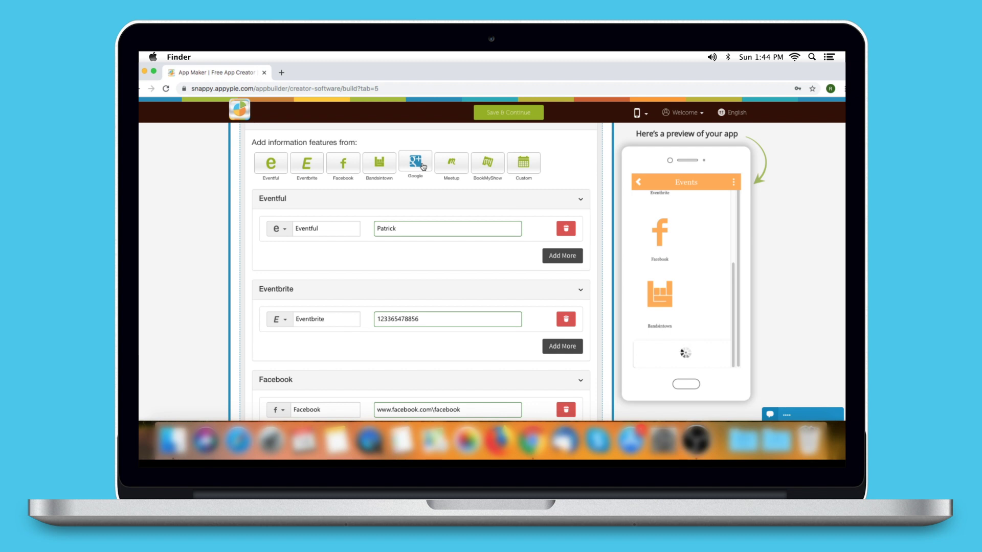
# Add Google as an information source to the Events page.
pyautogui.click(422, 167)
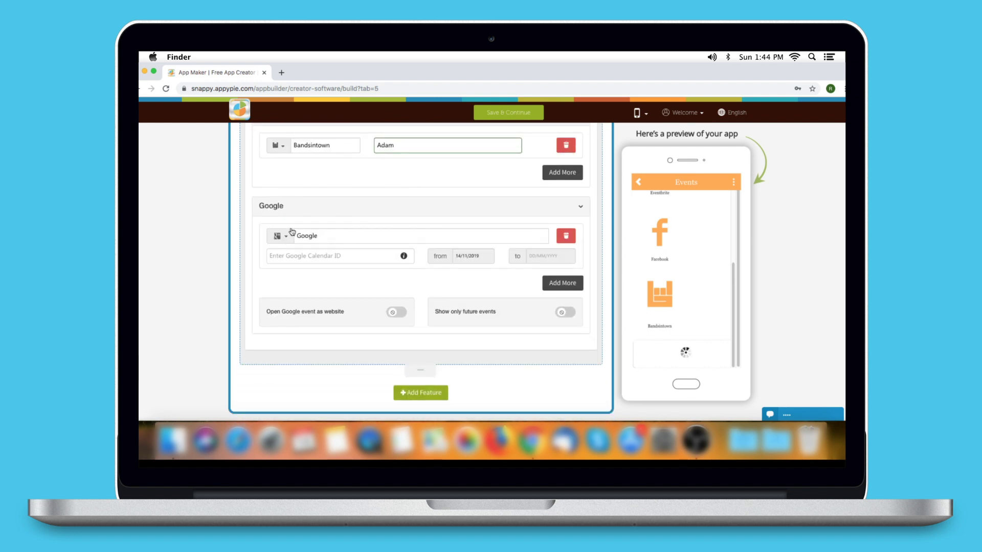
# Review the stock icons and the custom upload option for the Google entry's icon.
pyautogui.moveTo(343, 235); pyautogui.dragTo(280, 238)
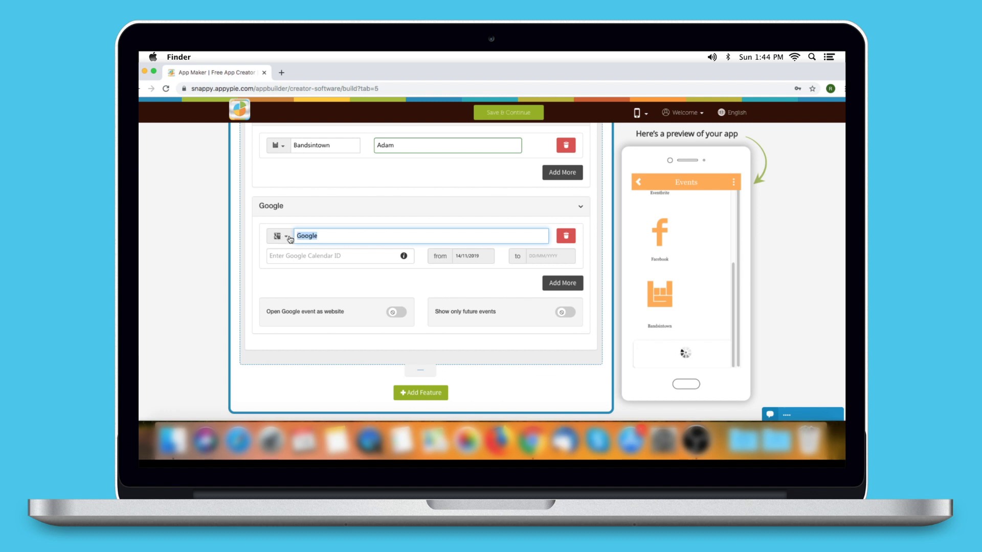
pyautogui.click(280, 236)
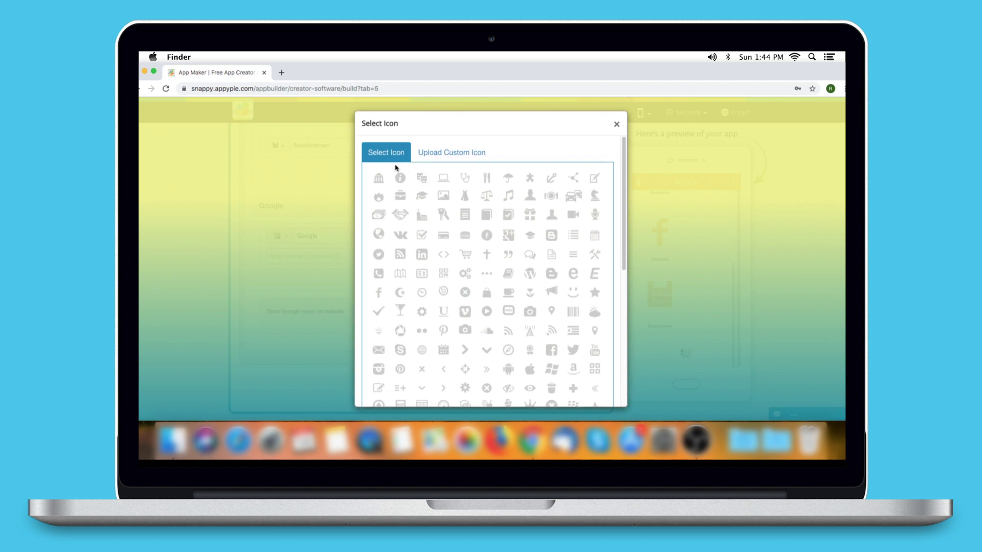
pyautogui.click(379, 179)
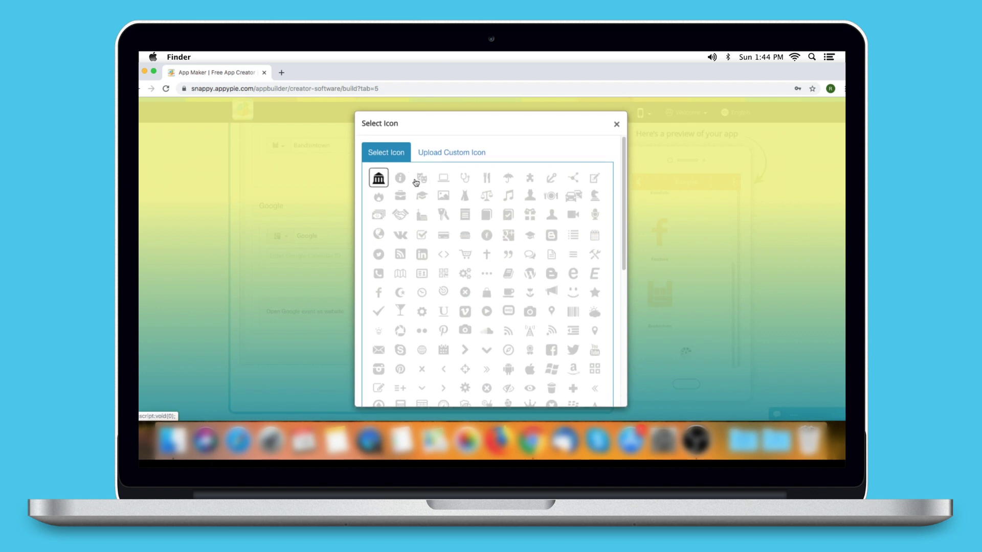
pyautogui.click(418, 181)
pyautogui.click(442, 179)
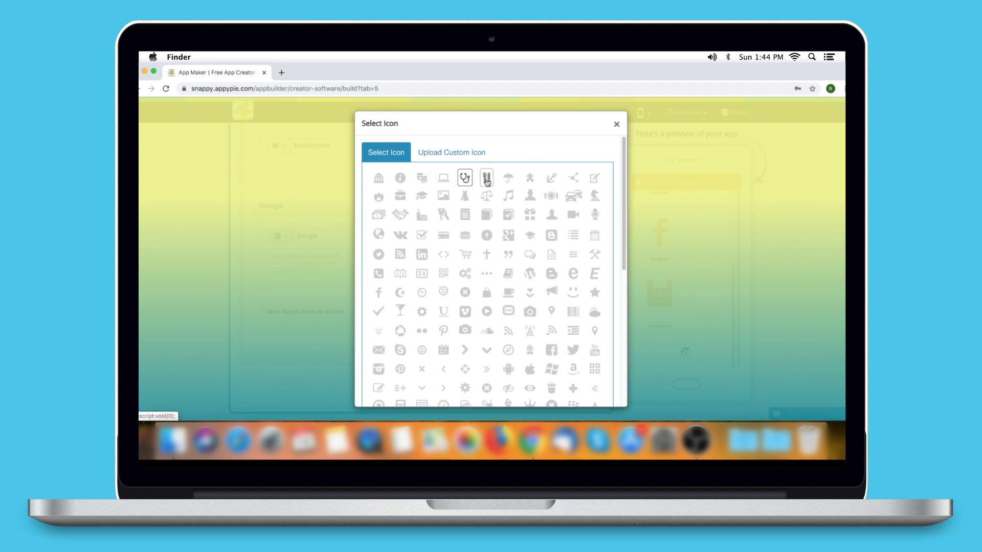
pyautogui.click(465, 154)
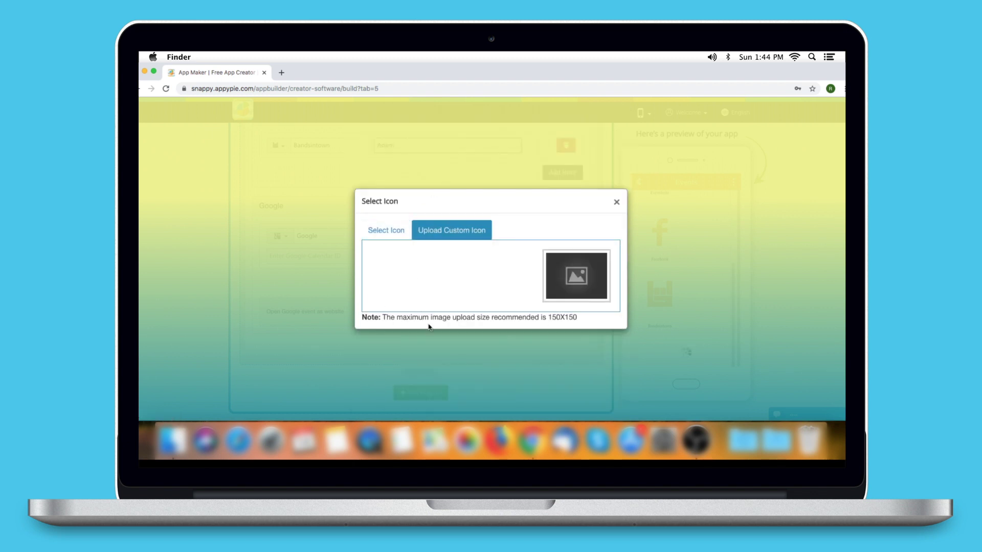
pyautogui.click(617, 203)
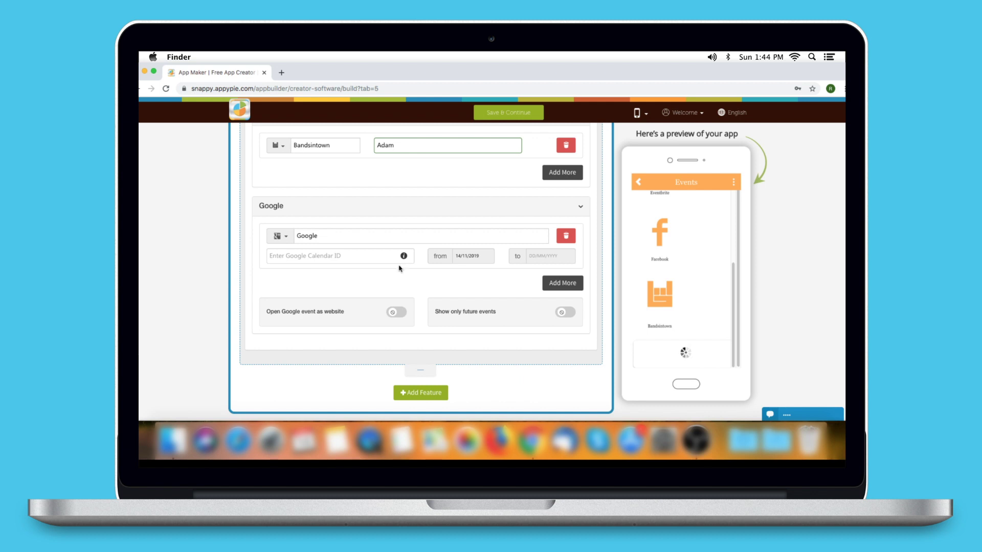
# Read through the help article on getting a Google Calendar ID and return to the app builder.
pyautogui.click(331, 255)
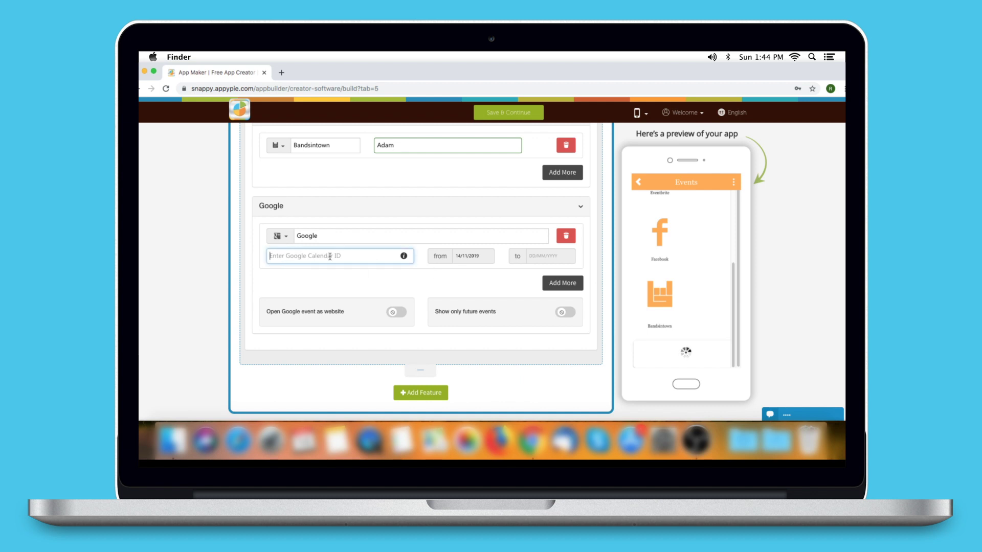
pyautogui.click(404, 256)
pyautogui.scroll(-10, 405, 261)
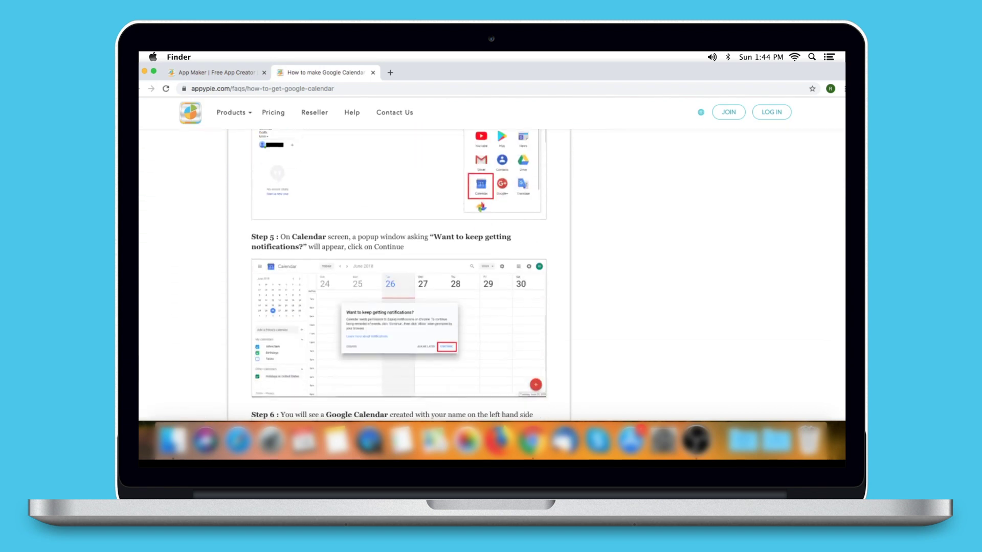
pyautogui.scroll(-20, 404, 276)
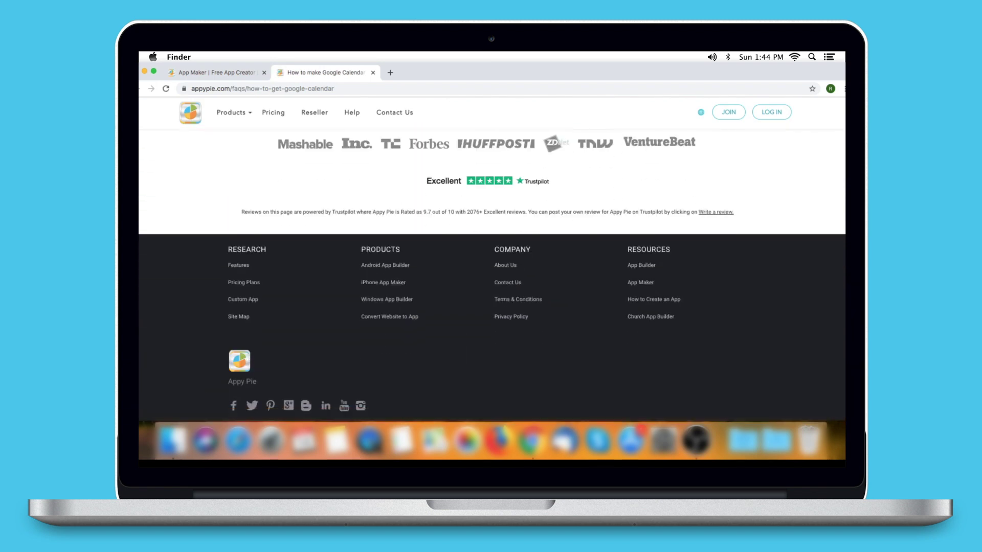
pyautogui.press('super+w')
# Set the Google entry's date range from 14/11/2019 to 20/11/2019 and its calendar ID to 26.
pyautogui.click(472, 255)
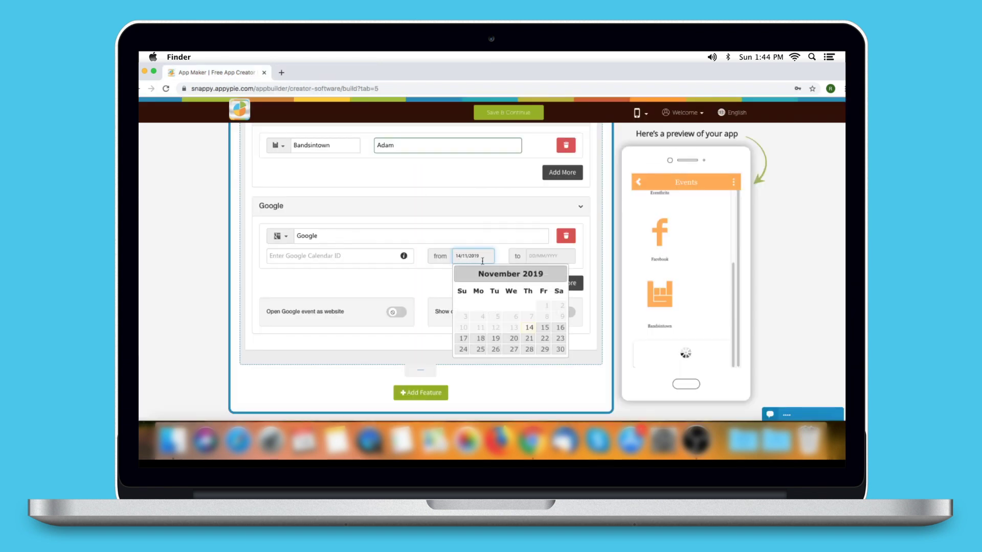
pyautogui.click(531, 330)
pyautogui.click(549, 256)
pyautogui.click(585, 338)
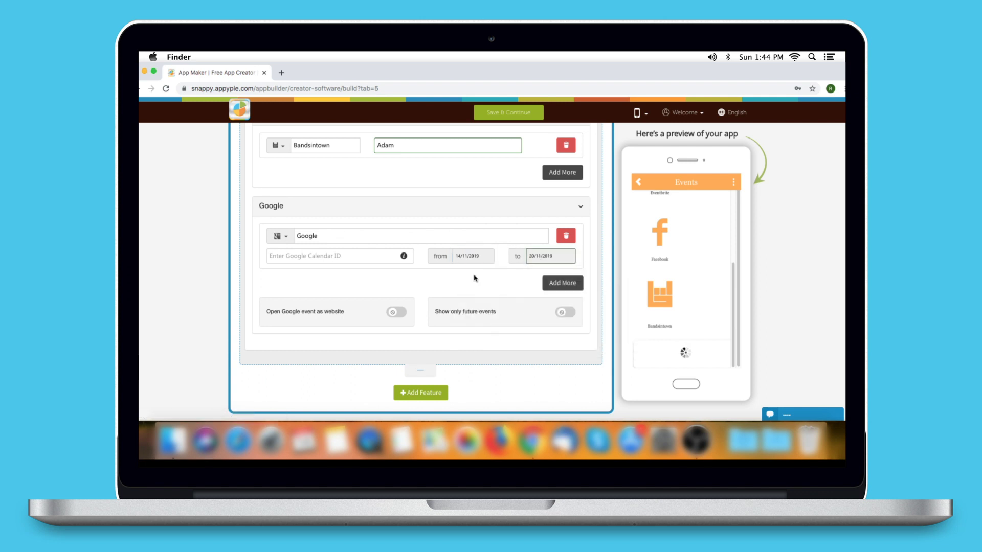
pyautogui.write('26')
# Add a second Google entry with calendar ID 2662, dated 15/11/2019 to 26/11/2019, and permanently delete that entry.
pyautogui.click(562, 283)
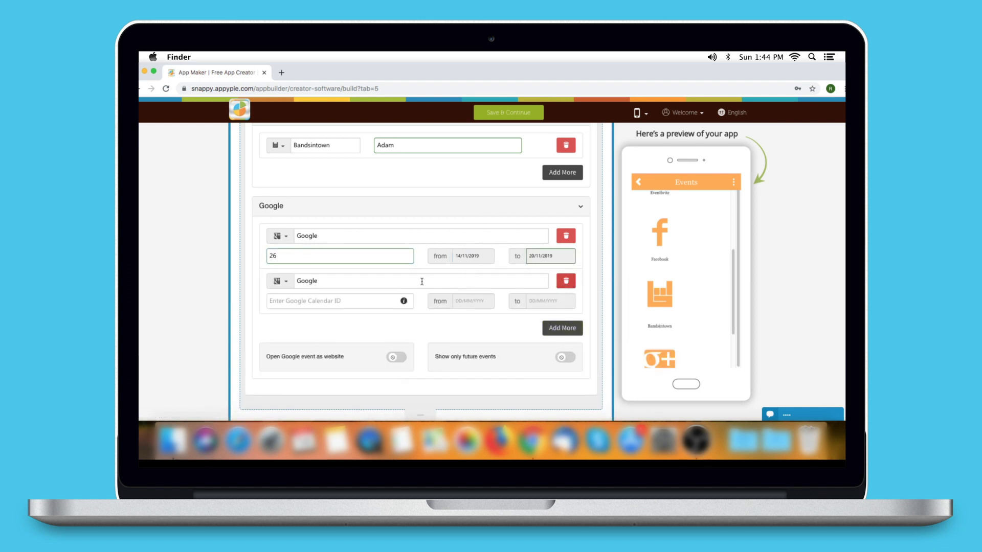
pyautogui.click(421, 282)
pyautogui.click(344, 302)
pyautogui.write('26h2')
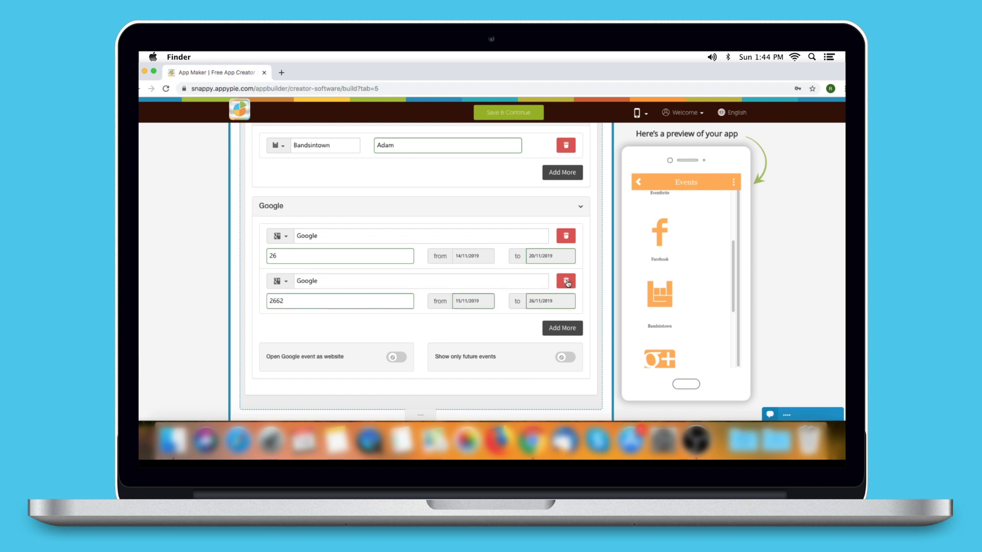
pyautogui.click(566, 281)
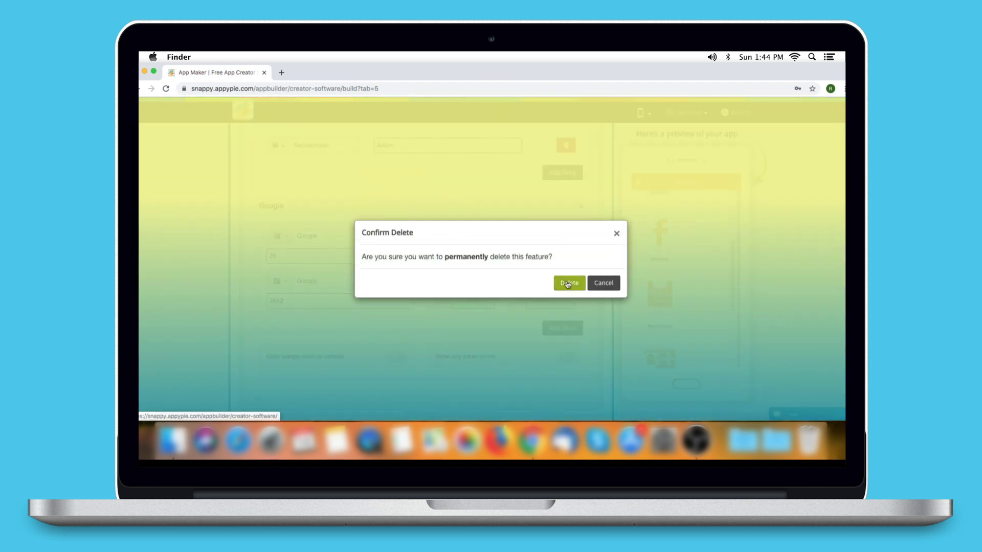
pyautogui.click(567, 284)
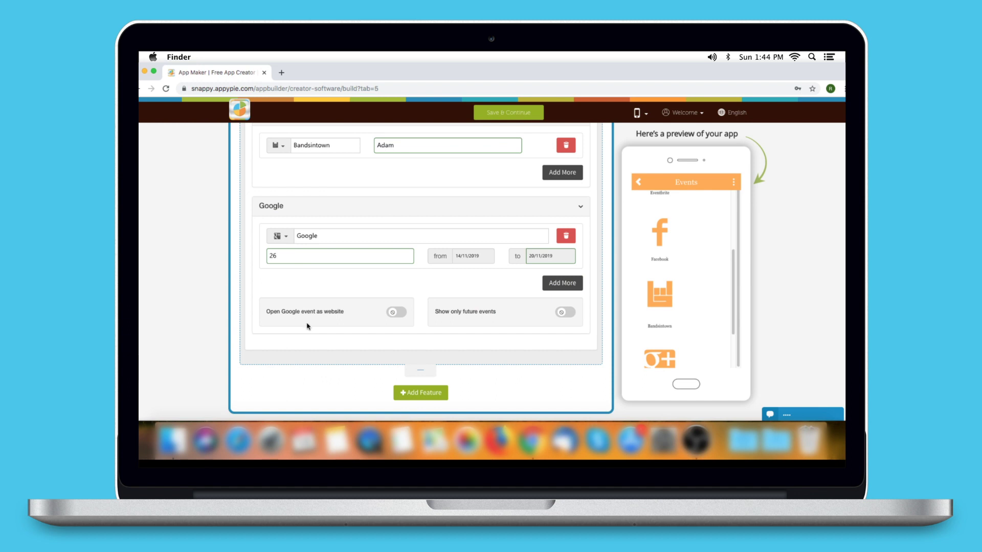
# Enable opening Google events as a website and showing only future events.
pyautogui.click(401, 318)
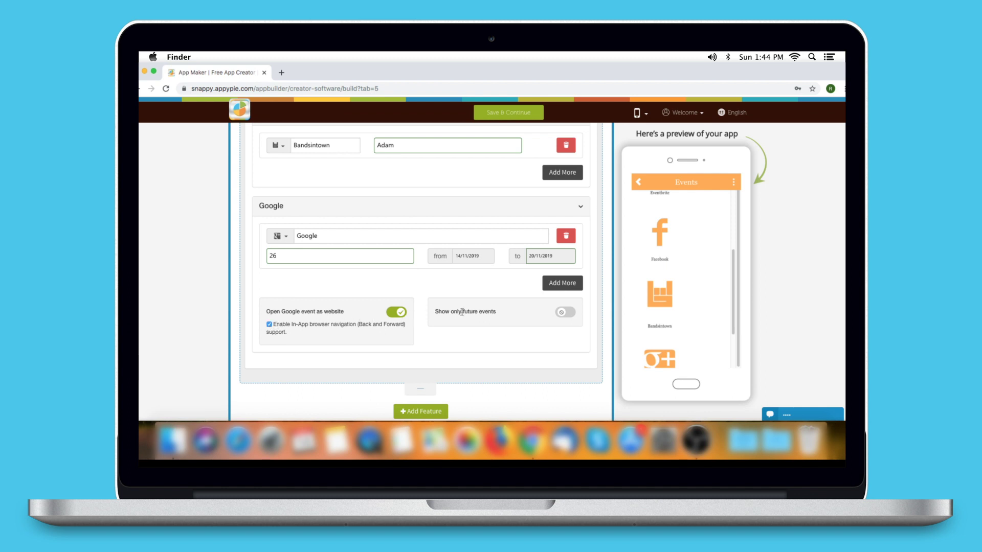
pyautogui.click(569, 315)
pyautogui.click(567, 315)
pyautogui.click(565, 317)
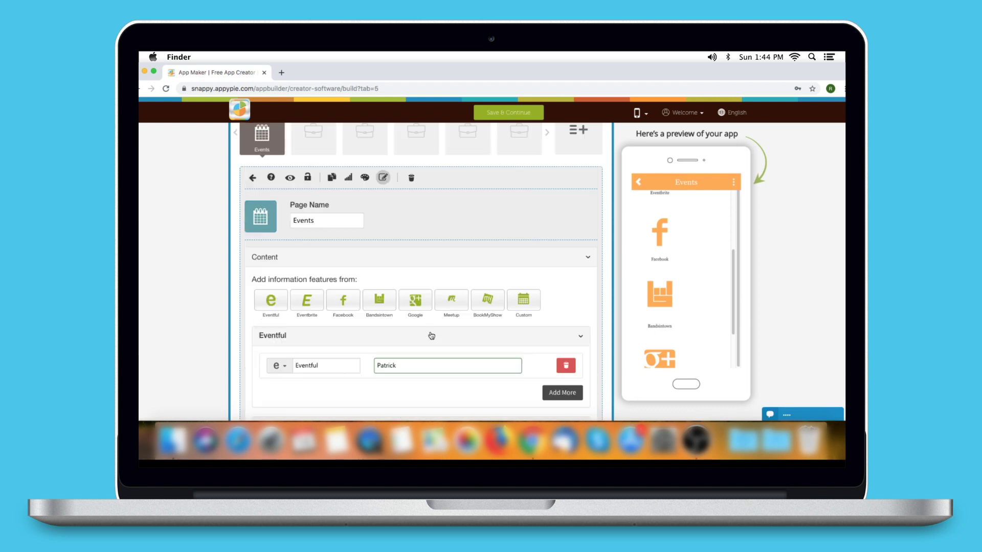
# Add Meetup as an information source and read the help article on getting a Meetup API key.
pyautogui.click(451, 301)
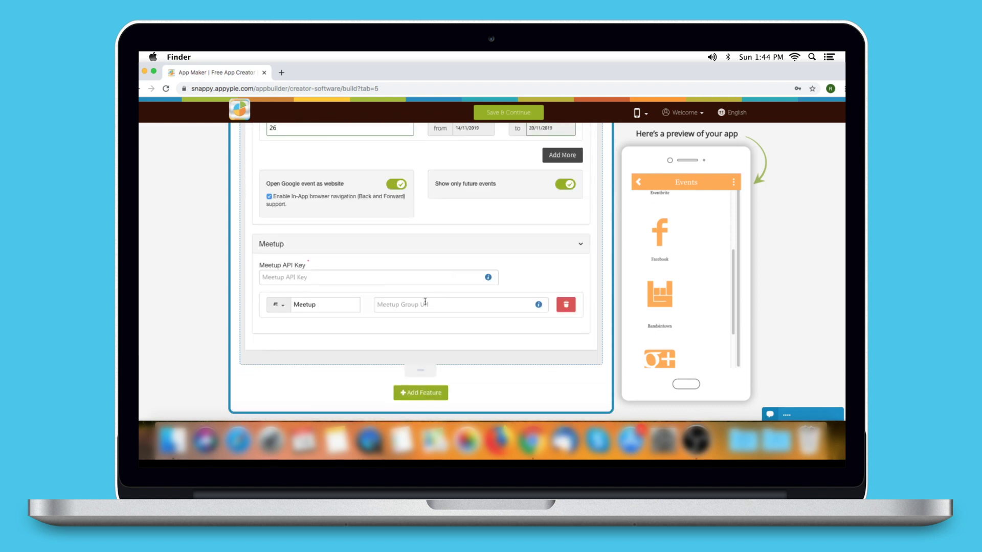
pyautogui.click(266, 276)
pyautogui.click(488, 277)
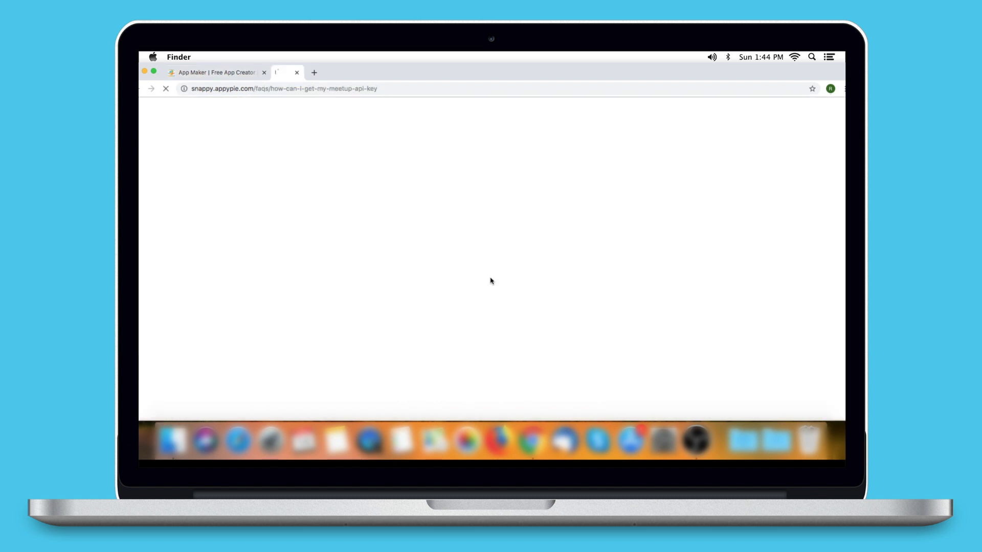
pyautogui.scroll(-10, 493, 277)
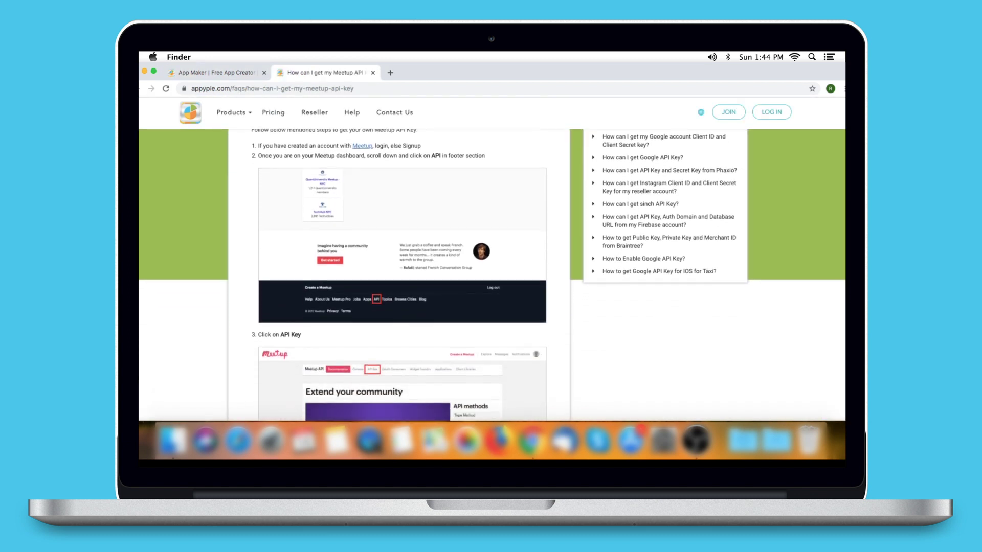
pyautogui.scroll(-6, 492, 278)
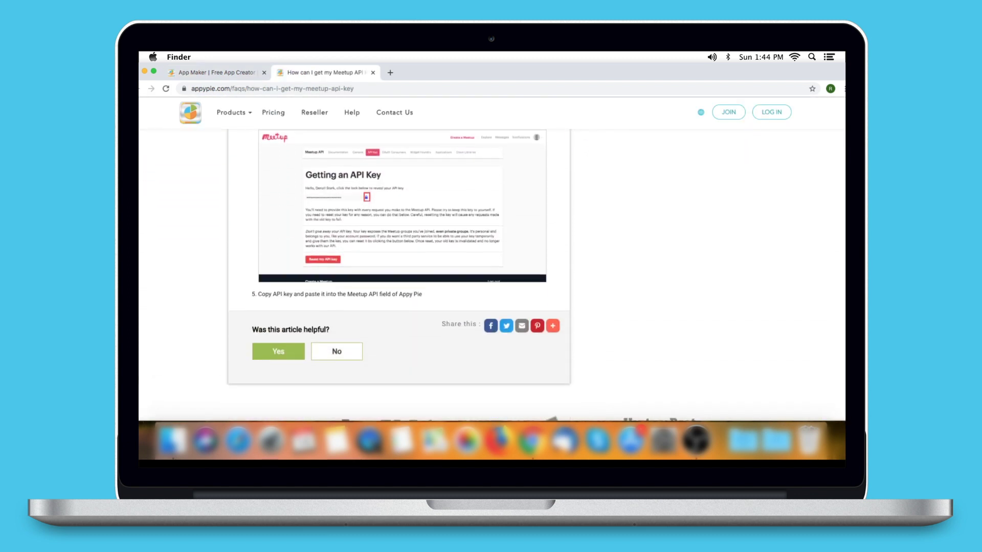
pyautogui.scroll(10, 493, 278)
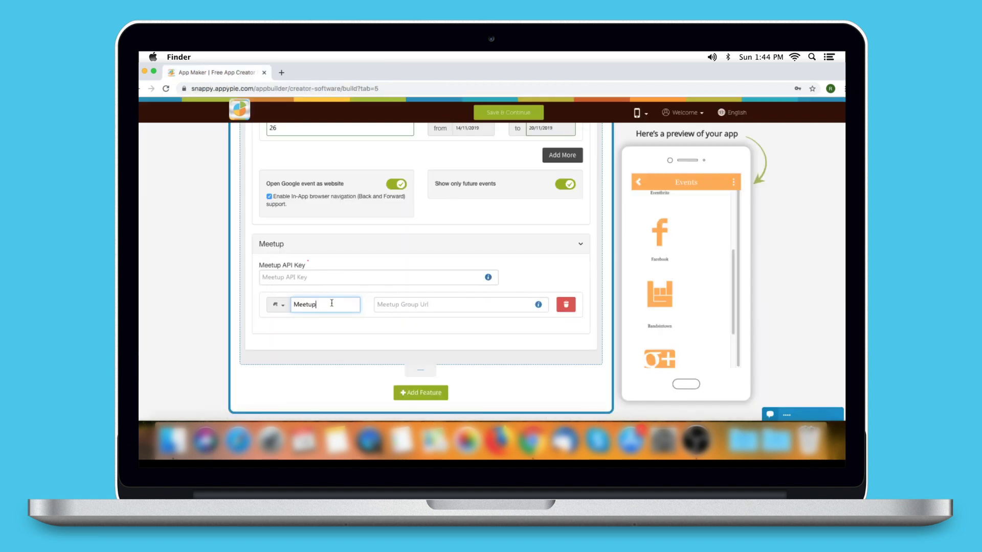
# Review the Meetup entry's name and the stock and custom upload options for its icon.
pyautogui.moveTo(331, 303); pyautogui.dragTo(299, 305)
pyautogui.click(332, 306)
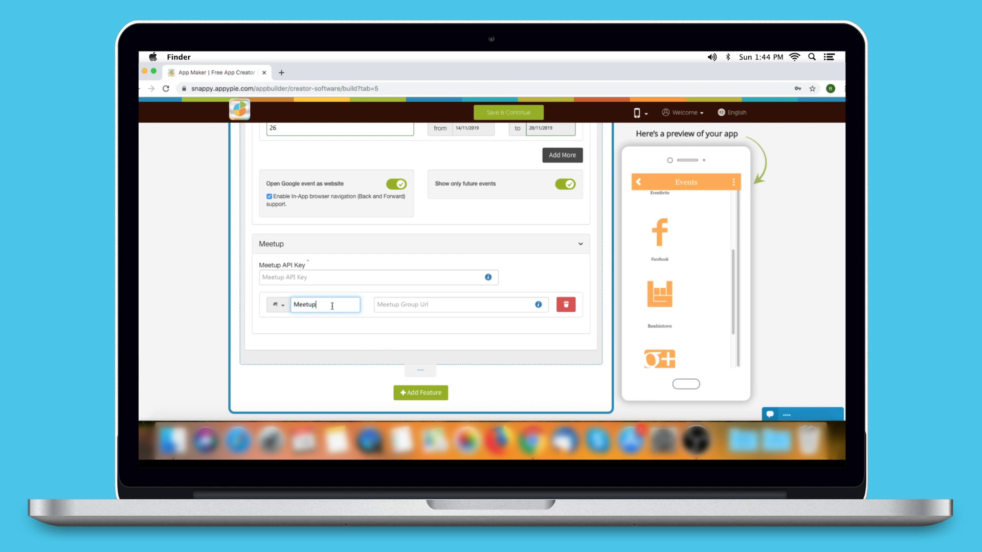
pyautogui.click(280, 306)
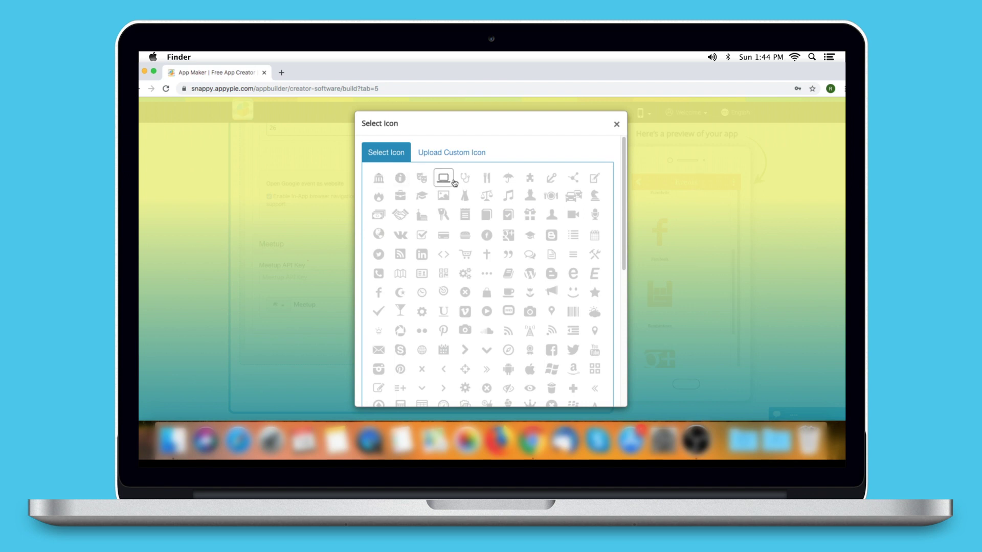
pyautogui.click(448, 157)
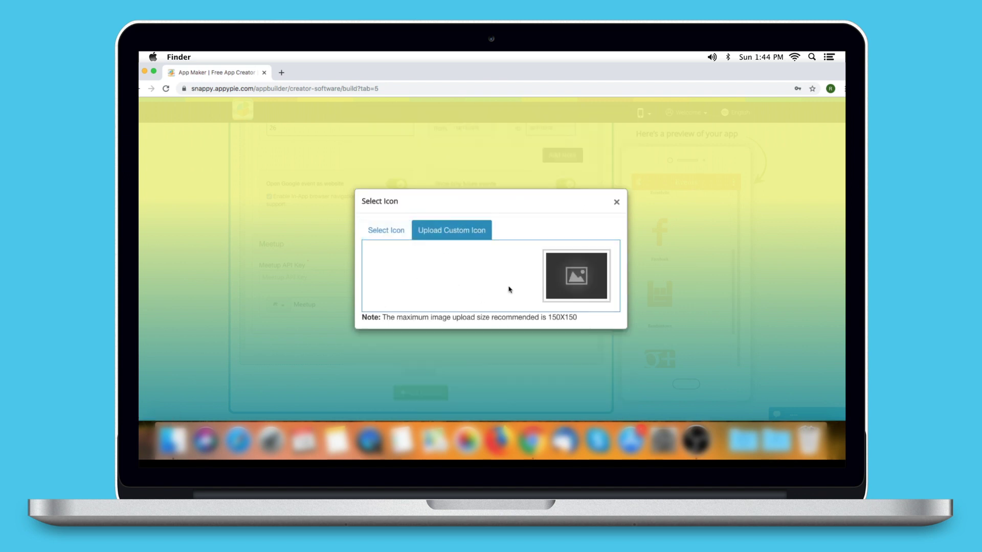
pyautogui.click(617, 203)
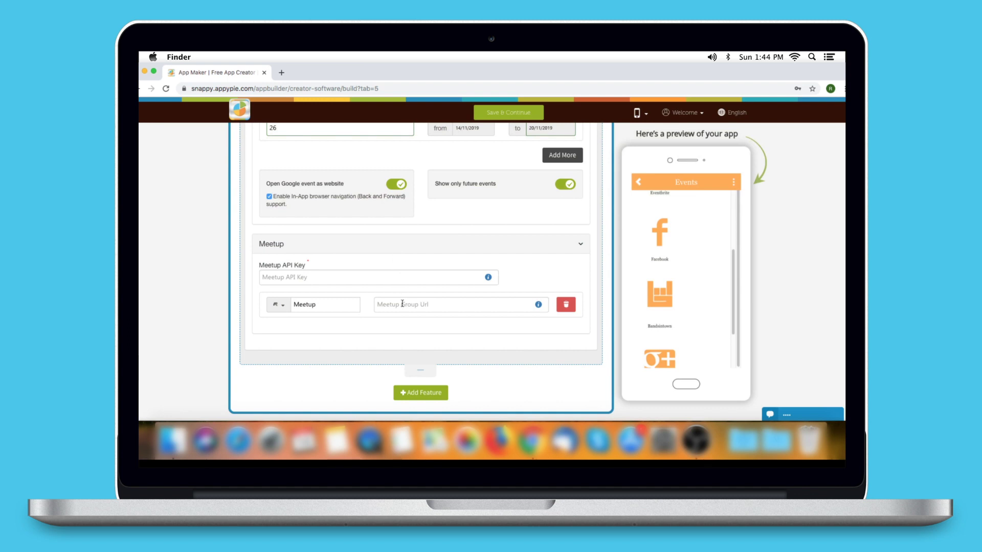
# Read through the help article on getting a Meetup group URL and return to the app builder.
pyautogui.click(538, 304)
pyautogui.scroll(-5, 490, 275)
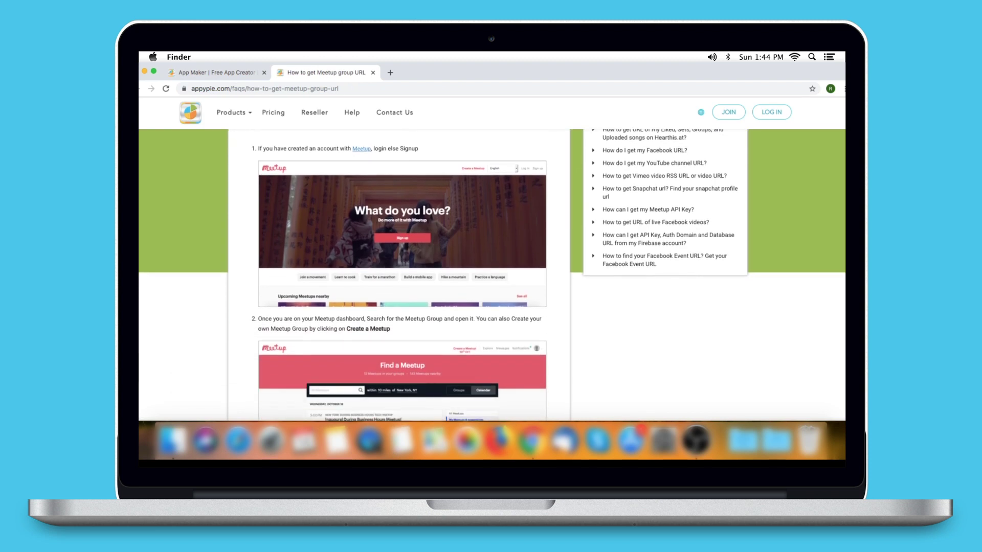
pyautogui.scroll(-8, 491, 275)
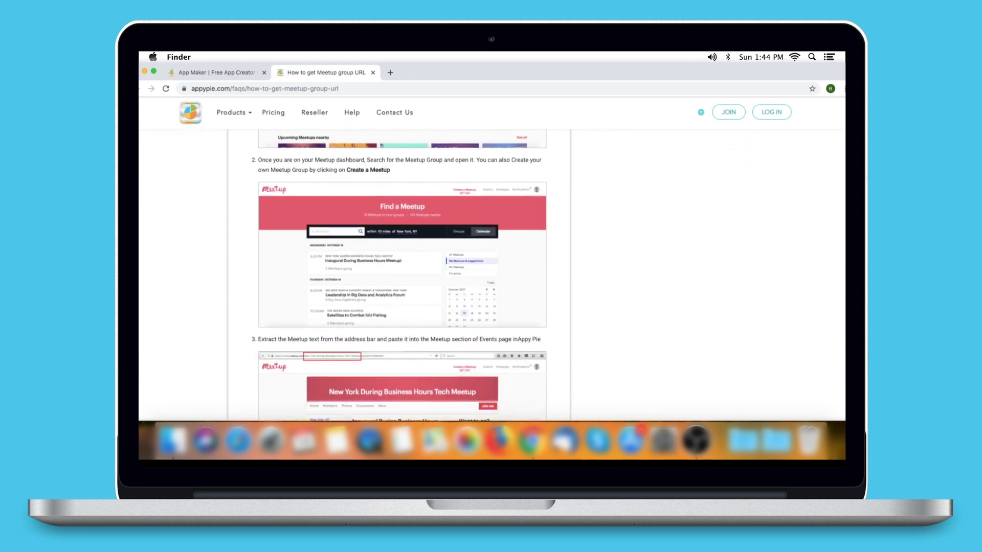
pyautogui.scroll(-2, 490, 275)
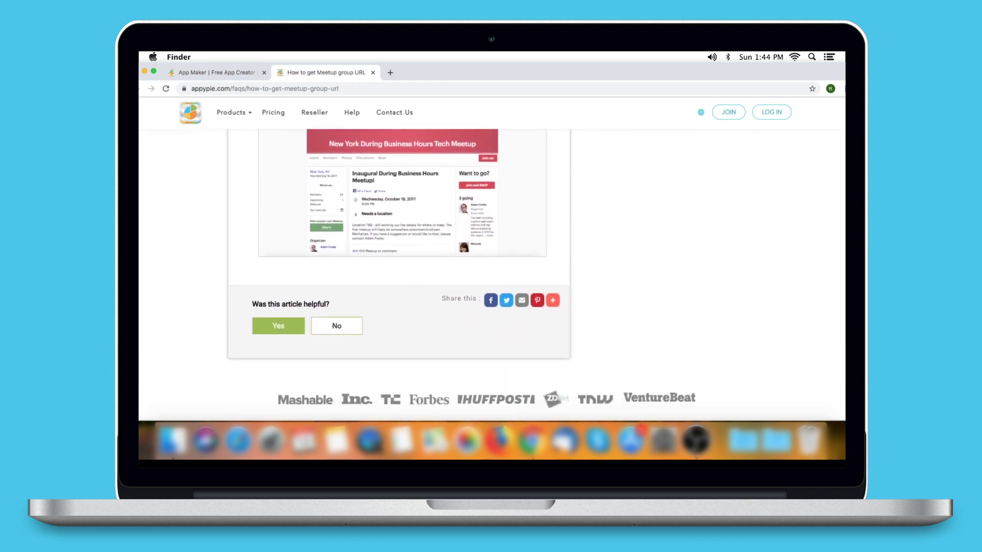
pyautogui.press('super+w')
# Bring up the delete confirmation for the Meetup entry and dismiss it without deleting.
pyautogui.click(566, 305)
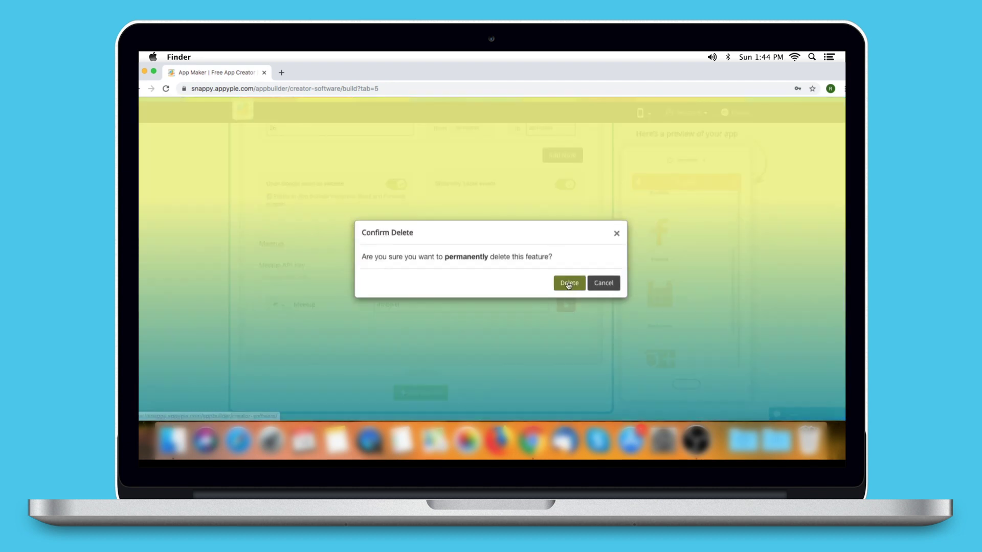
pyautogui.click(616, 233)
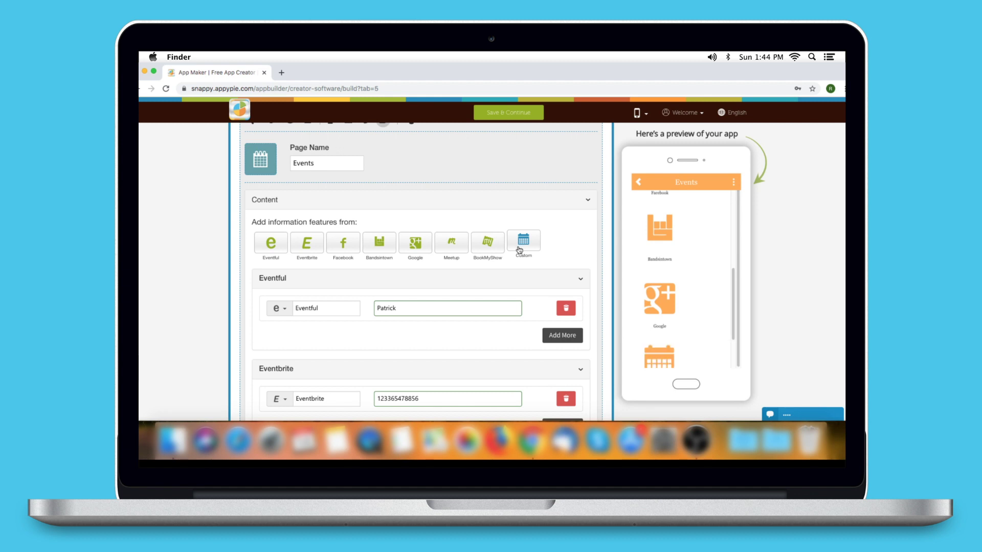
# Review the Custom Event entry's name and the stock and custom upload options for its icon.
pyautogui.scroll(-15, 519, 250)
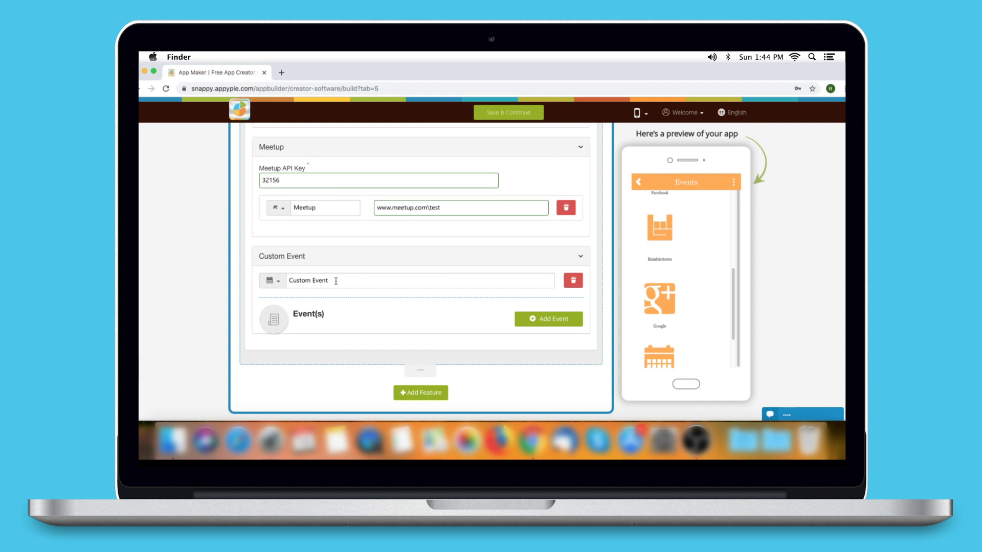
pyautogui.click(336, 281)
pyautogui.moveTo(336, 281); pyautogui.dragTo(280, 284)
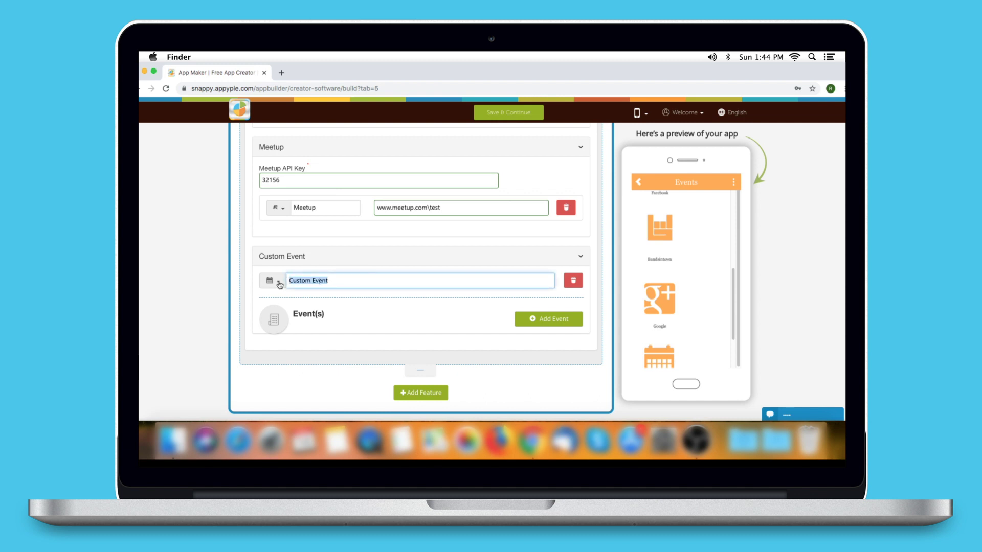
pyautogui.click(280, 283)
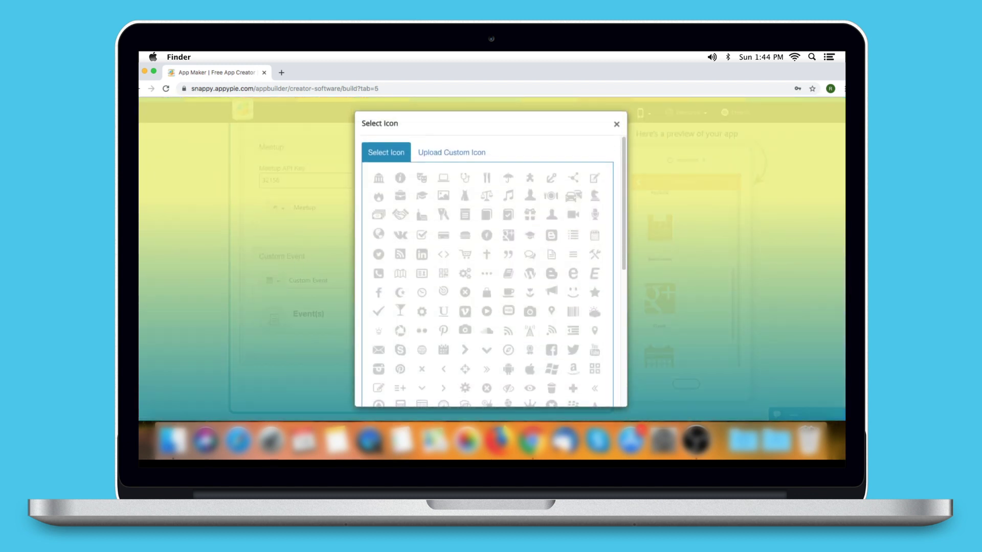
pyautogui.click(448, 152)
pyautogui.click(616, 202)
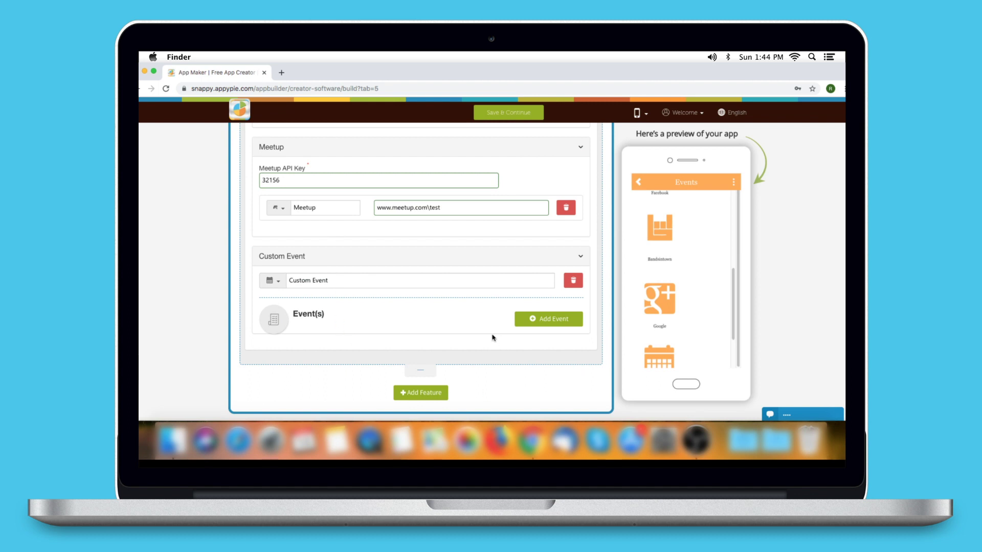
# Start adding an event to Custom Event and proceed to the Event Dashboard.
pyautogui.click(547, 322)
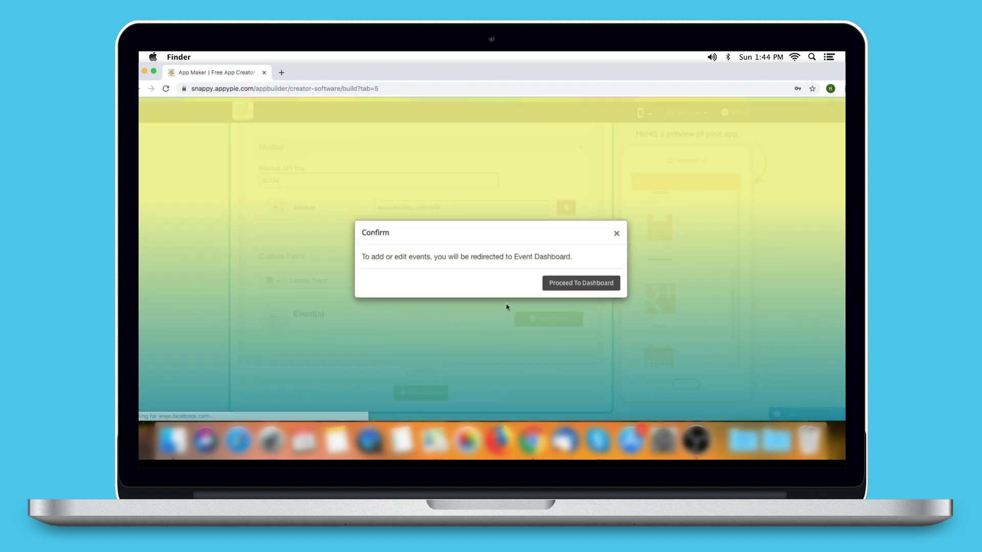
pyautogui.click(580, 285)
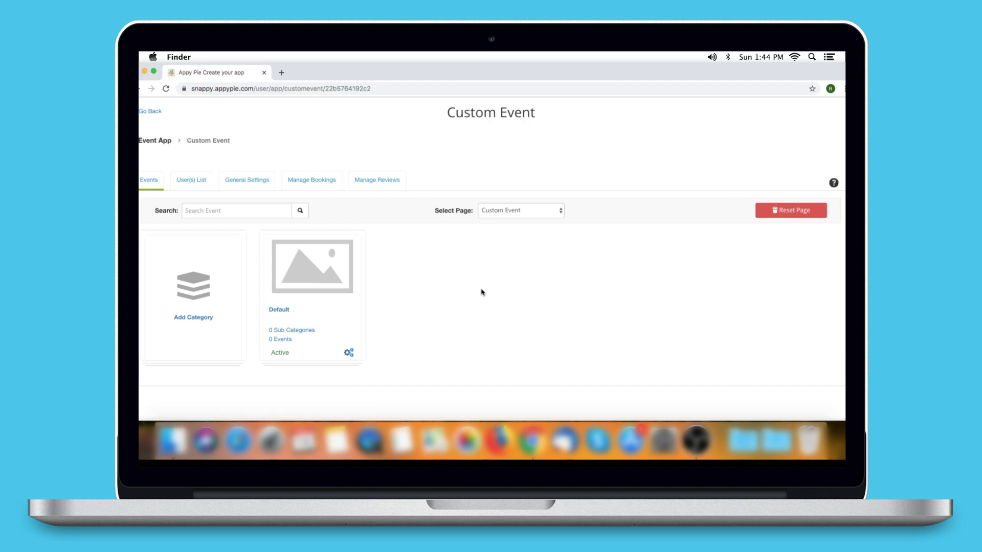
# Look through the dashboard's Users List, General Settings, Manage Bookings and Manage Reviews sections and return to Events.
pyautogui.click(190, 186)
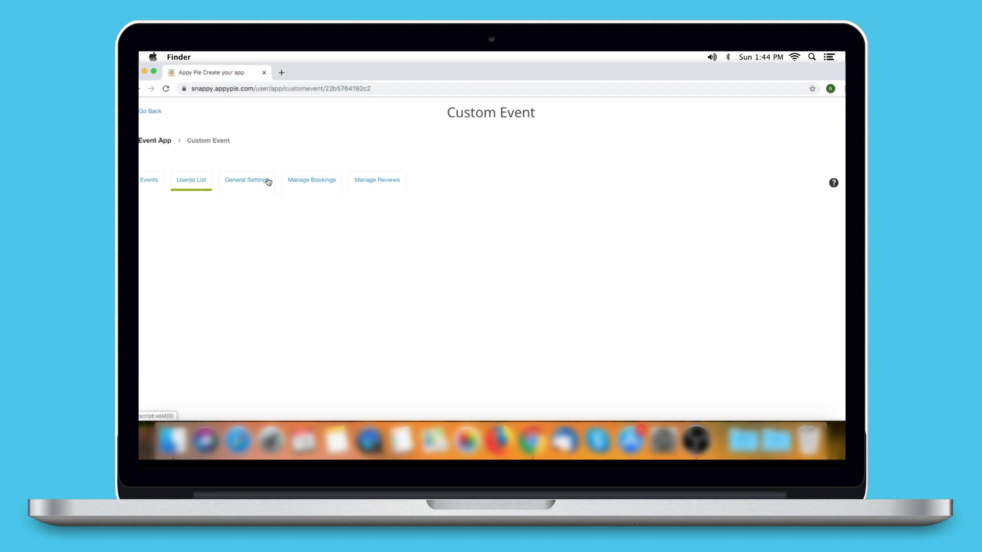
pyautogui.click(259, 182)
pyautogui.click(300, 183)
pyautogui.click(390, 182)
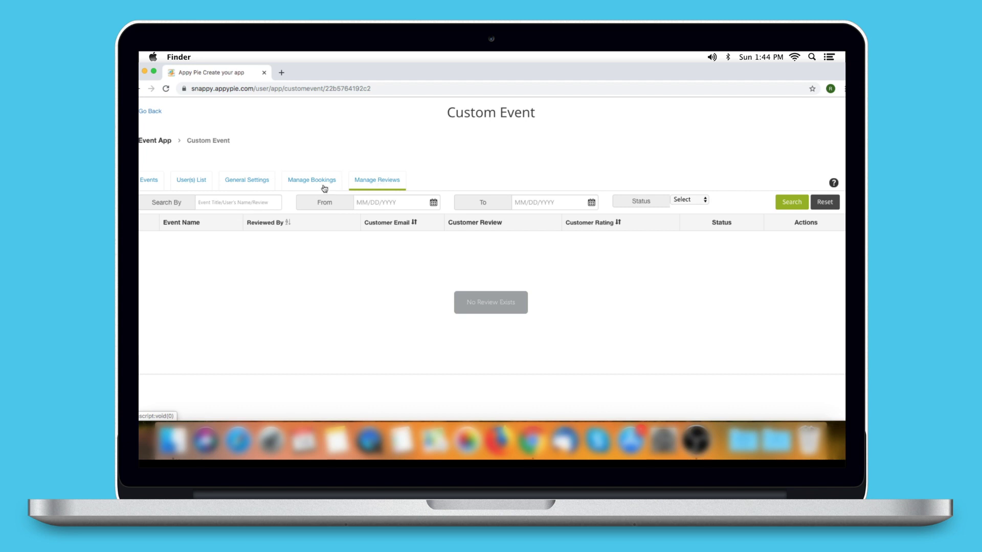
pyautogui.click(152, 181)
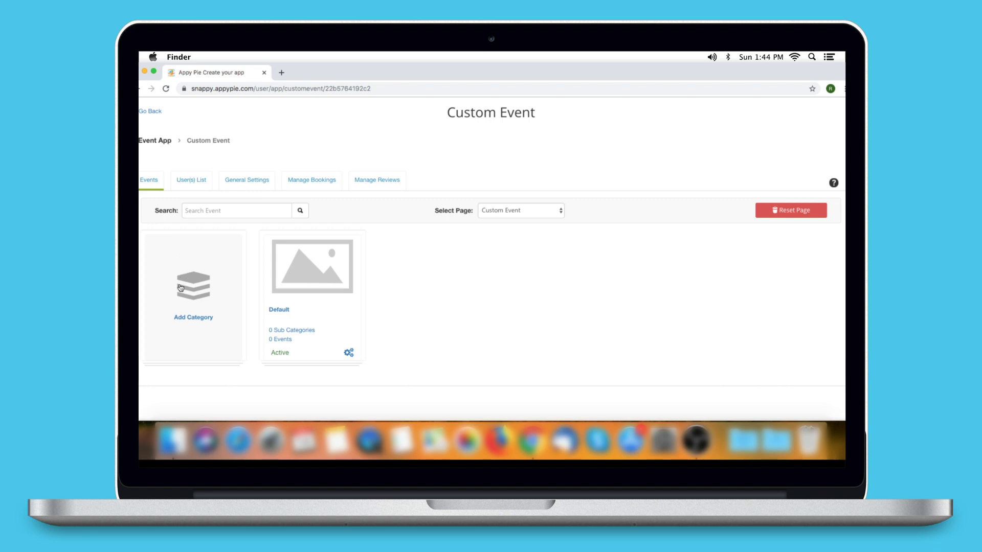
# Add an active category named Social Event, with subcategories sorted alphabetically and events sorted by Date (Ascending).
pyautogui.click(193, 297)
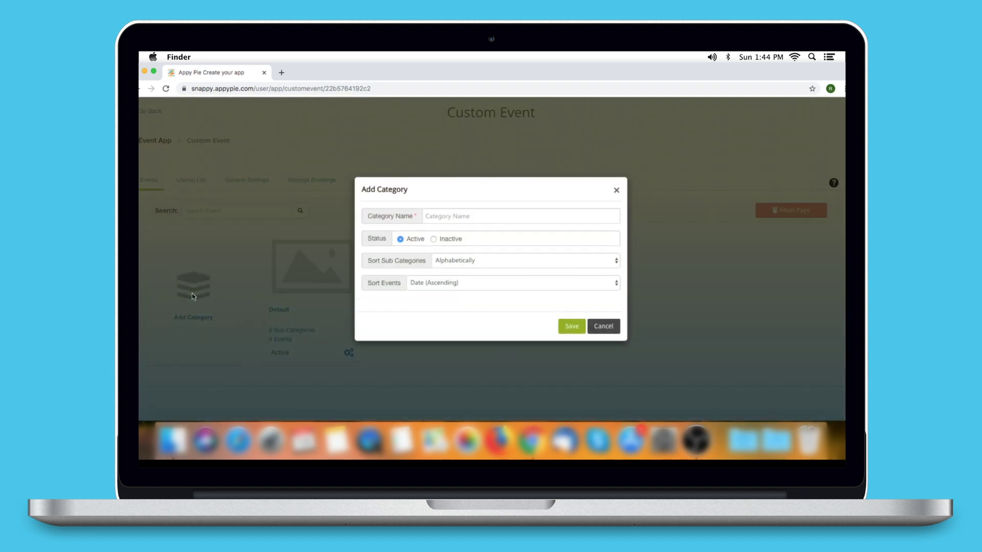
pyautogui.click(500, 216)
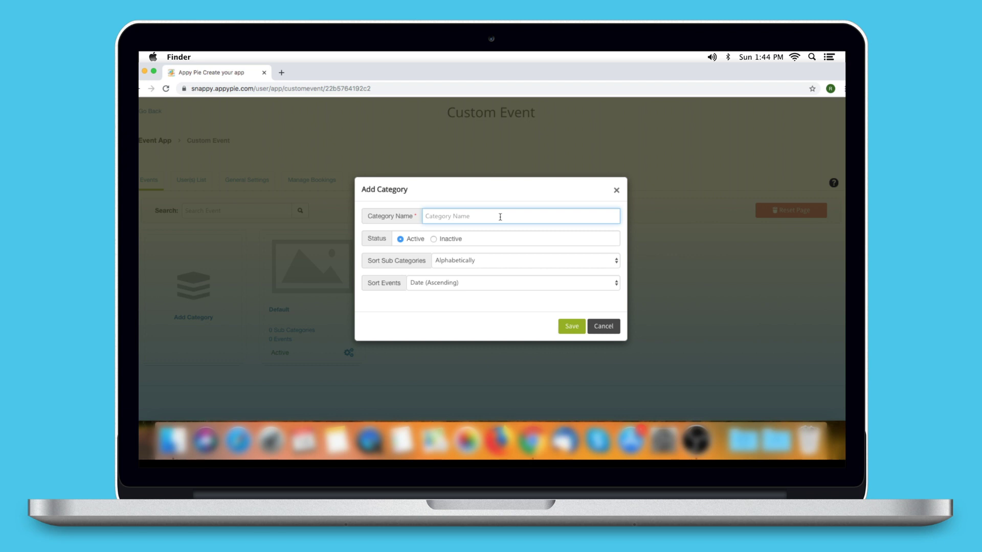
pyautogui.write('Social Event')
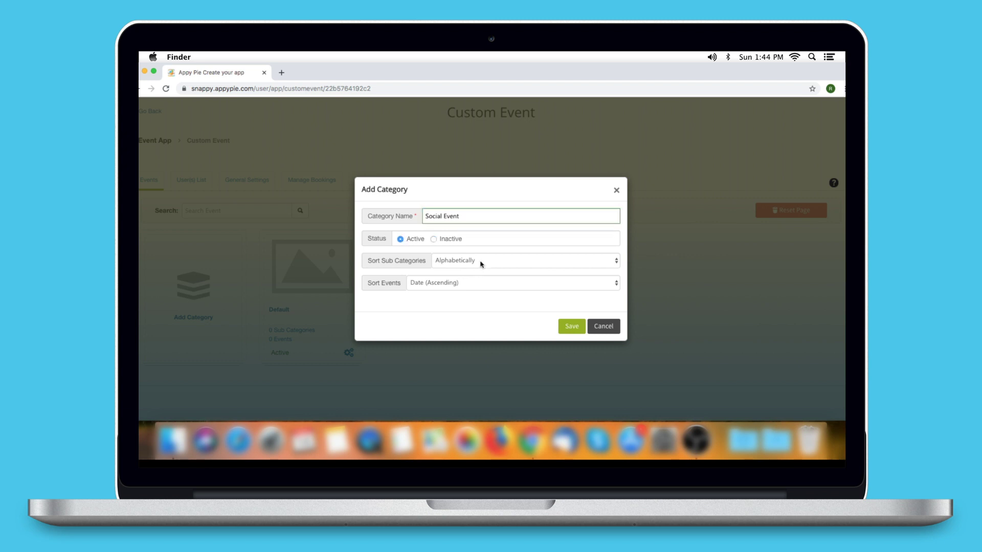
pyautogui.click(481, 262)
pyautogui.click(478, 274)
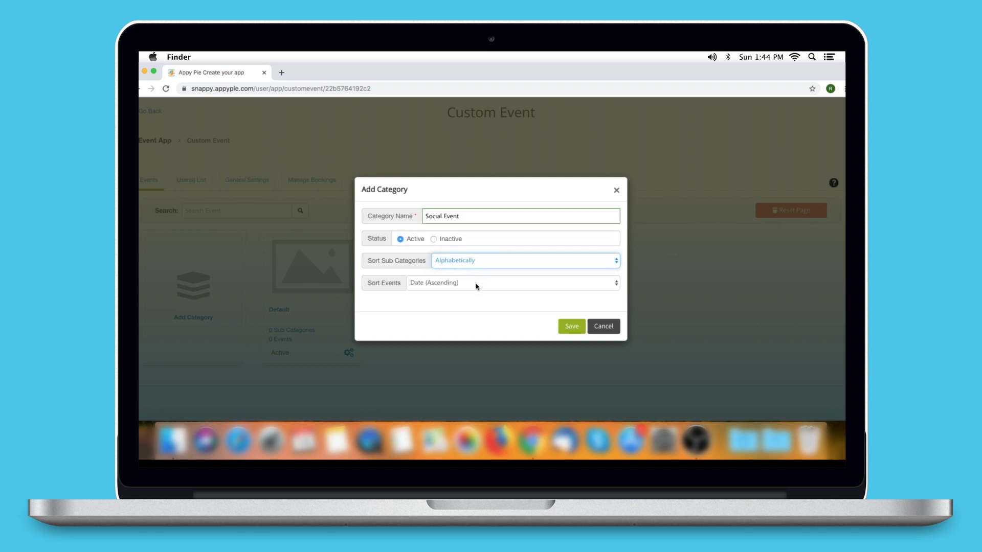
pyautogui.click(476, 287)
pyautogui.click(474, 284)
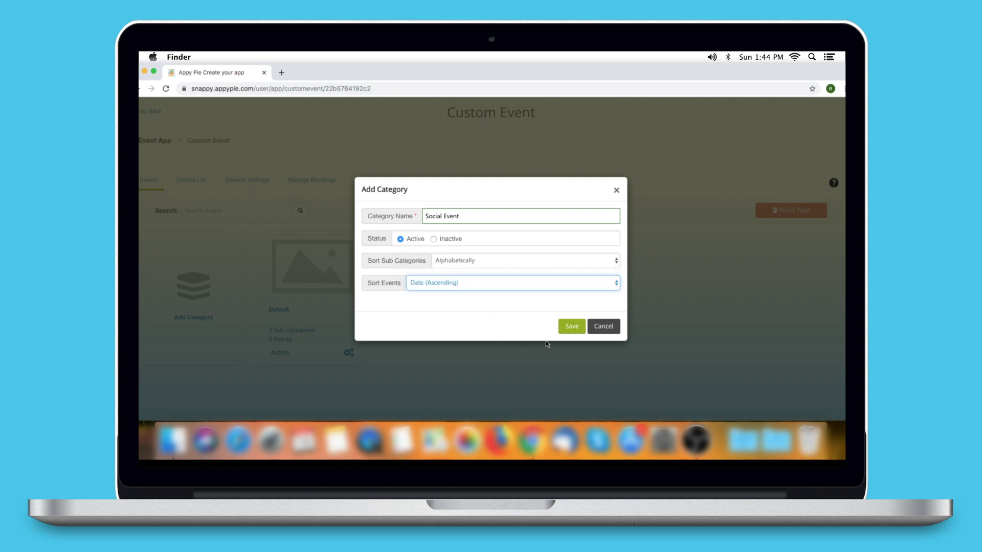
pyautogui.click(571, 328)
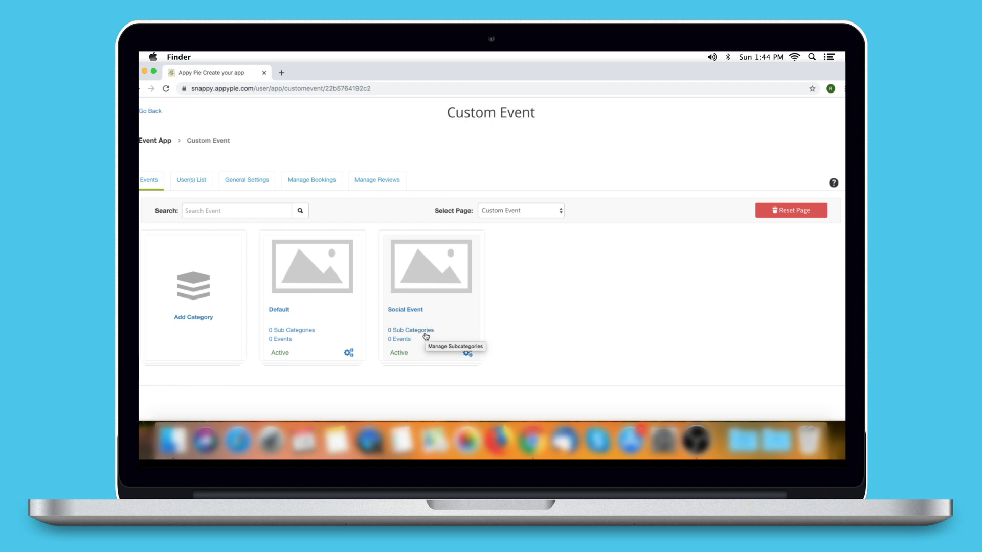
# Start adding a subcategory under the Social Event category.
pyautogui.click(425, 331)
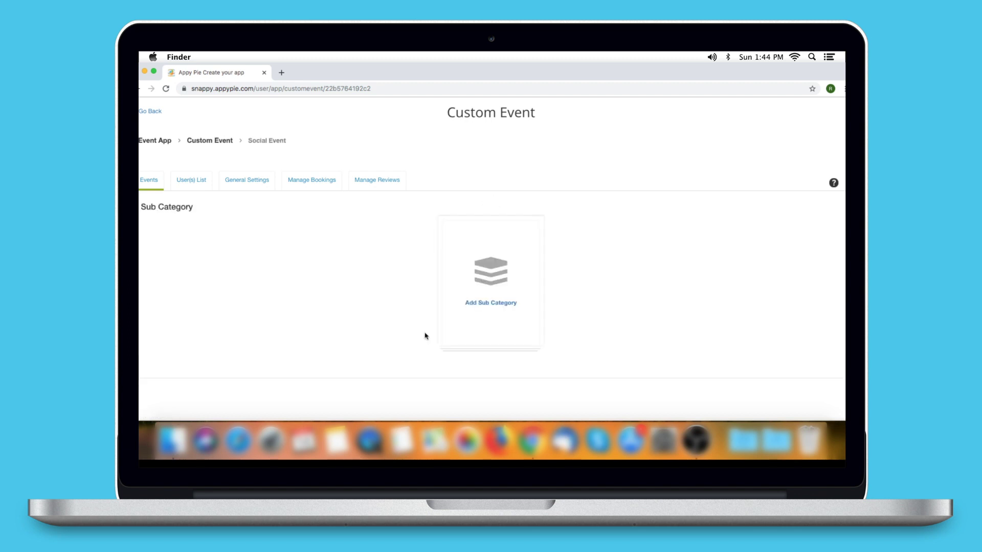
pyautogui.click(482, 306)
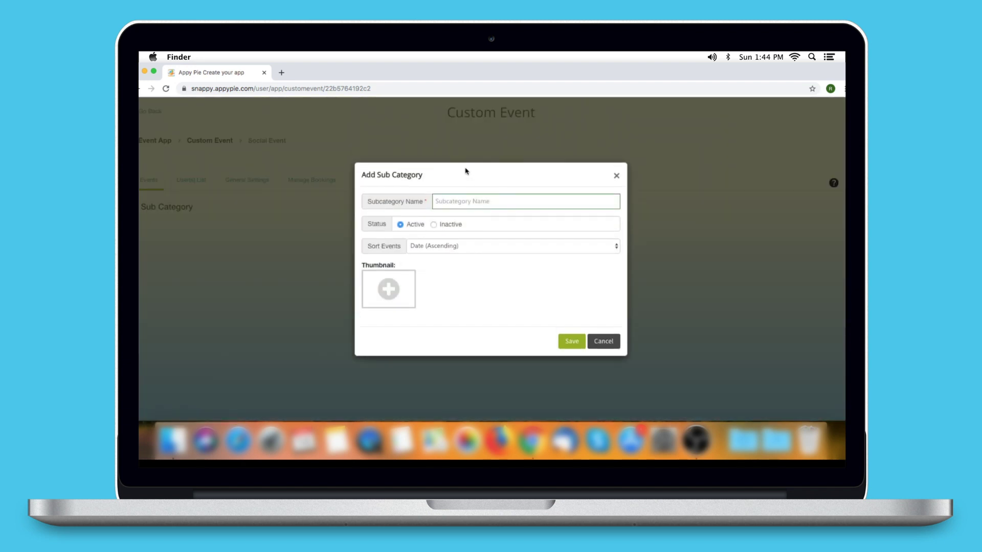
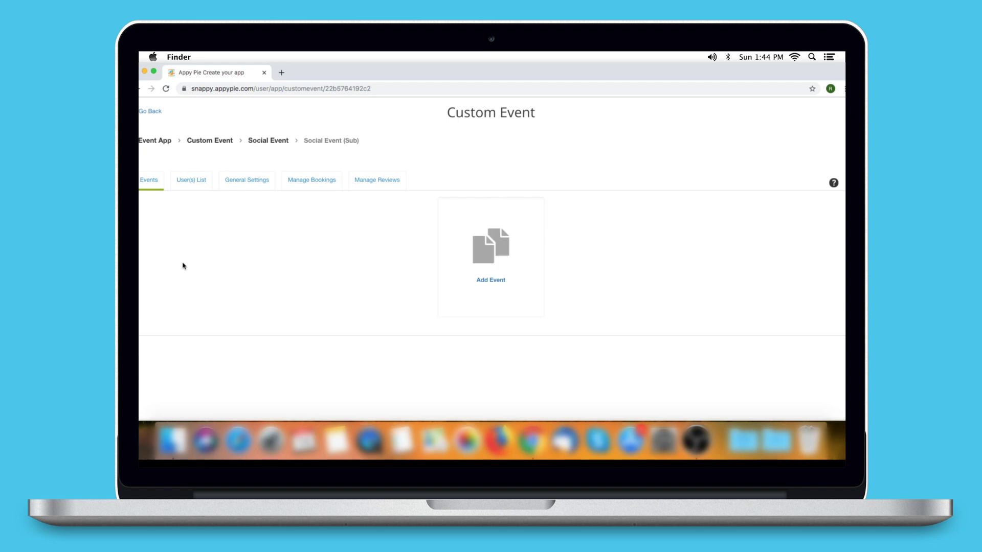
# Start a new event named Social with the genre Conferences & Seminars and the form builder set to No Form.
pyautogui.click(490, 281)
pyautogui.click(426, 134)
pyautogui.write('Social')
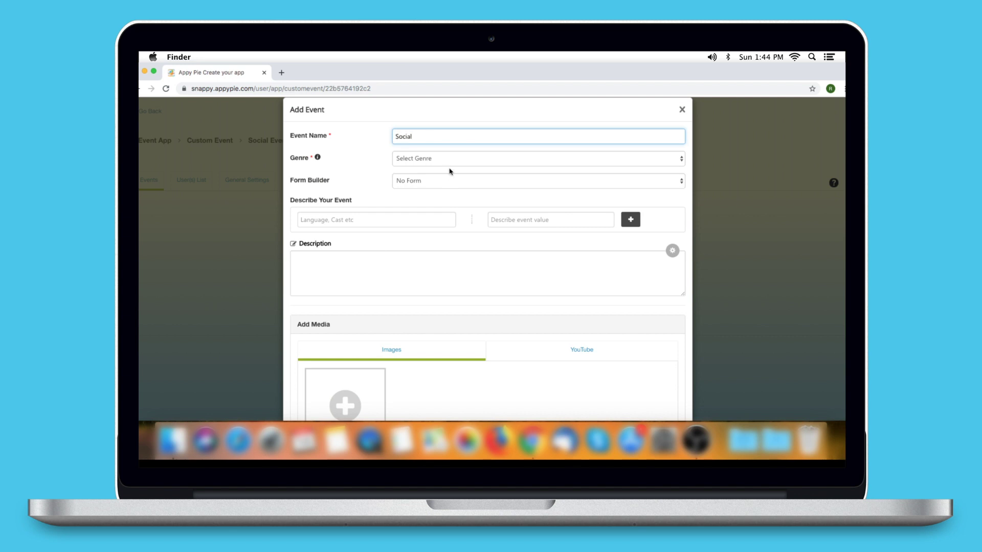
pyautogui.click(453, 163)
pyautogui.click(452, 168)
pyautogui.click(426, 182)
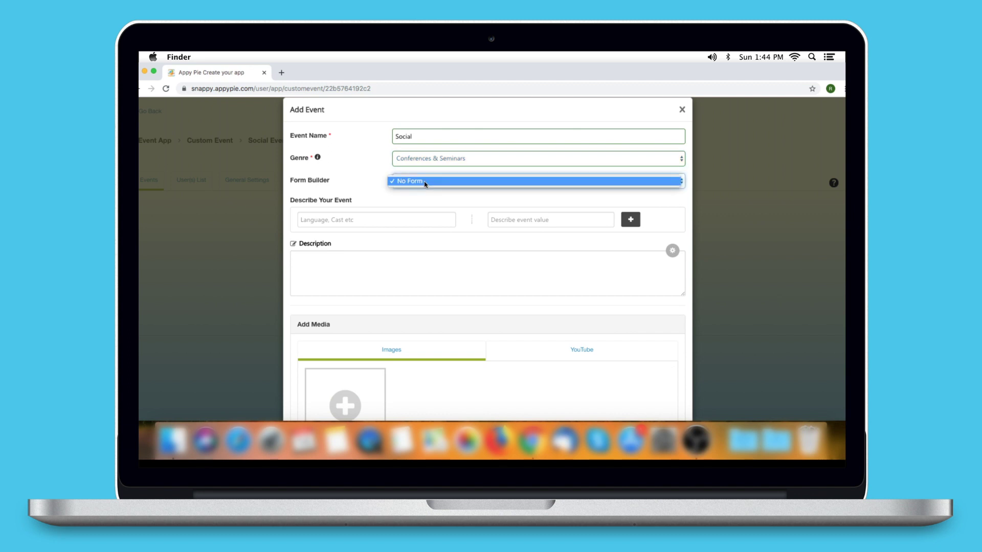
pyautogui.click(425, 182)
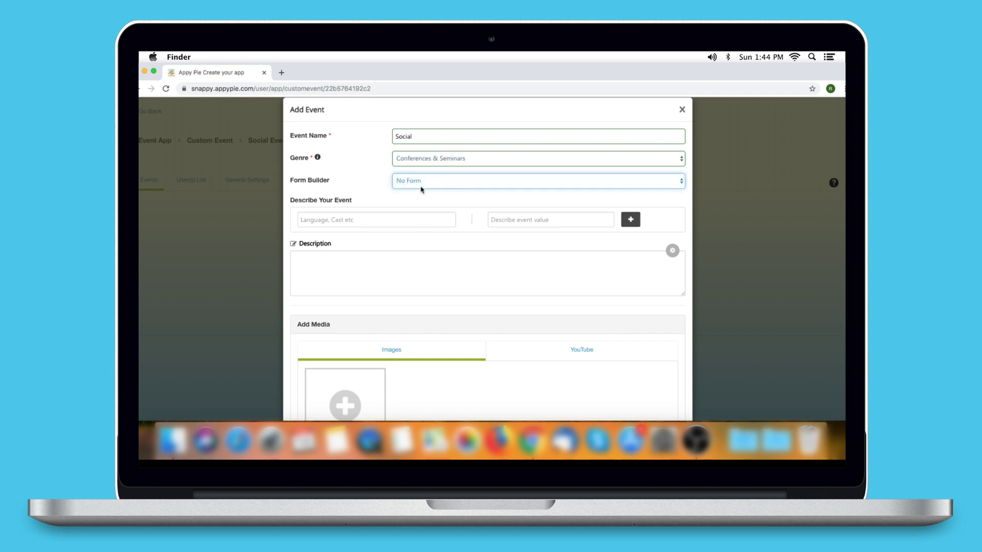
# Describe the event with English and the value 2, and enter "Event Description" as its description.
pyautogui.click(394, 219)
pyautogui.write('English')
pyautogui.press('Tab')
pyautogui.write('2')
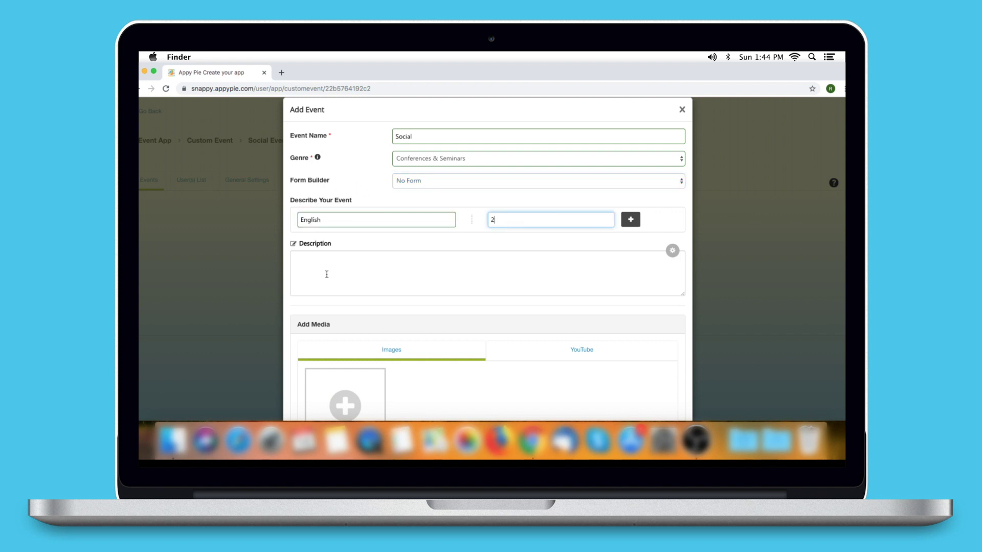
pyautogui.click(353, 284)
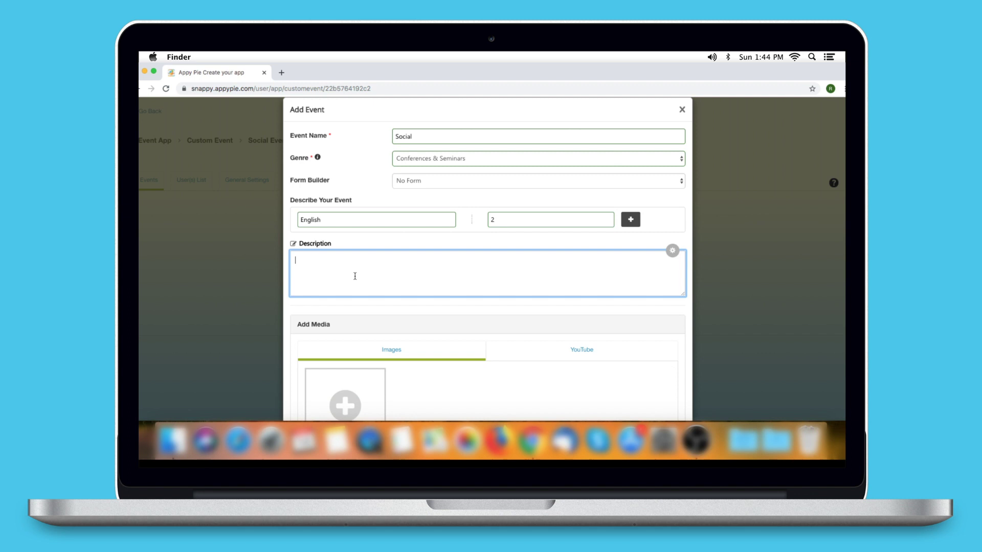
pyautogui.write('Event Description')
# Review the image and YouTube URL options for the event's media.
pyautogui.scroll(-3, 373, 252)
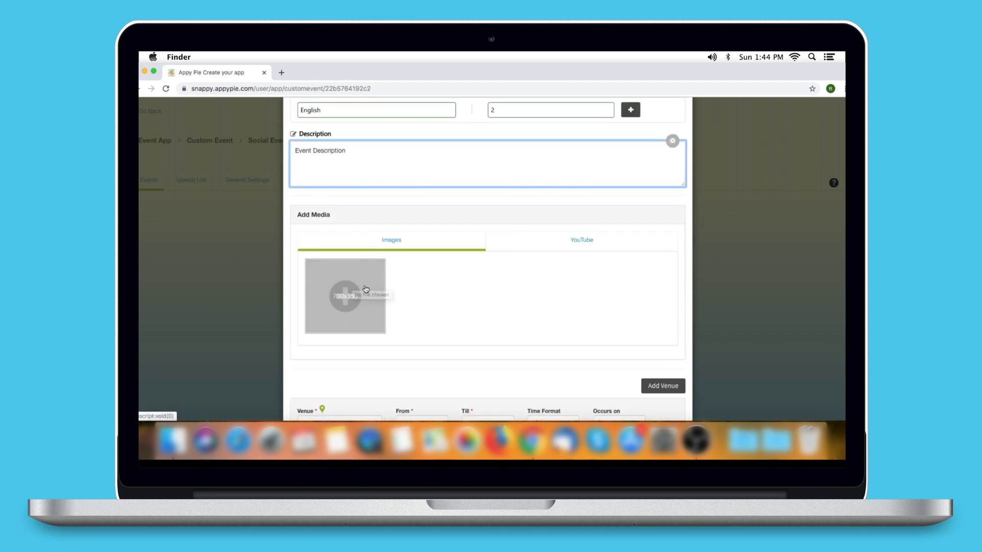
pyautogui.click(531, 241)
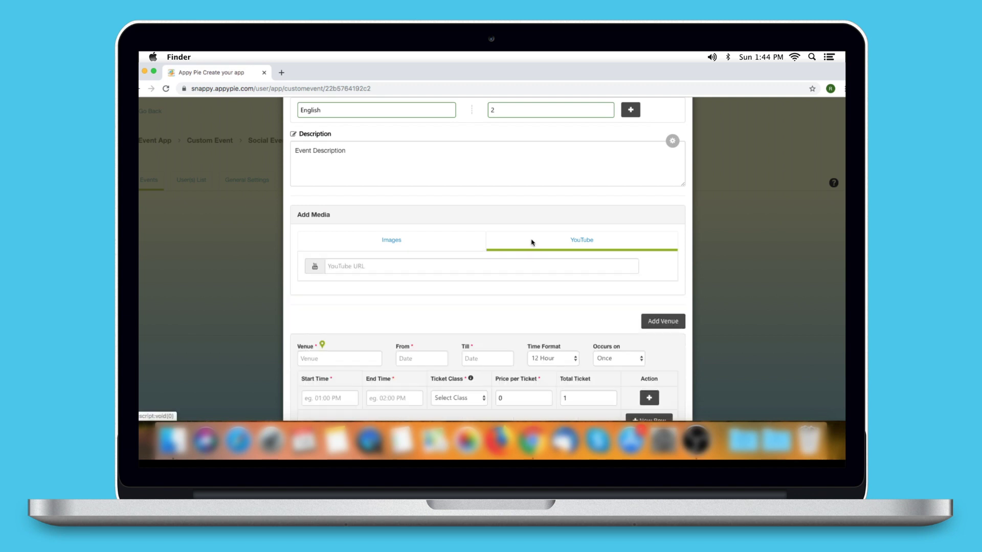
pyautogui.click(387, 267)
# Set the event venue to Plaza, running from 11/20/2019 till 11/29/2019.
pyautogui.scroll(-3, 387, 270)
pyautogui.click(330, 244)
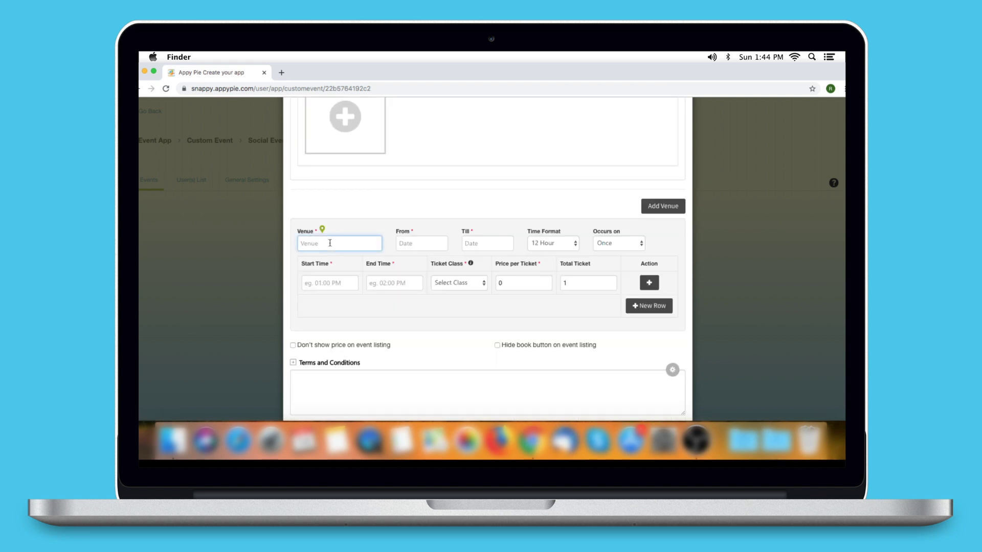
pyautogui.write('Plaza')
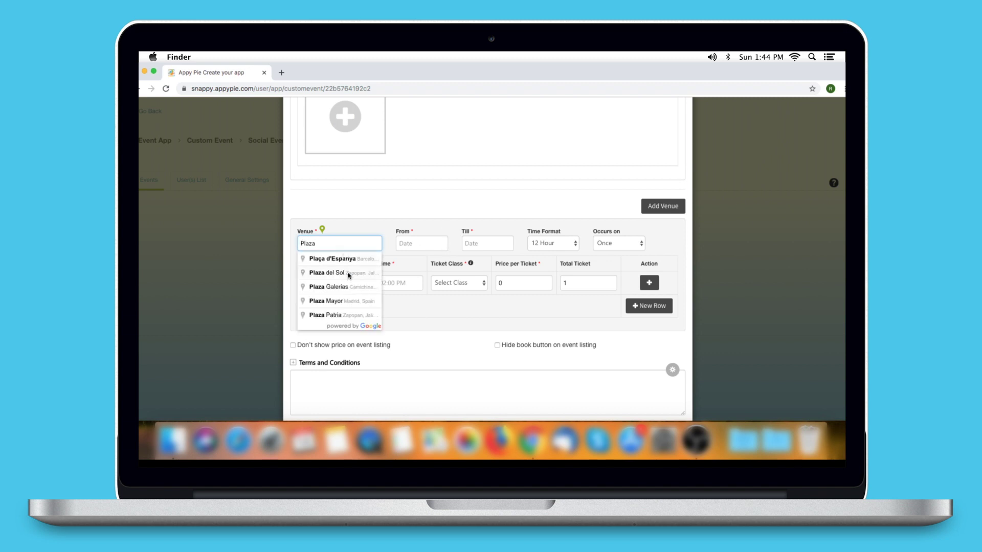
pyautogui.click(408, 240)
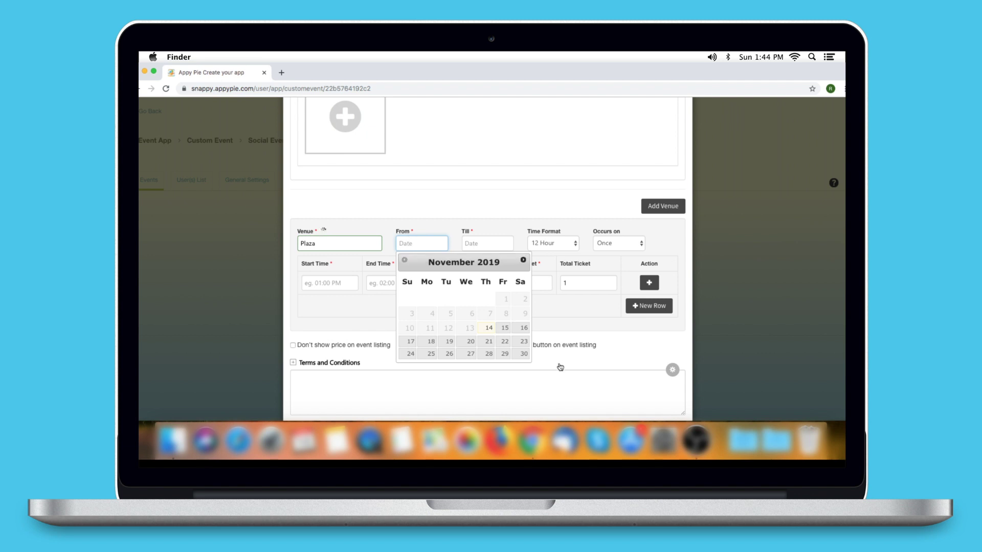
pyautogui.click(470, 341)
pyautogui.click(493, 240)
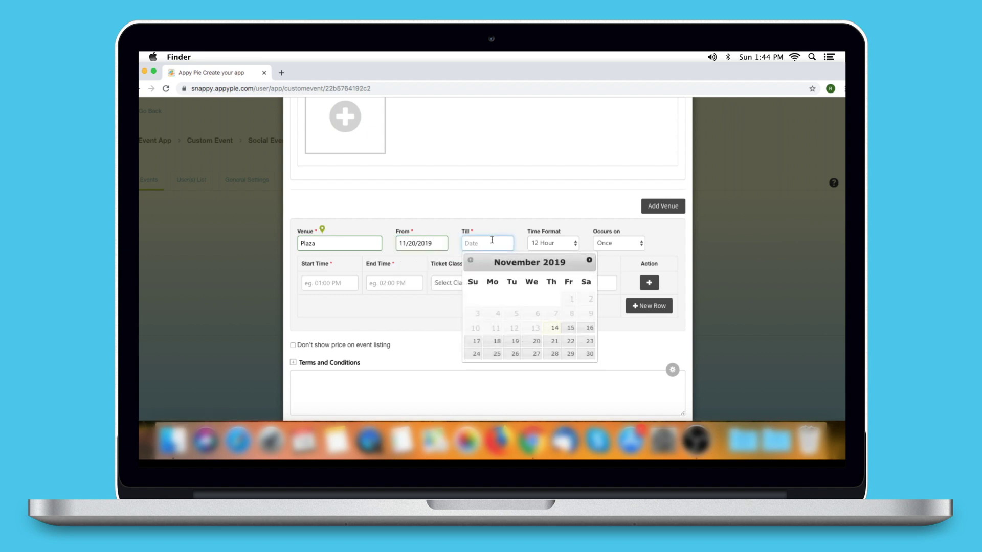
pyautogui.click(564, 353)
# Keep the venue's time format at 12 Hour and set the event to occur Daily.
pyautogui.click(565, 245)
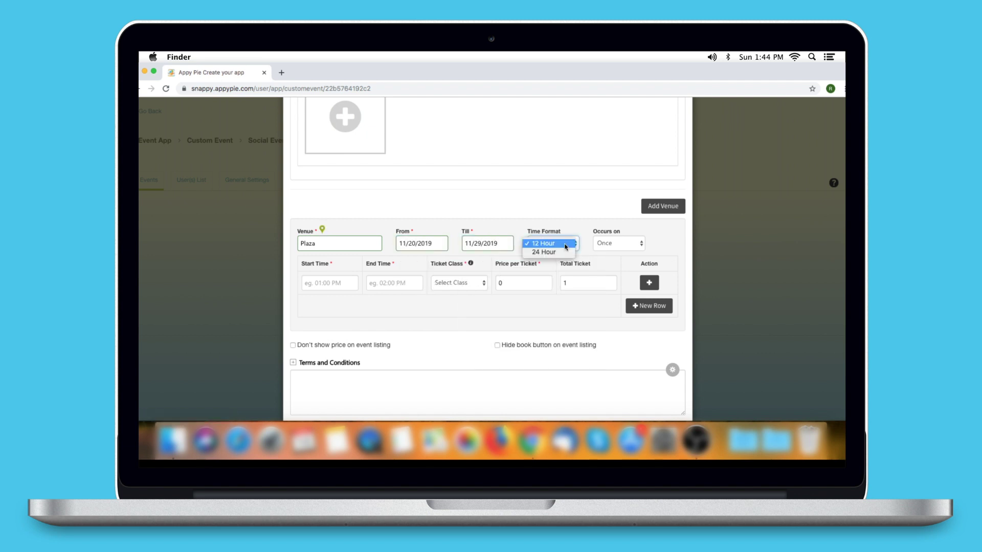
pyautogui.click(565, 246)
pyautogui.click(614, 247)
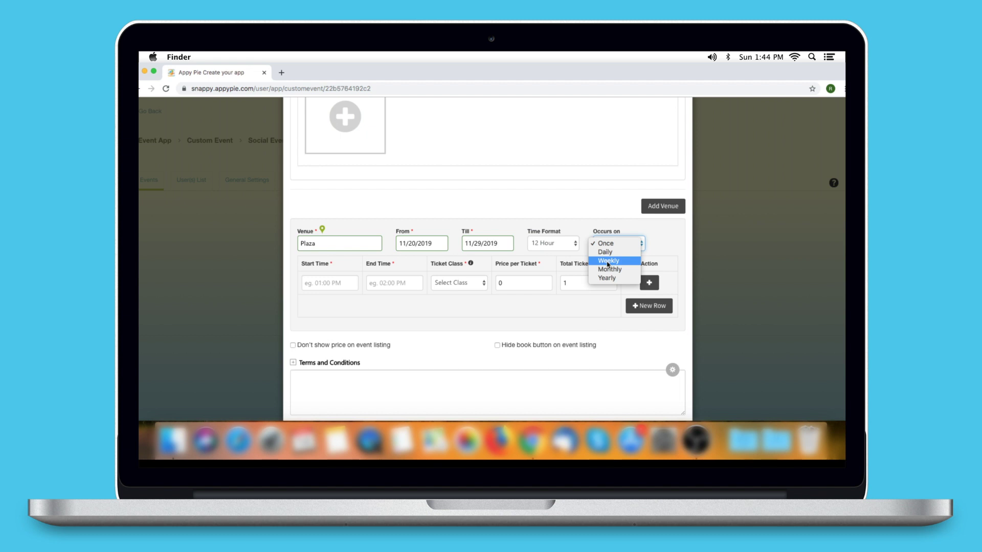
pyautogui.click(608, 256)
# Enter 10:00 as the event's start time and 16:00 as its end time.
pyautogui.click(325, 284)
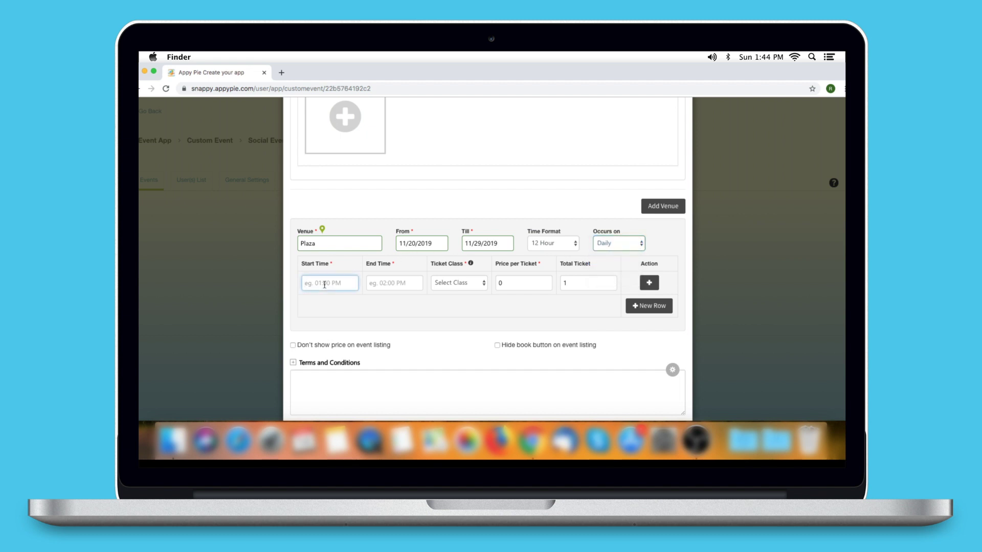
pyautogui.write('10:00')
pyautogui.press('Tab')
pyautogui.write('16:00')
# Set the ticket class to Classic, the price per ticket to 100 and the total tickets to 20.
pyautogui.click(449, 284)
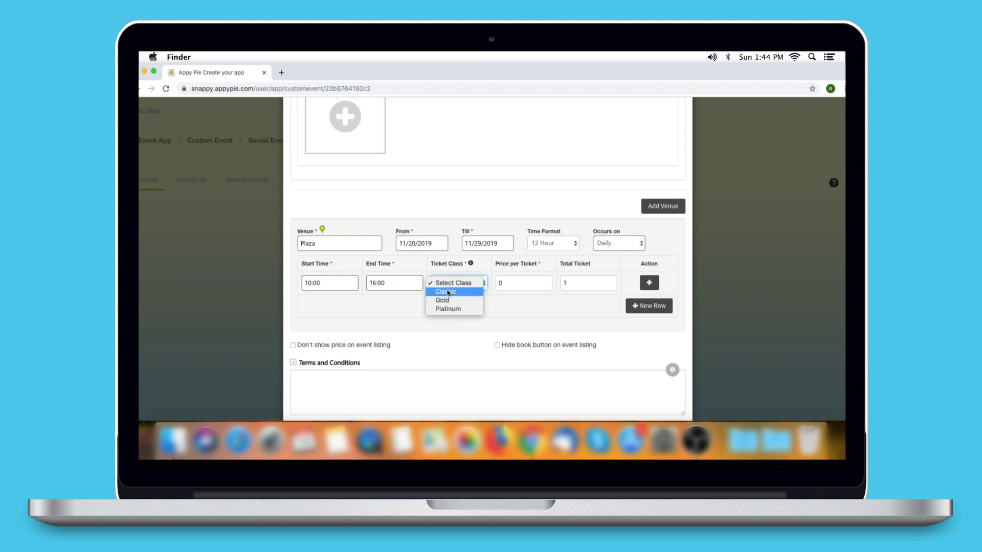
pyautogui.click(446, 291)
pyautogui.click(525, 286)
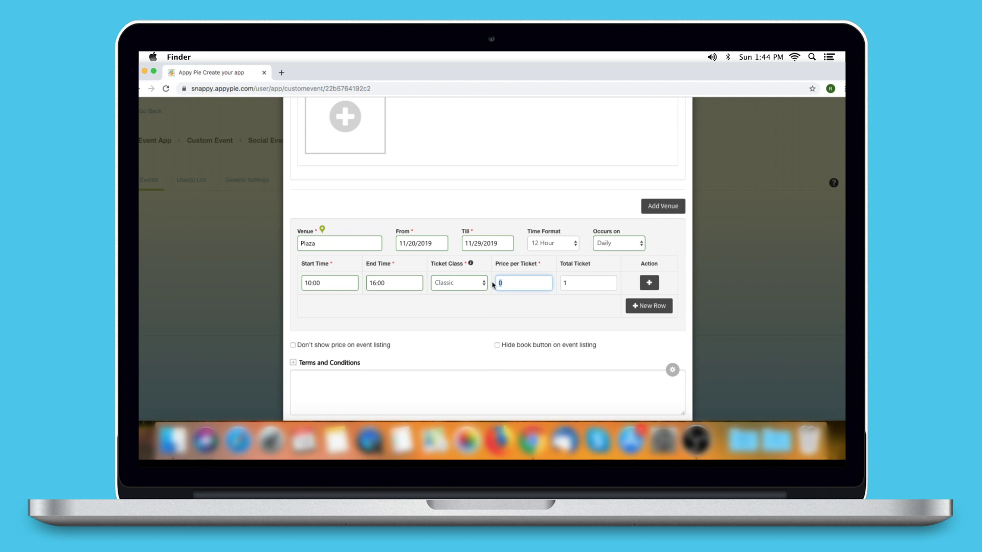
pyautogui.write('100')
pyautogui.click(572, 280)
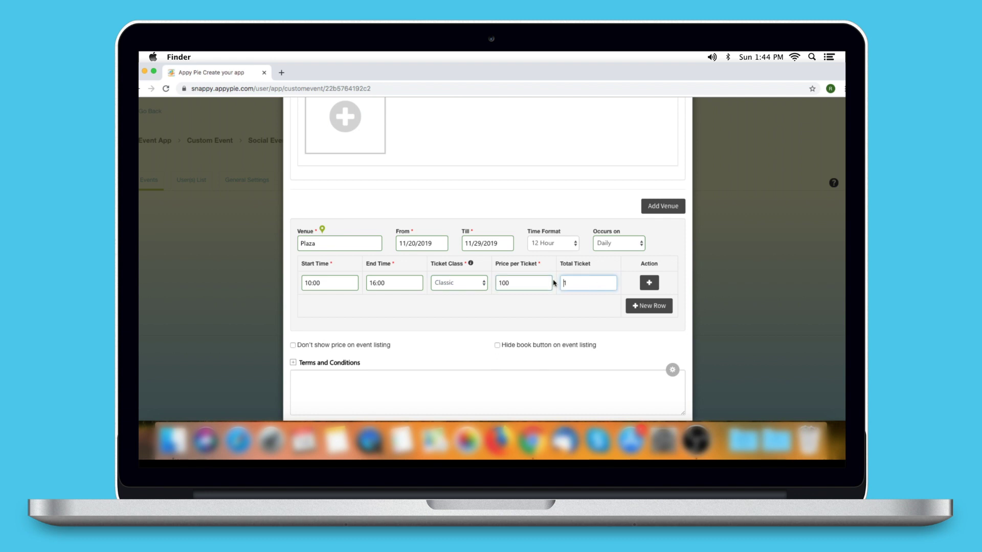
pyautogui.write('20')
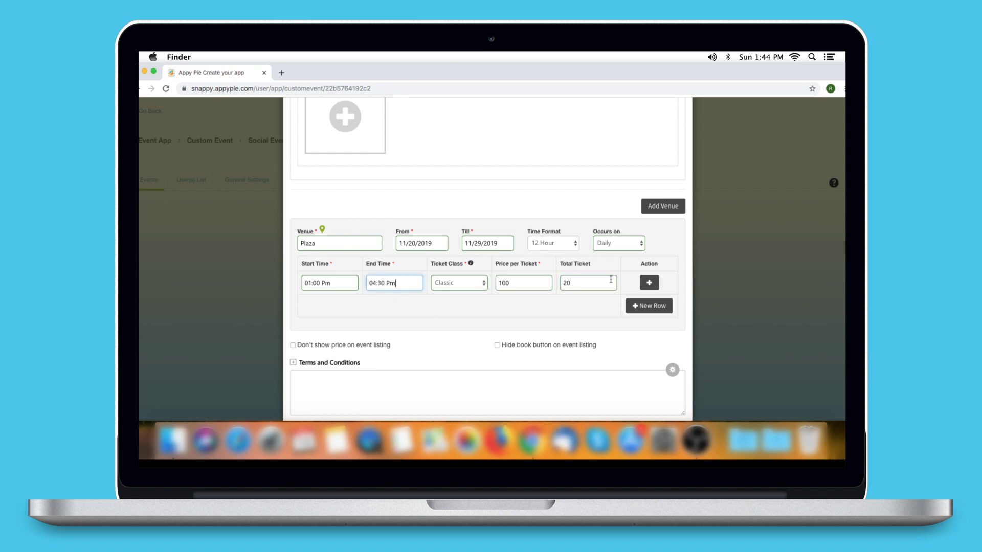
# Add a second ticket row to the event's time slot and delete that row again.
pyautogui.click(648, 282)
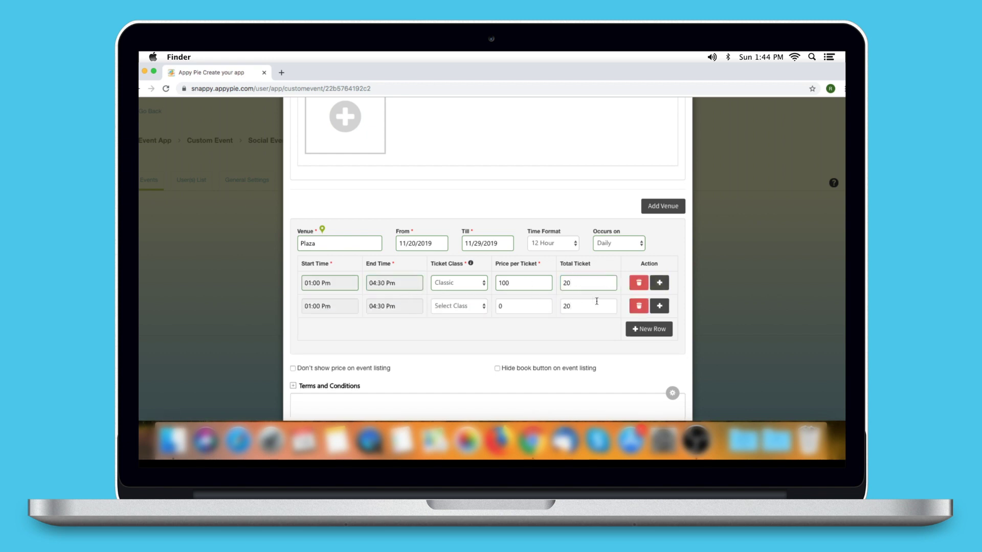
pyautogui.click(638, 307)
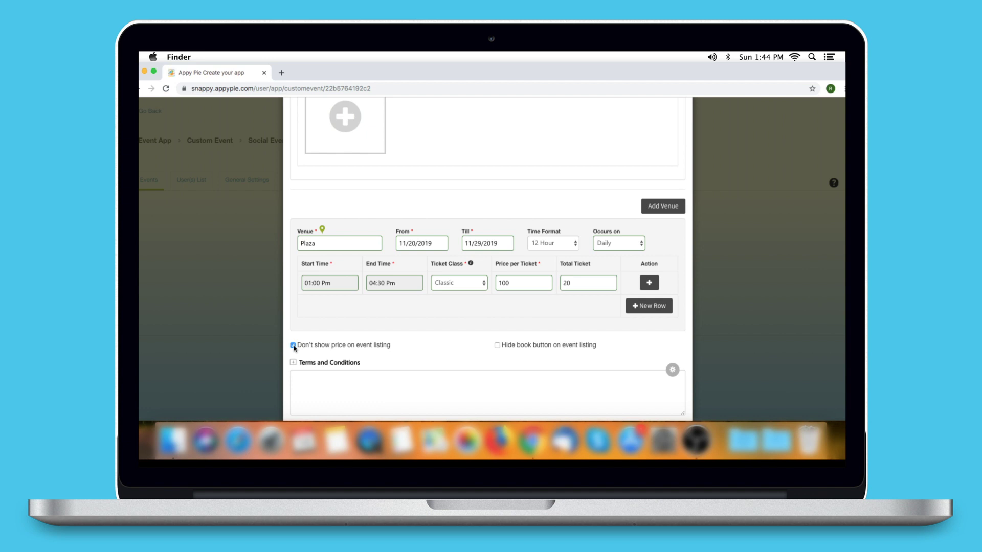
# Hide the book button on the event listing, enter the terms "Terms and Conditions of the Event." and save the event.
pyautogui.click(497, 346)
pyautogui.scroll(-2, 422, 384)
pyautogui.click(408, 350)
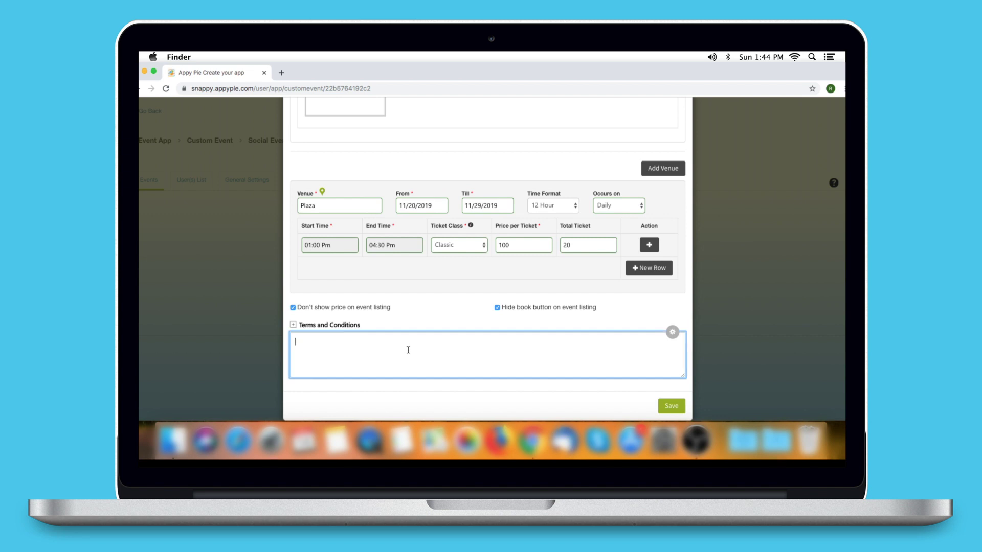
pyautogui.write('Terms and Conditions of the Event.')
pyautogui.click(670, 411)
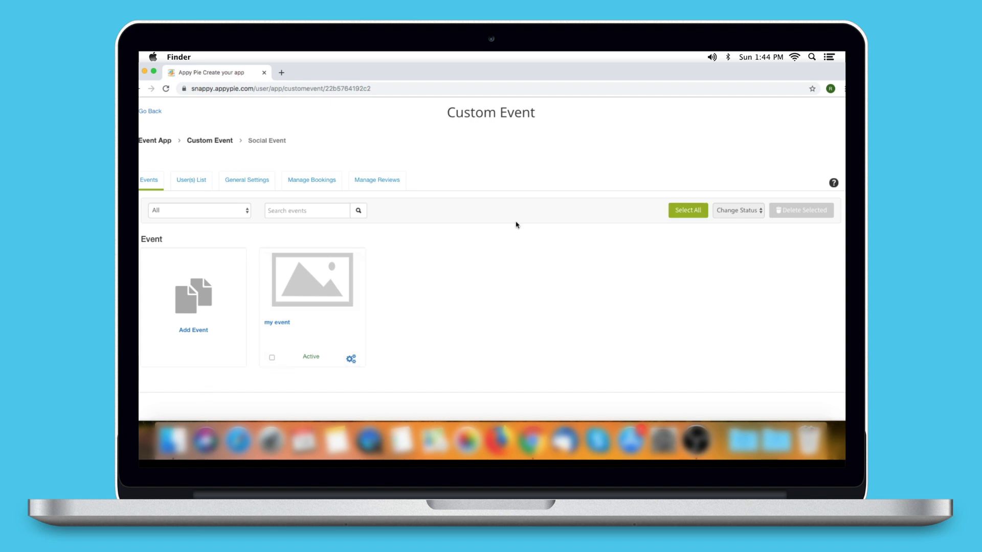
pyautogui.click(178, 212)
pyautogui.click(178, 213)
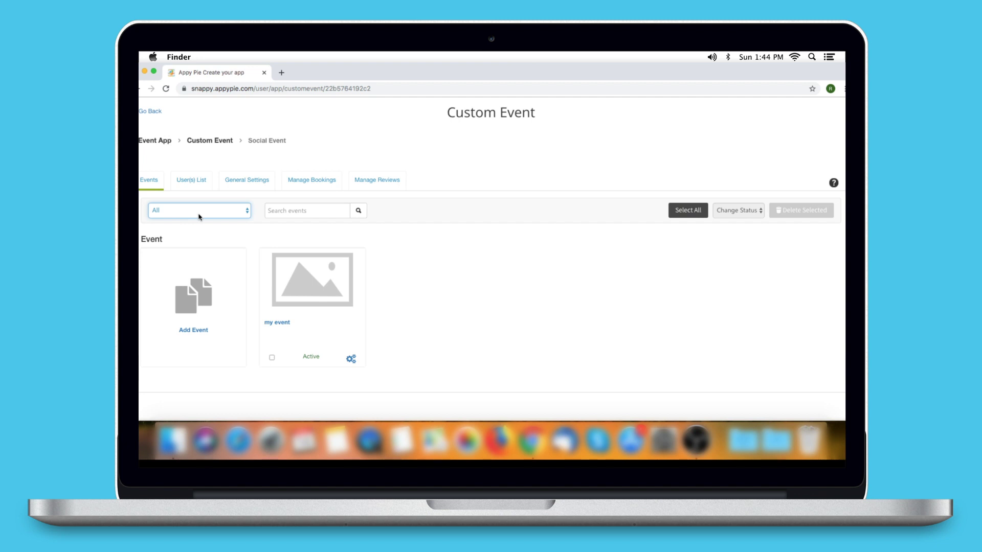
pyautogui.click(199, 215)
pyautogui.click(303, 209)
pyautogui.click(302, 210)
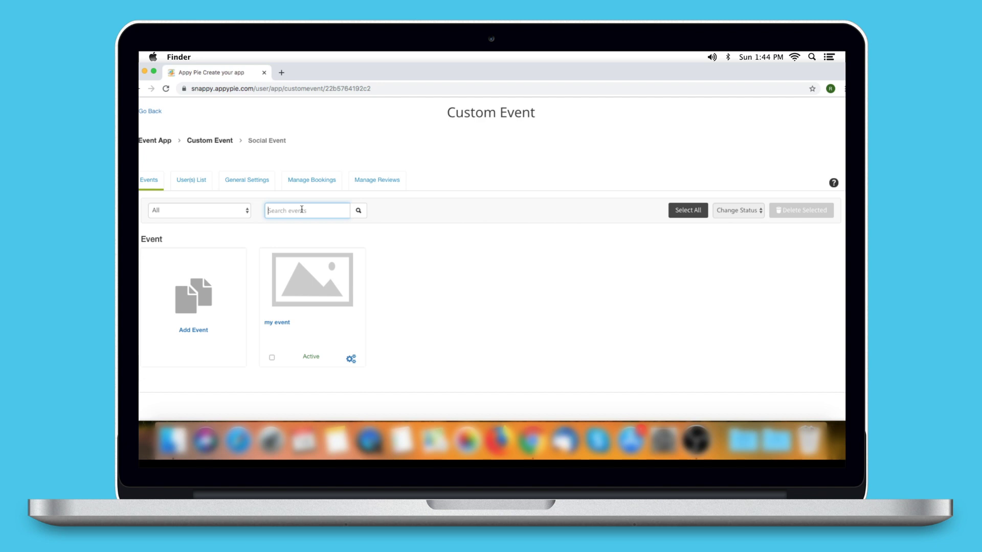
# Select all events in the Social Event category, set their status to Active and deselect them.
pyautogui.click(688, 215)
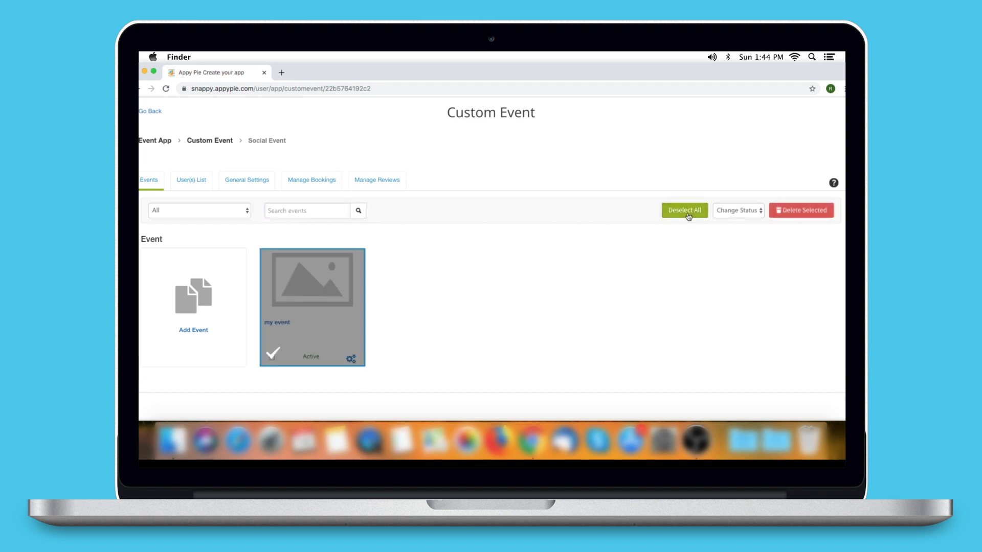
pyautogui.click(687, 216)
pyautogui.click(696, 216)
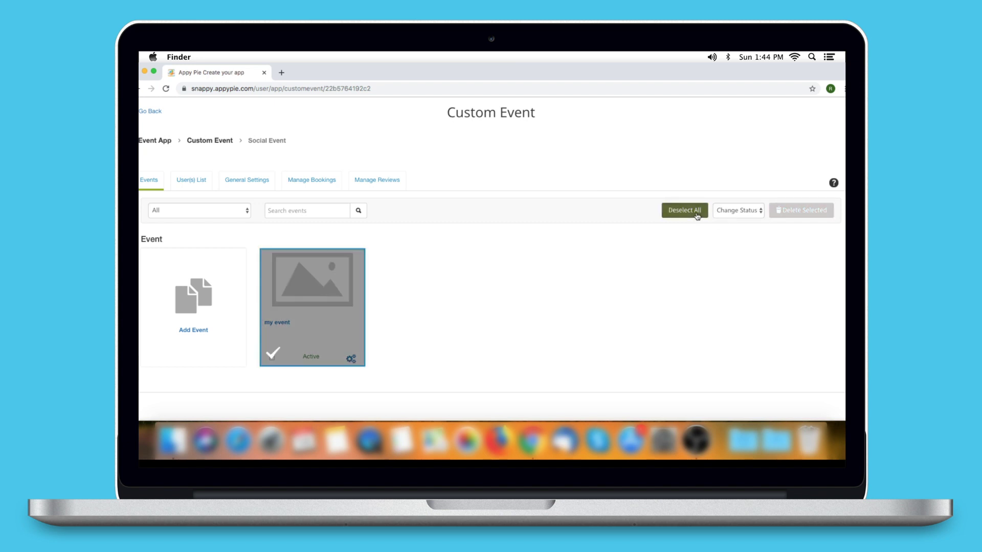
pyautogui.click(732, 210)
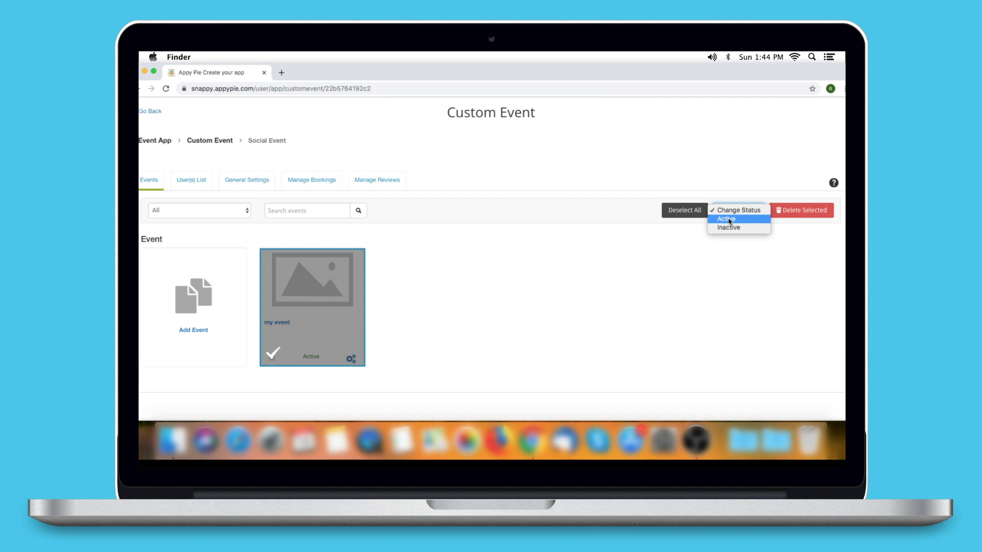
pyautogui.click(729, 220)
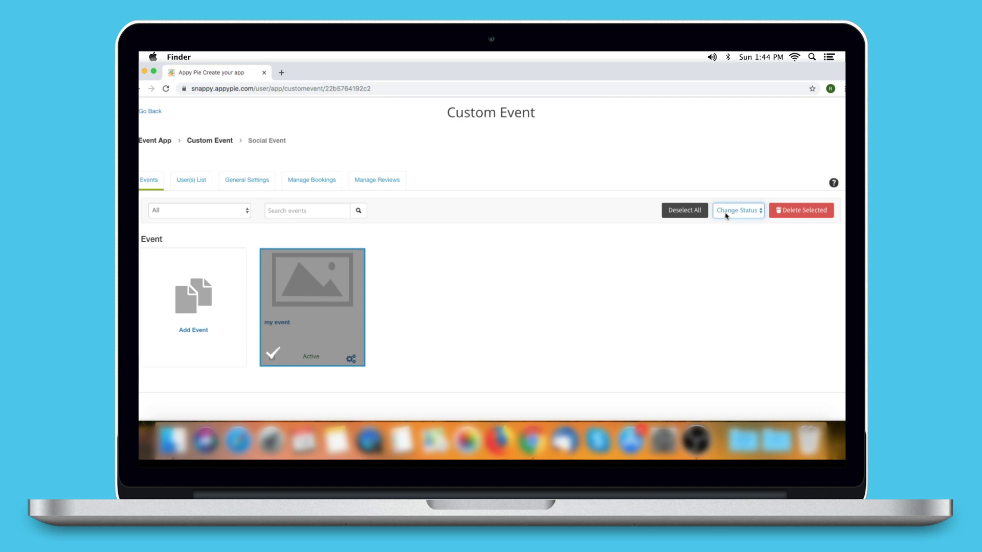
pyautogui.click(673, 212)
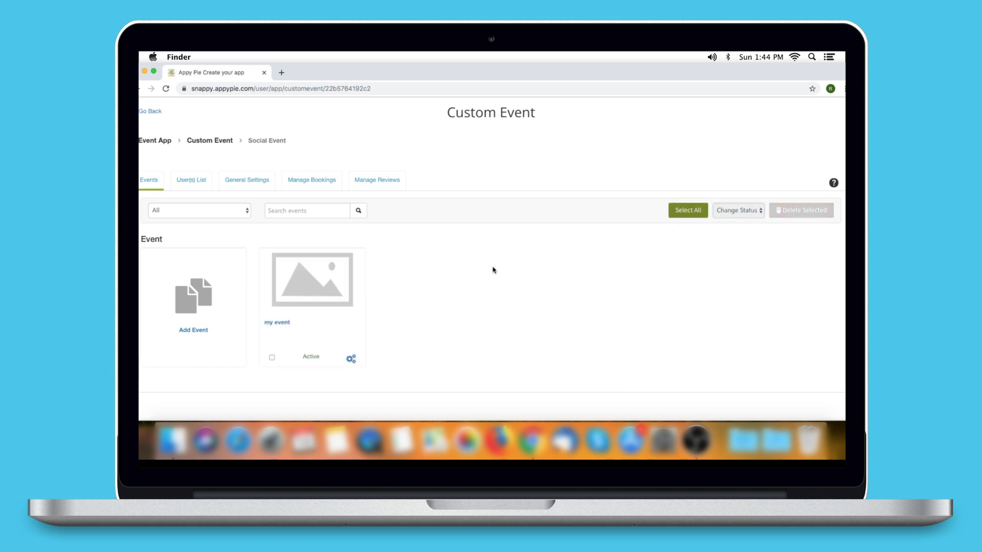
# In the list of user-posted events, fill in the search criteria with "my event", from 11/14/2019 to 11/20/2019.
pyautogui.click(184, 179)
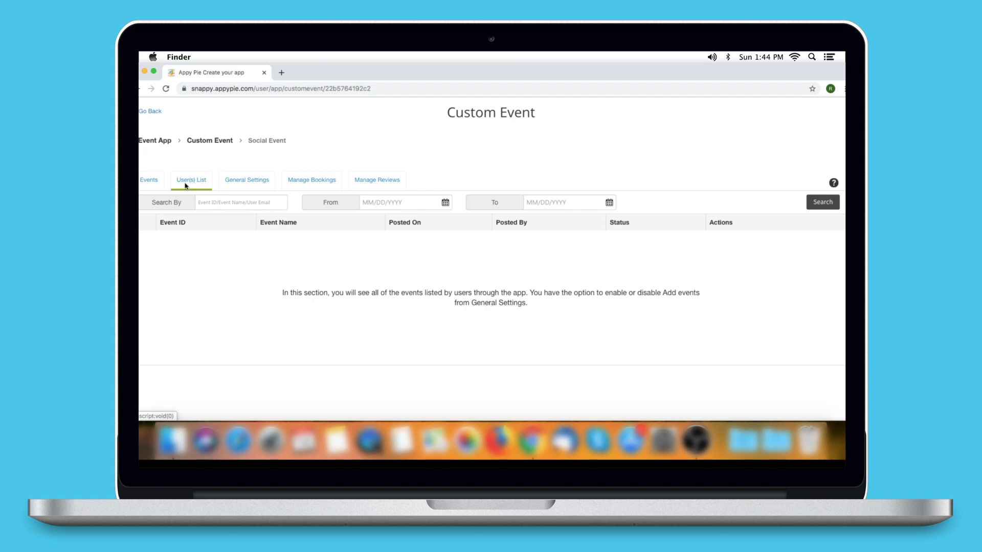
pyautogui.click(203, 221)
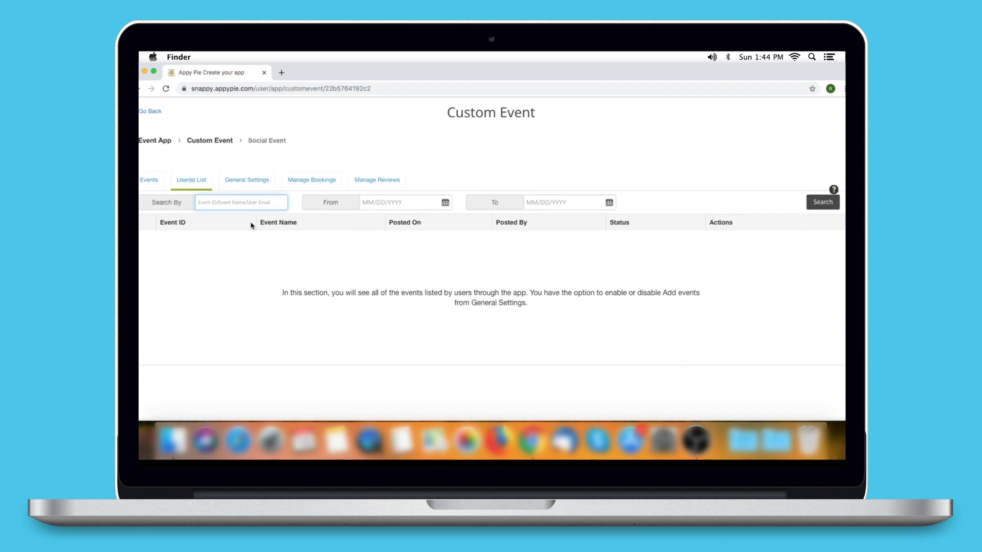
pyautogui.write('my event')
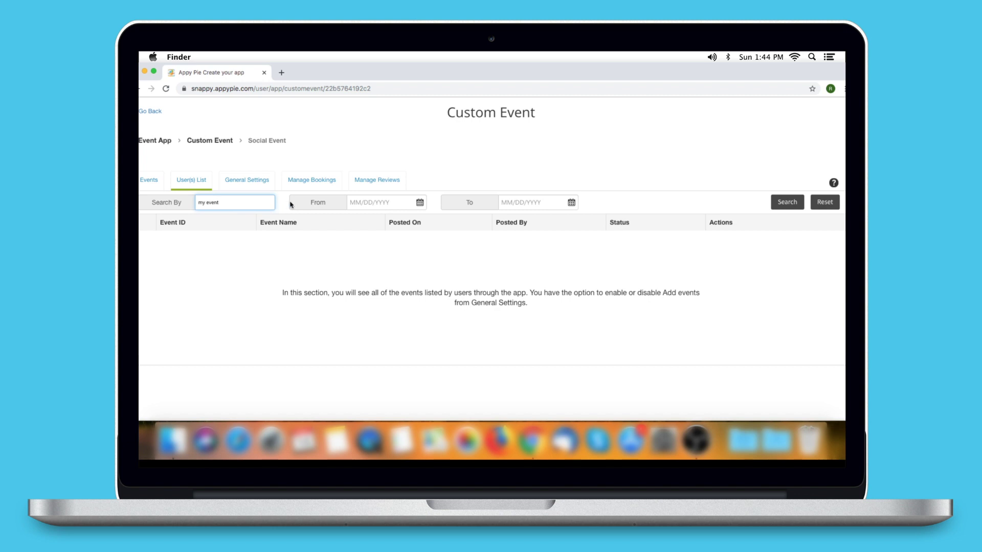
pyautogui.click(388, 202)
pyautogui.click(438, 282)
pyautogui.click(512, 202)
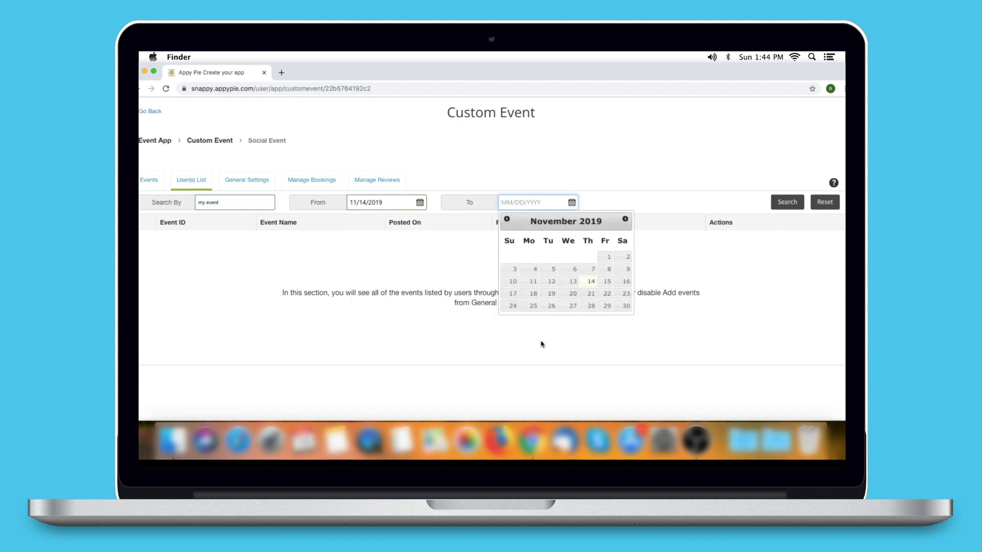
pyautogui.click(573, 294)
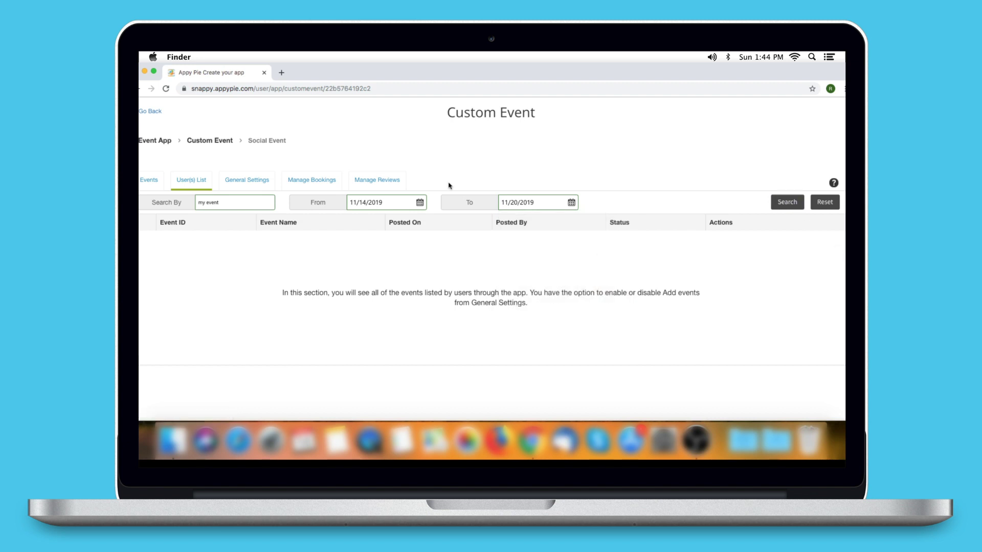
# Open the general configuration settings and save the existing e-mail address for receiving inquiries.
pyautogui.click(244, 183)
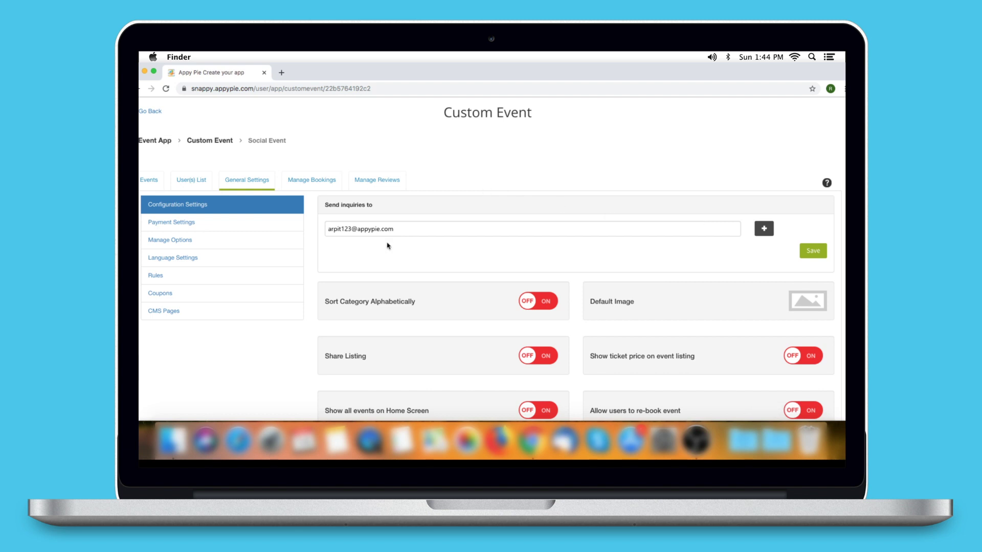
pyautogui.click(406, 227)
pyautogui.moveTo(429, 231); pyautogui.dragTo(321, 230)
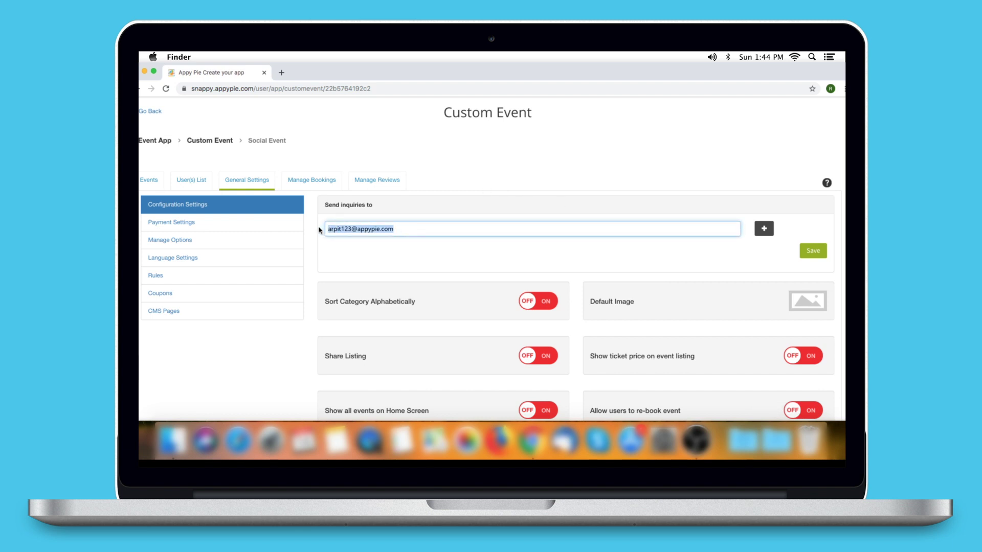
pyautogui.click(494, 311)
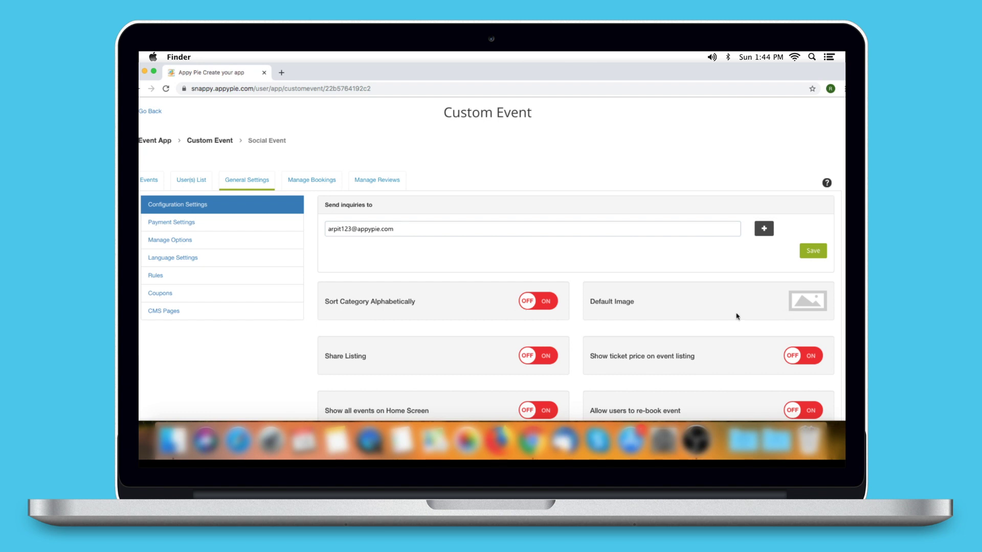
pyautogui.click(812, 250)
# Turn on Sort Category Alphabetically, Share Listing and Show ticket price on event listing.
pyautogui.click(543, 306)
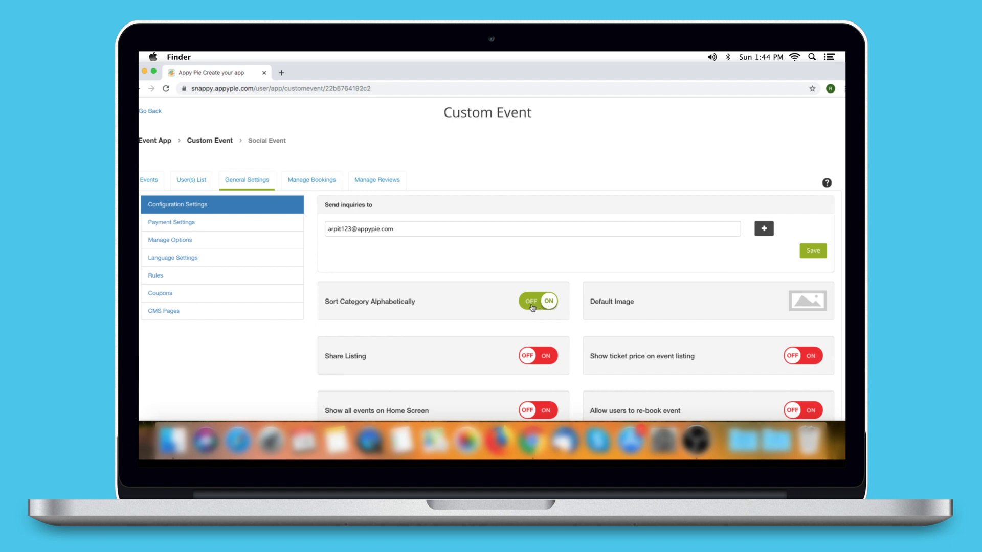
pyautogui.click(538, 356)
pyautogui.click(802, 356)
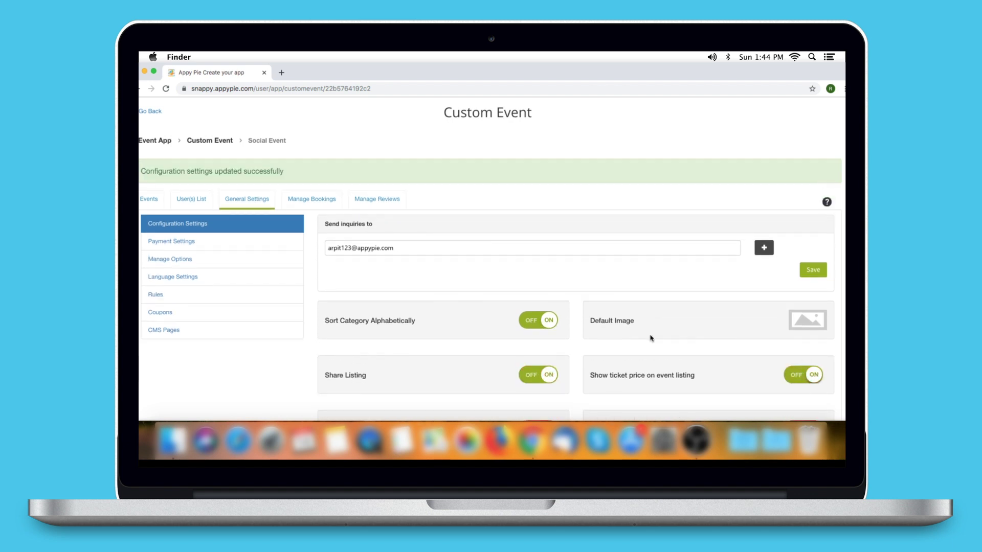
pyautogui.scroll(-5, 571, 289)
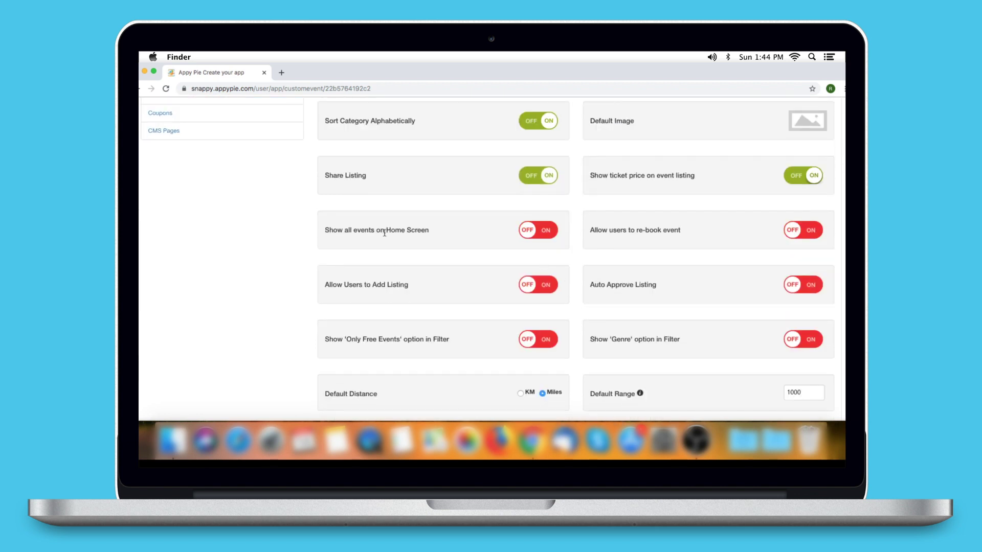
pyautogui.scroll(5, 384, 232)
# In the payment settings, keep the currency at US (USD), enable Pay at Counter and save.
pyautogui.click(176, 242)
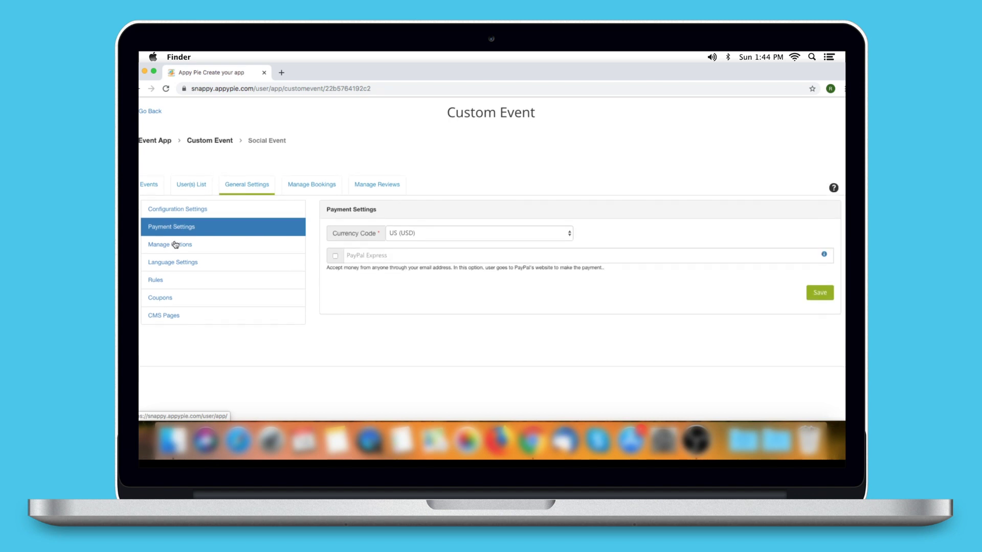
pyautogui.click(433, 228)
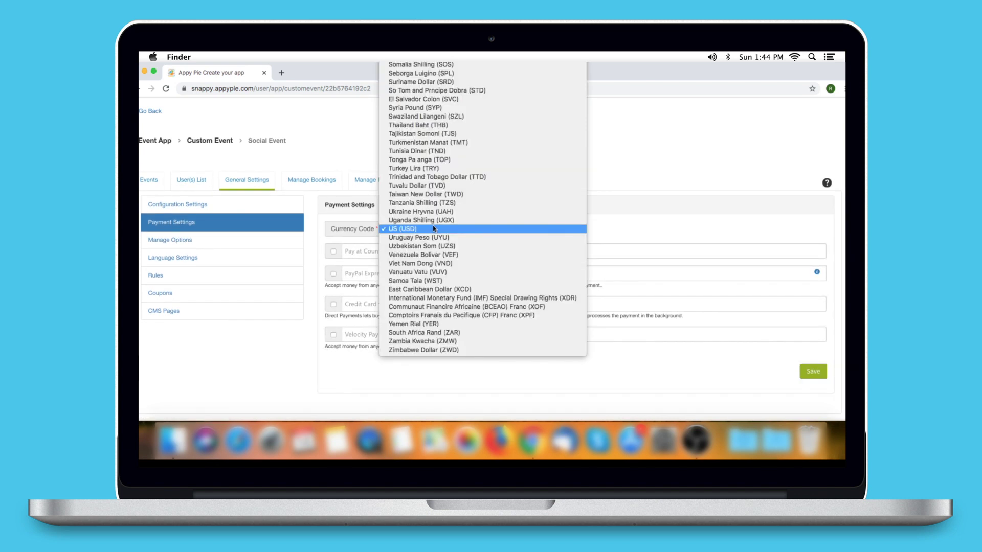
pyautogui.click(433, 228)
pyautogui.click(333, 251)
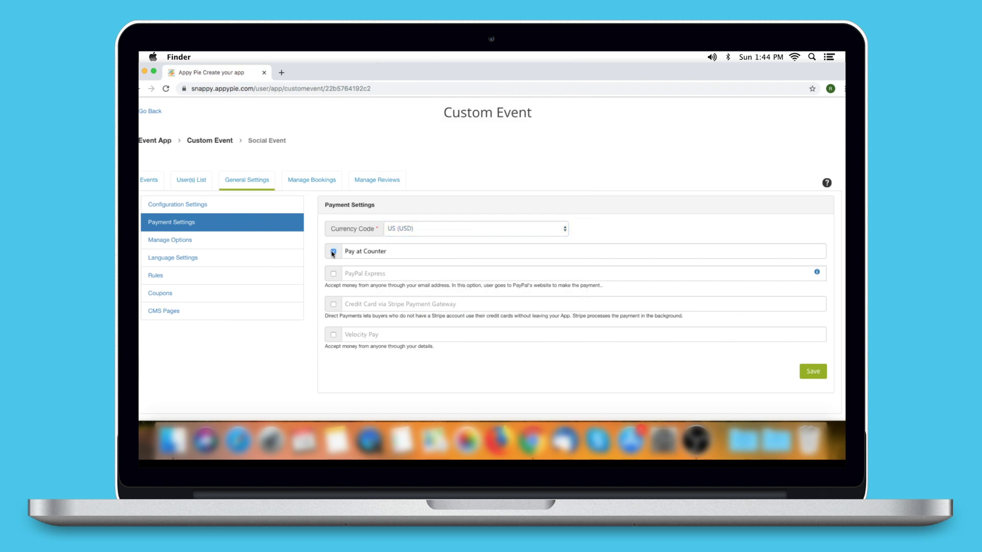
pyautogui.click(812, 370)
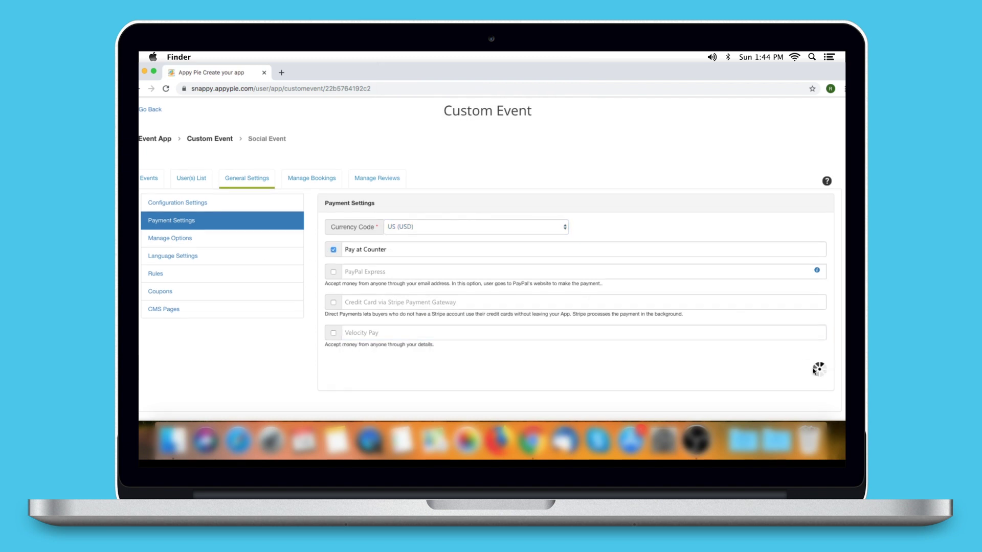
# Review the genre and ticket class options and save the ticket classes Classic, Gold and Platinum.
pyautogui.click(177, 237)
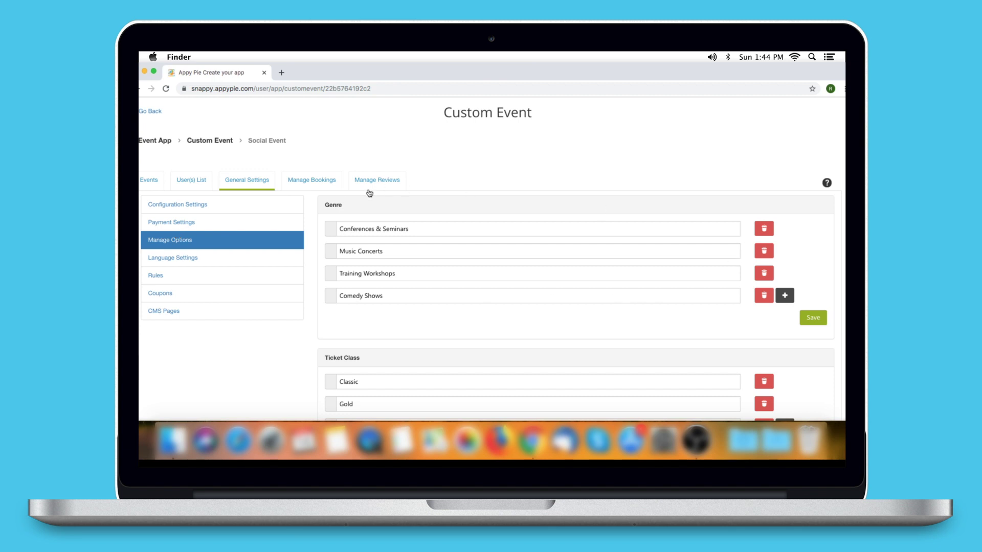
pyautogui.scroll(-2, 445, 231)
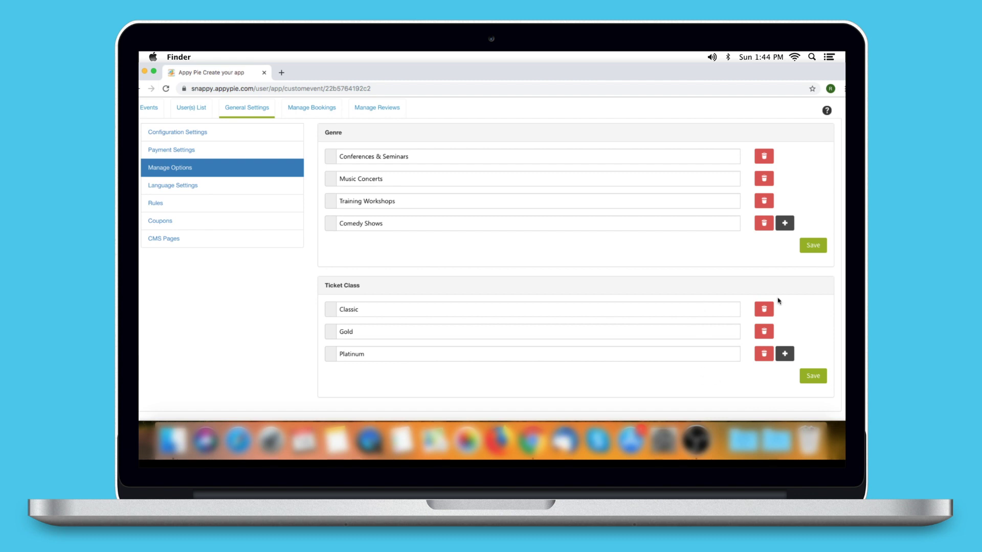
pyautogui.click(813, 376)
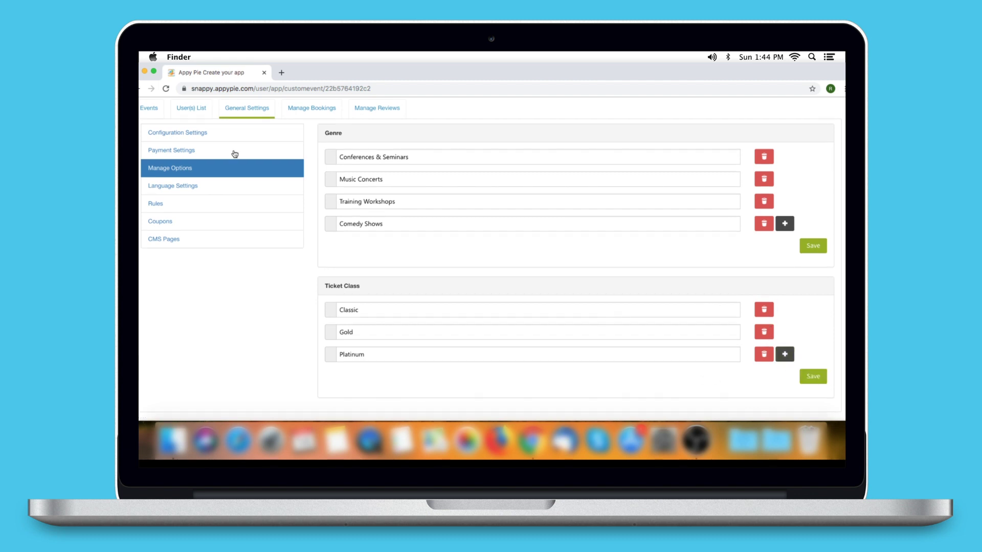
# Go through the text fields in the language settings and save them with their default wording.
pyautogui.click(232, 185)
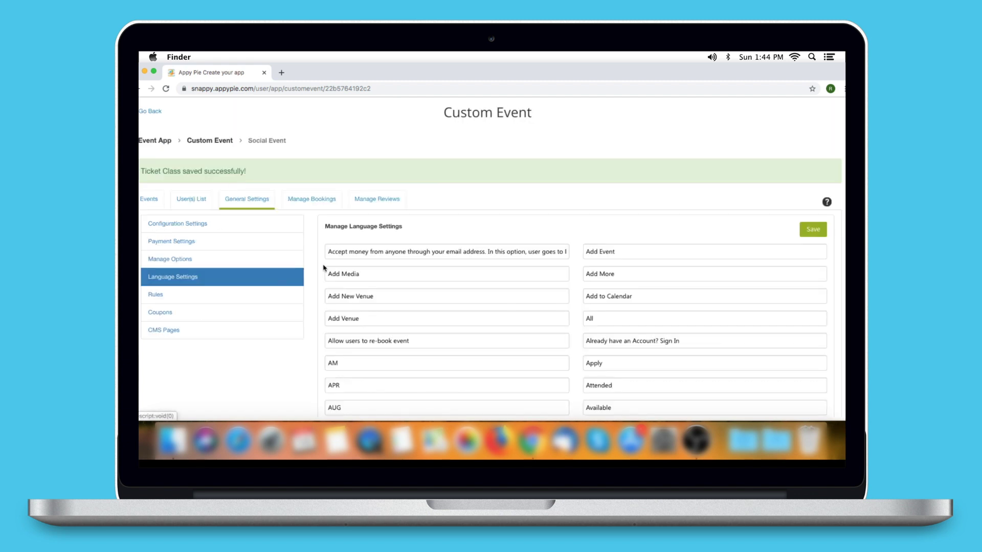
pyautogui.click(450, 253)
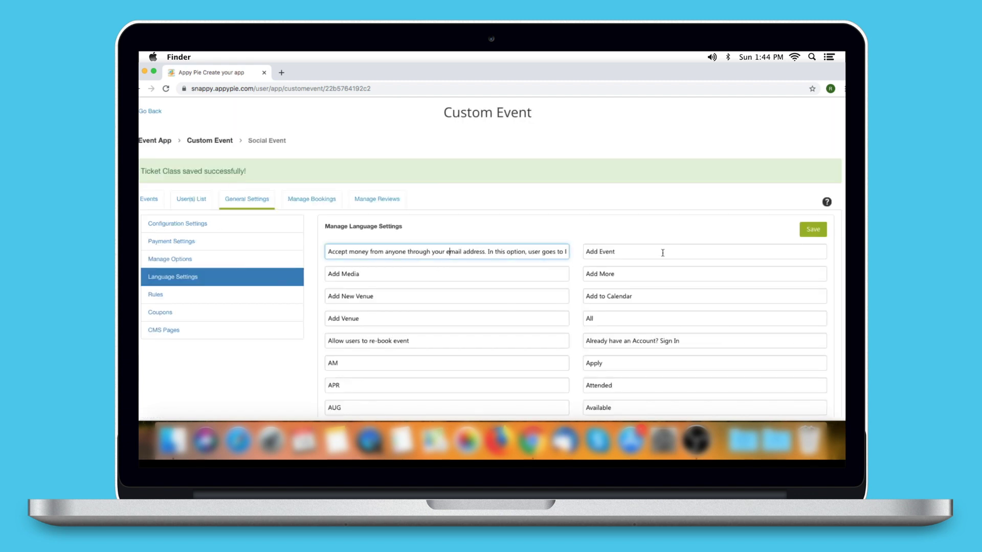
pyautogui.click(480, 256)
pyautogui.click(478, 302)
pyautogui.click(476, 321)
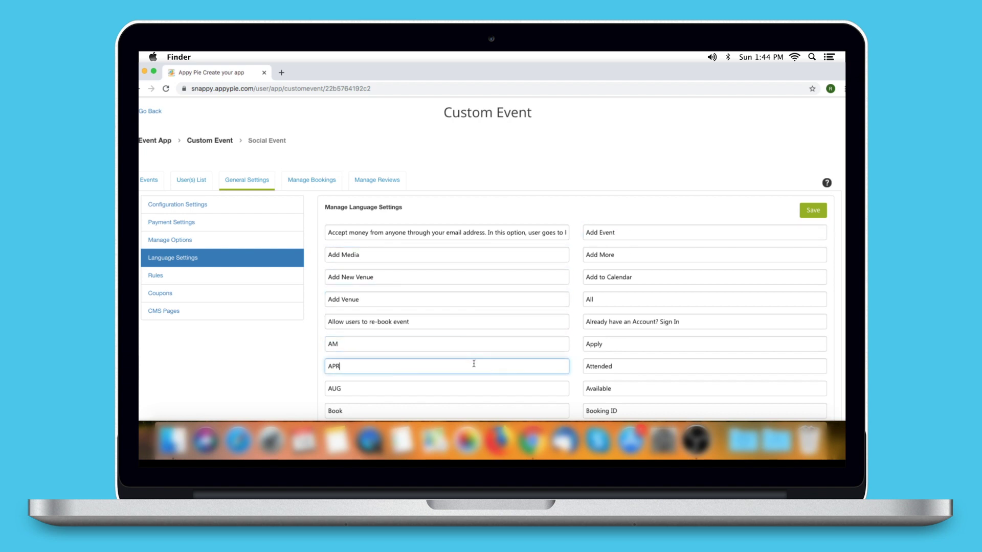
pyautogui.click(806, 211)
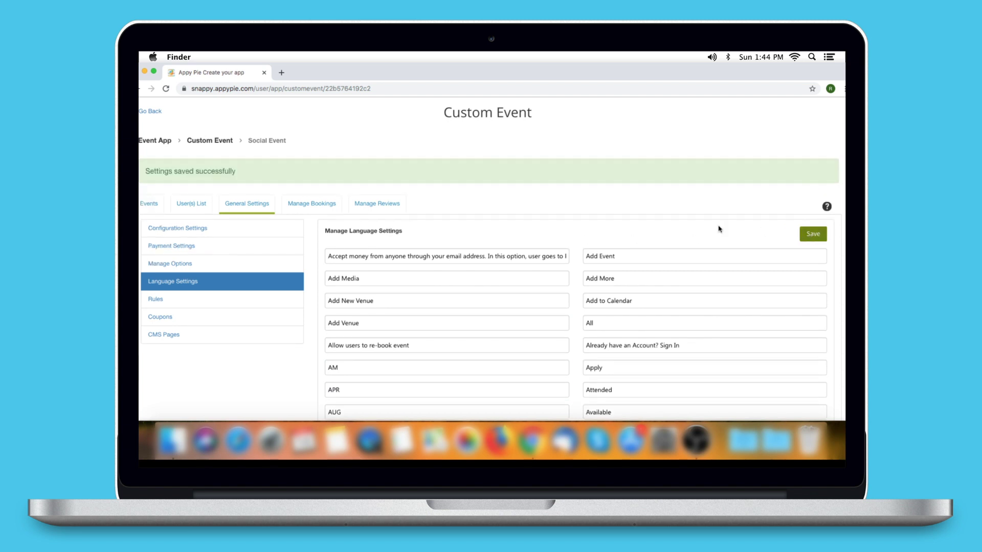
# Open the Rules settings and view the Tax and Misc. Tax sections.
pyautogui.click(185, 258)
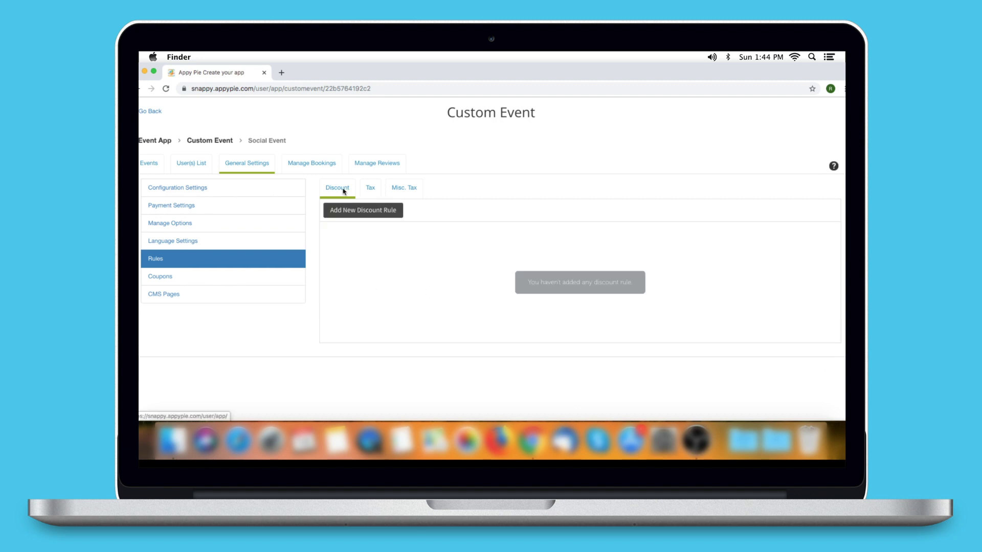
pyautogui.click(370, 192)
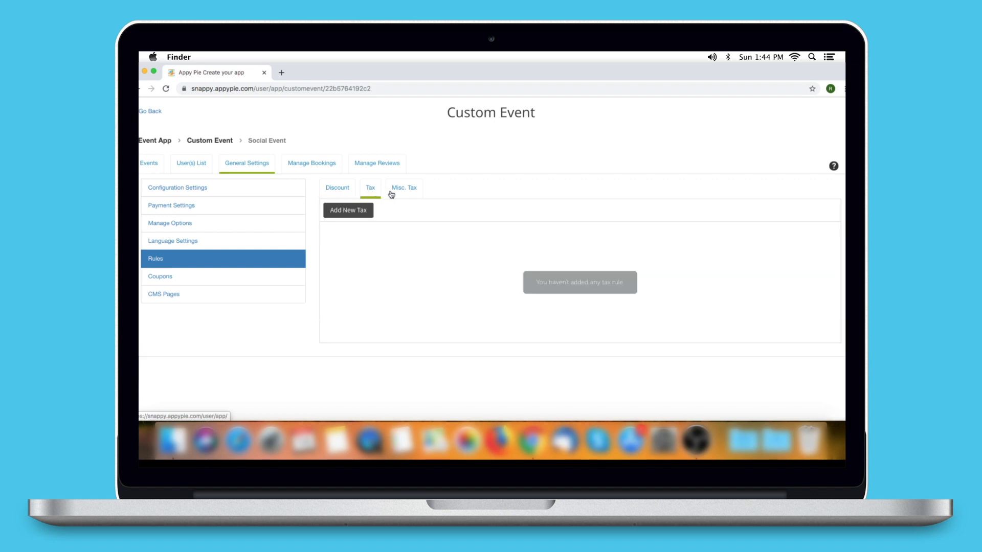
pyautogui.click(393, 192)
# Add and save a discount rule for total amounts >= 500 with a discount of 20 at the Percentage rate.
pyautogui.click(337, 192)
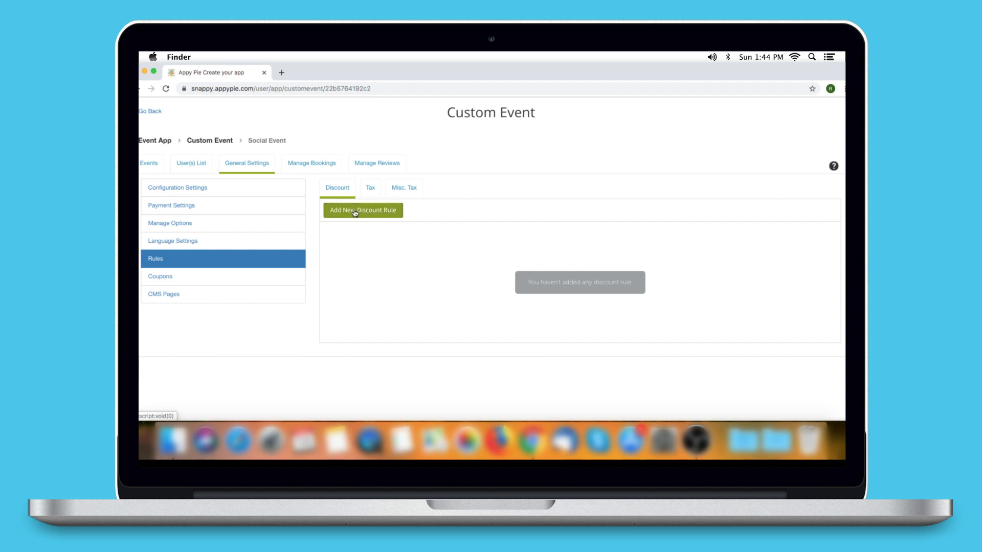
pyautogui.click(355, 212)
pyautogui.click(491, 219)
pyautogui.write('500')
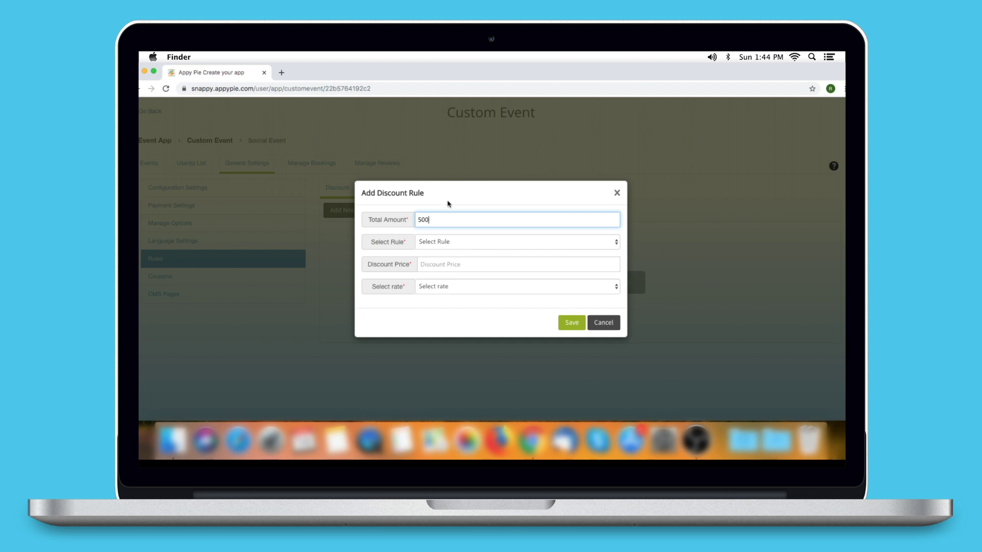
pyautogui.click(461, 245)
pyautogui.click(436, 254)
pyautogui.click(438, 264)
pyautogui.write('20')
pyautogui.click(445, 287)
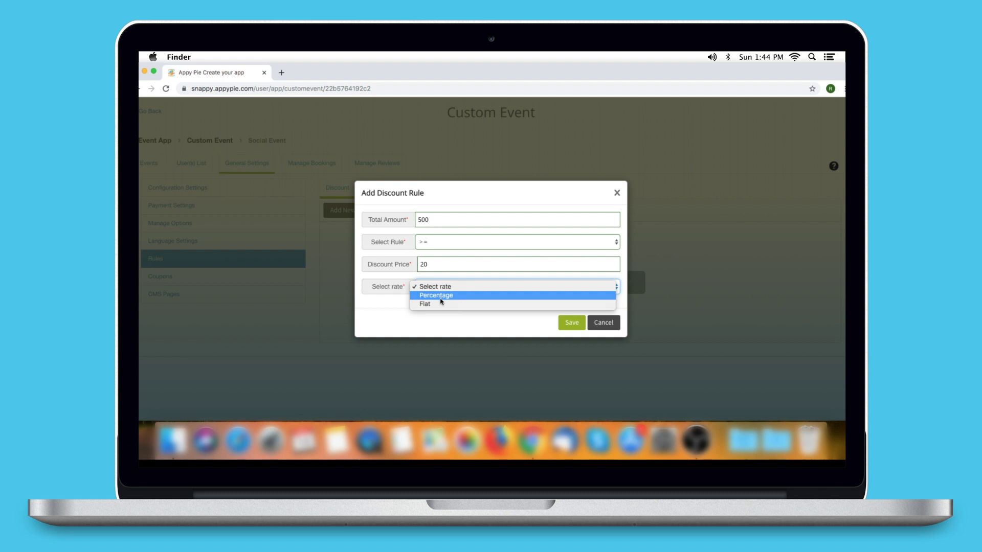
pyautogui.click(441, 295)
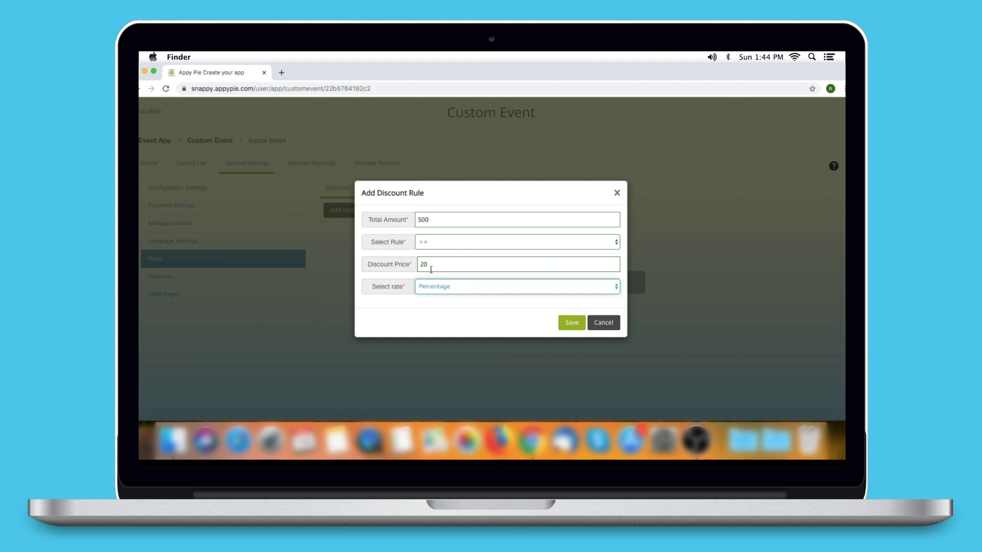
pyautogui.click(570, 323)
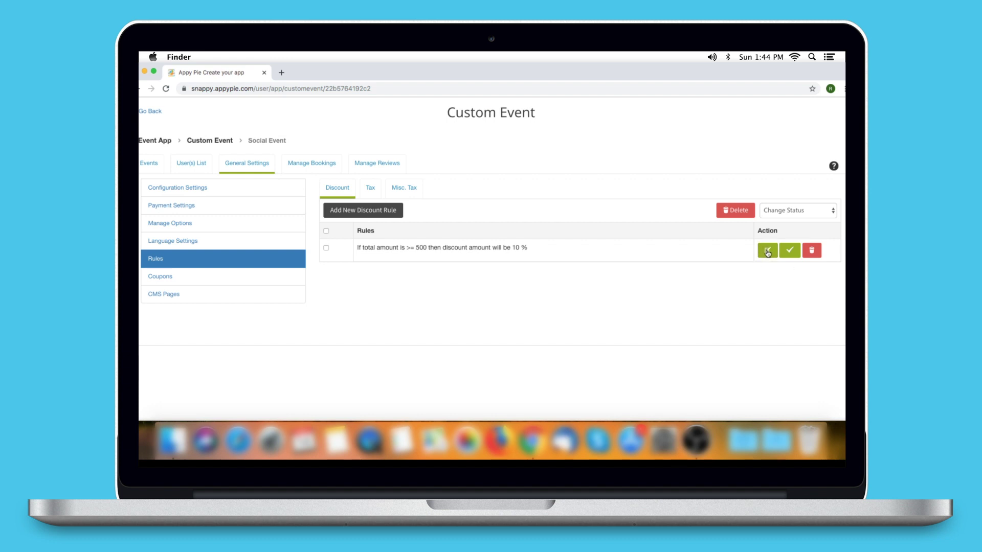
# Open the discount rule for editing and save it, and look at its status and delete actions without confirming either.
pyautogui.click(767, 252)
pyautogui.click(568, 322)
pyautogui.click(789, 250)
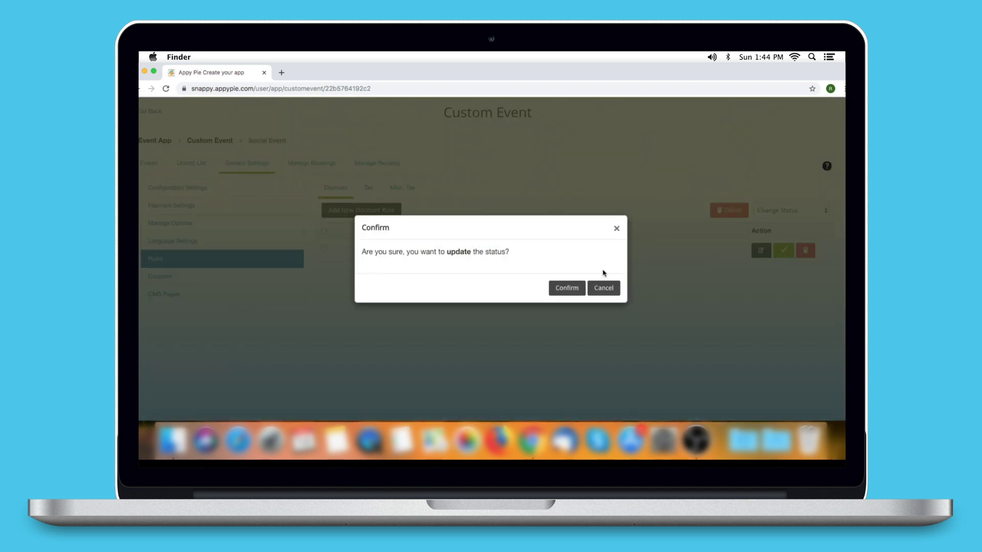
pyautogui.click(617, 231)
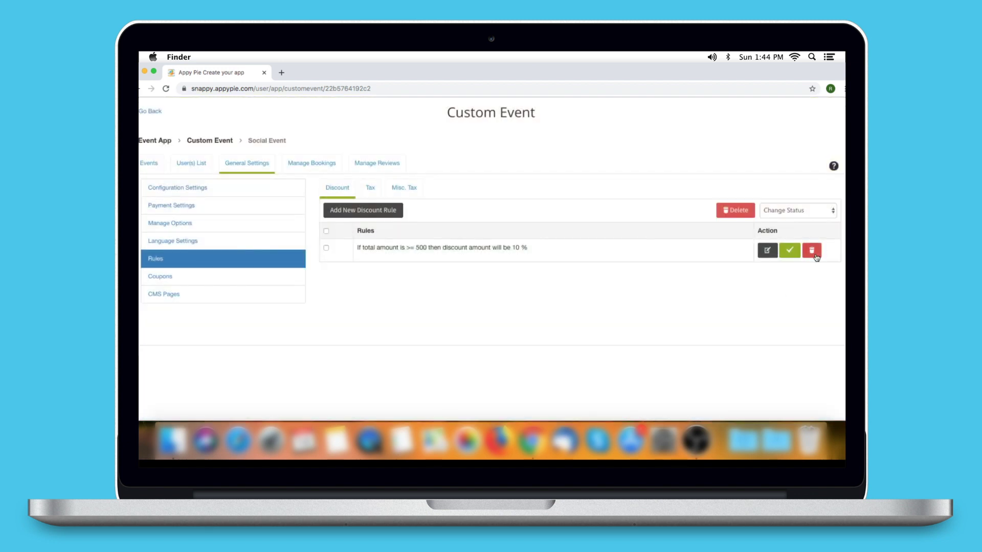
pyautogui.click(806, 250)
pyautogui.click(599, 289)
# Add a tax rule of 5 % for total amounts >= 1000 and a misc. tax of 50 Flat.
pyautogui.click(371, 190)
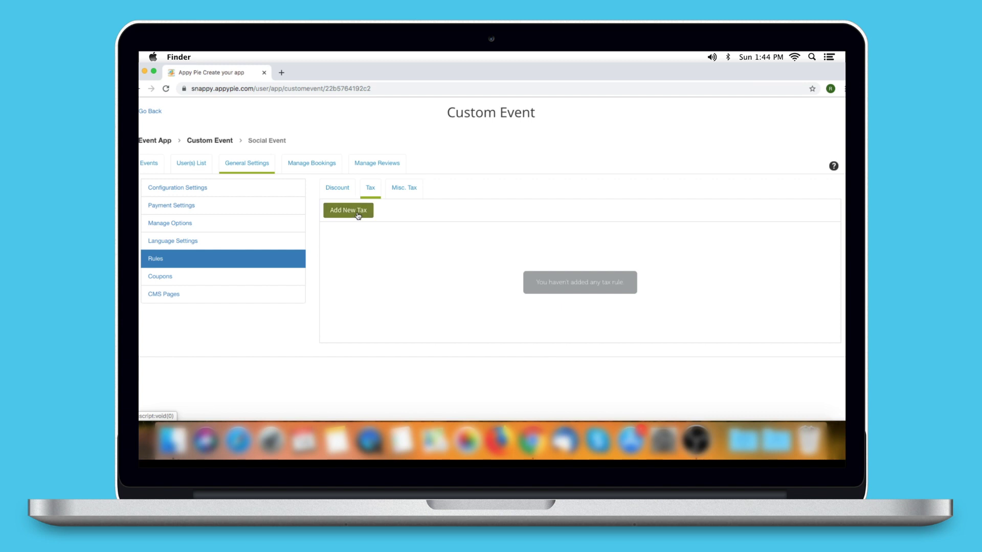
pyautogui.click(358, 213)
pyautogui.click(369, 190)
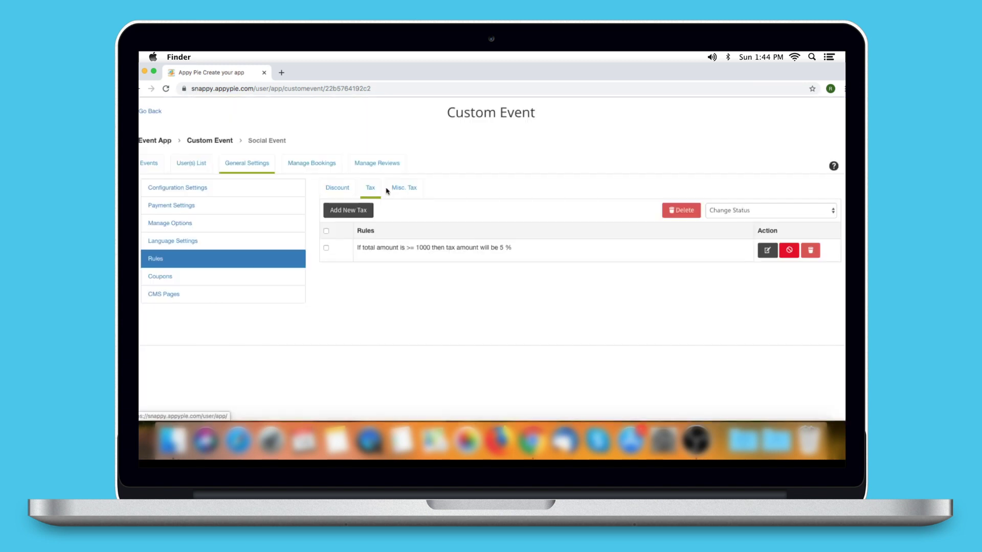
pyautogui.click(407, 190)
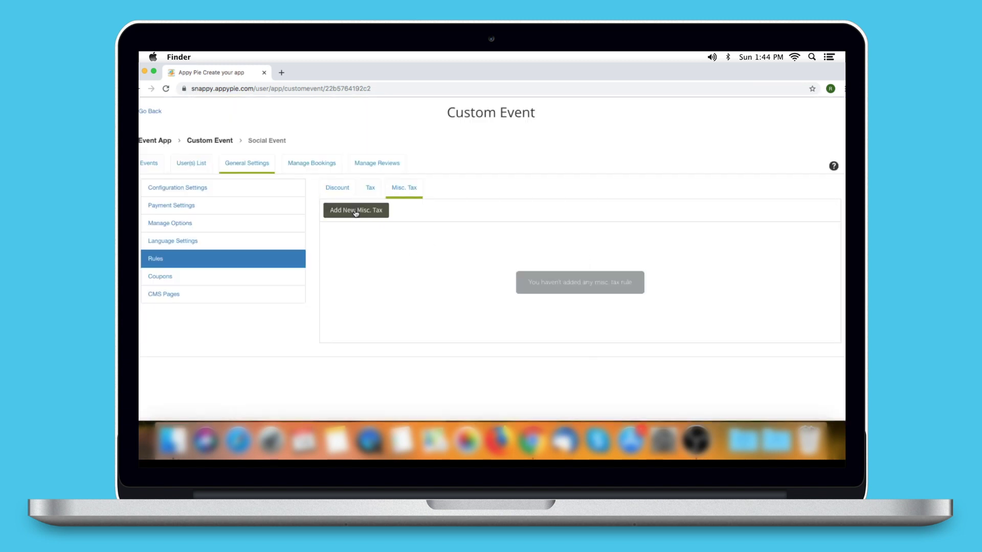
pyautogui.click(355, 212)
pyautogui.click(327, 196)
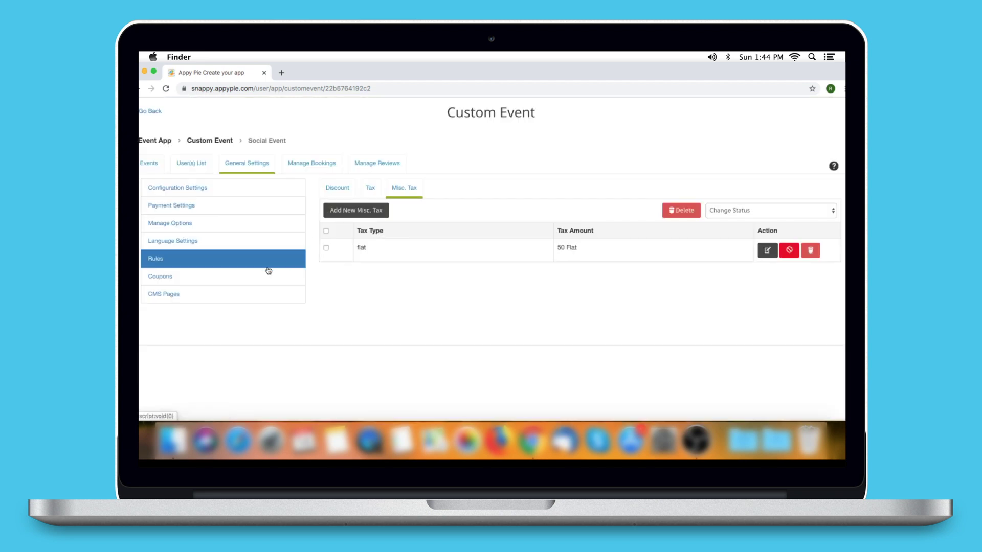
# Open the Coupons settings and look at the option for adding a new coupon.
pyautogui.click(227, 282)
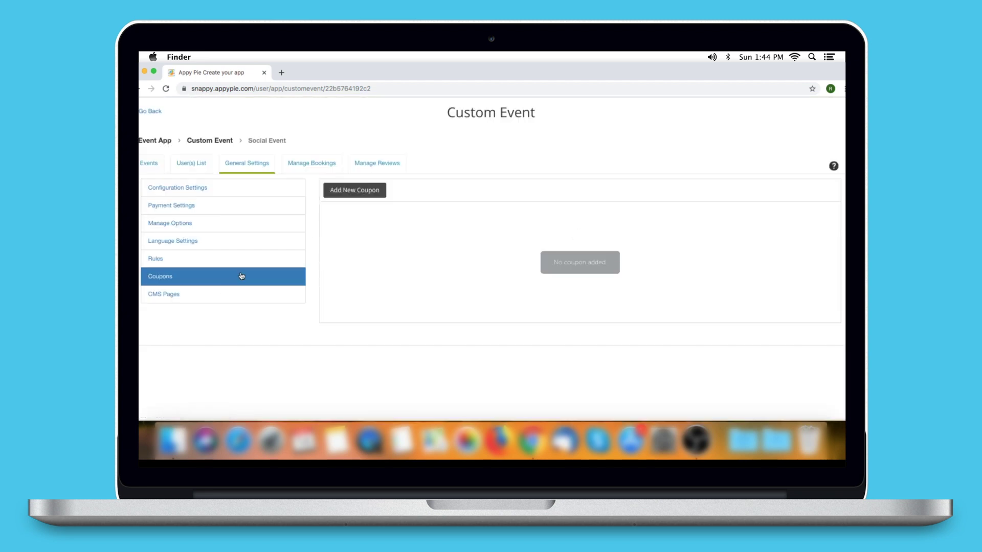
pyautogui.click(345, 197)
pyautogui.click(370, 187)
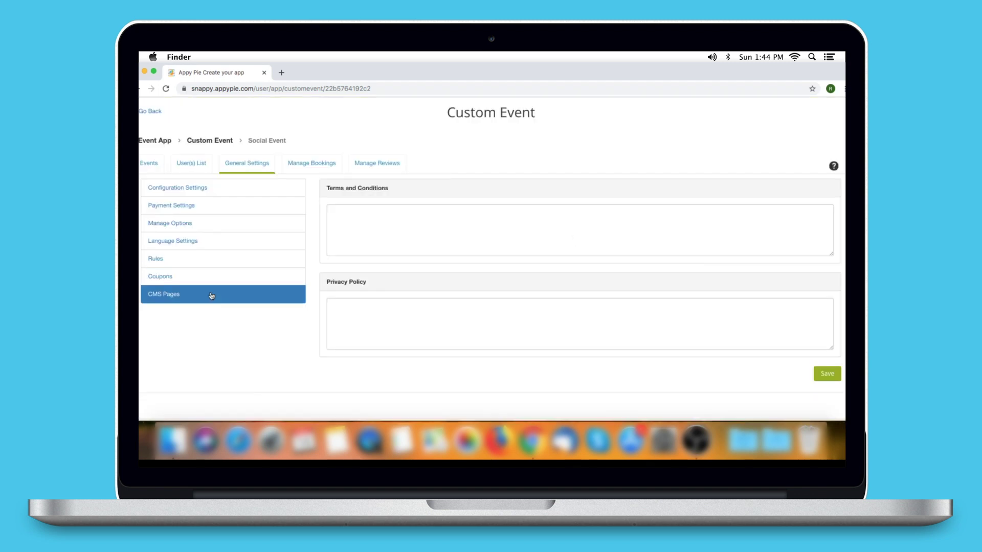
# Go through the Terms and Conditions and Privacy Policy fields of the CMS Pages and save them.
pyautogui.click(406, 221)
pyautogui.click(392, 326)
pyautogui.click(826, 377)
# Filter the bookings from 11/14/2019 to 11/27/2019 with the status Completed.
pyautogui.click(309, 164)
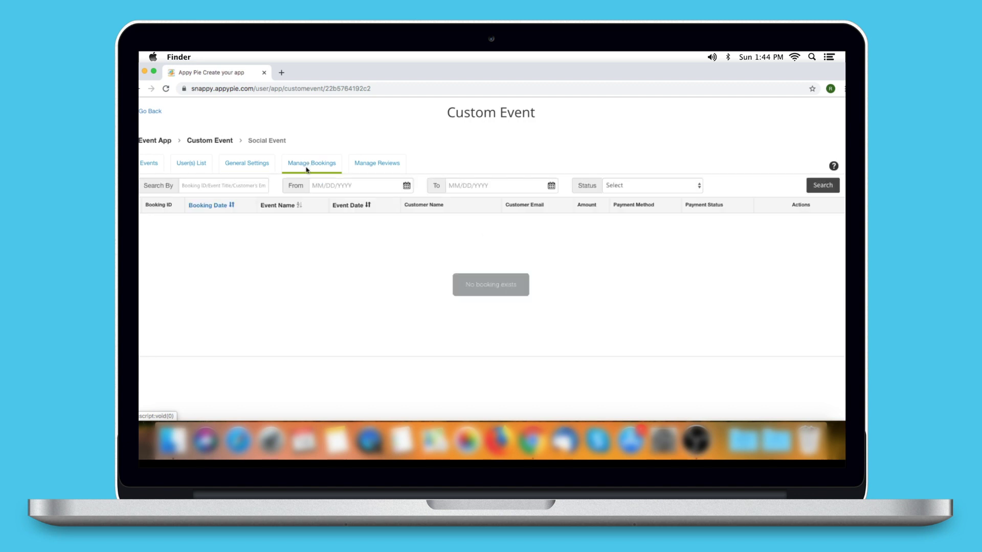
pyautogui.click(253, 185)
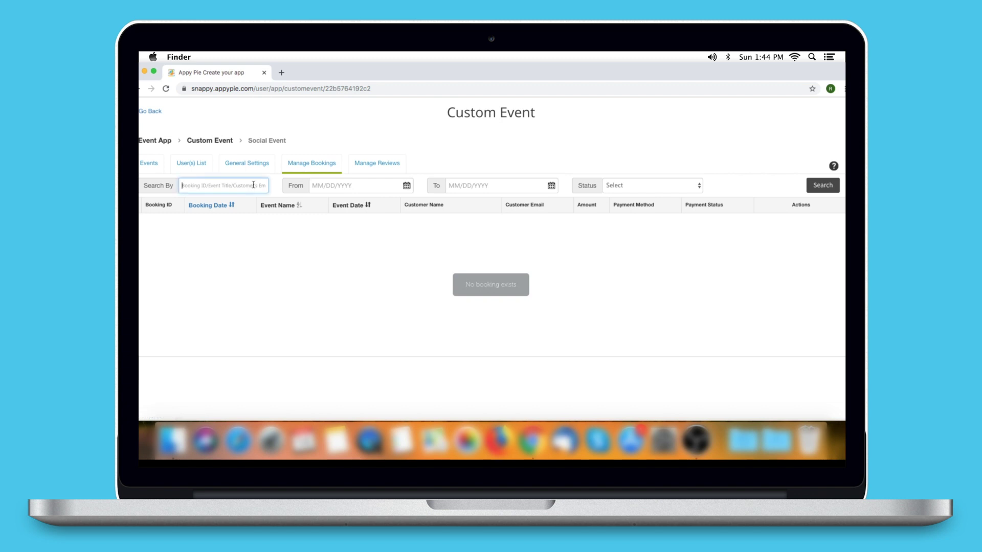
pyautogui.click(355, 186)
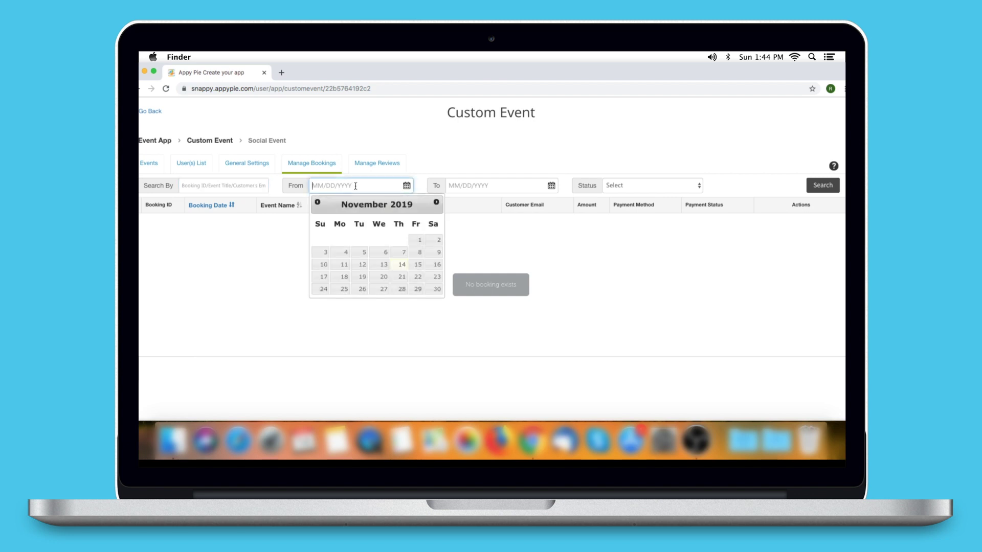
pyautogui.click(401, 264)
pyautogui.click(483, 185)
pyautogui.click(520, 289)
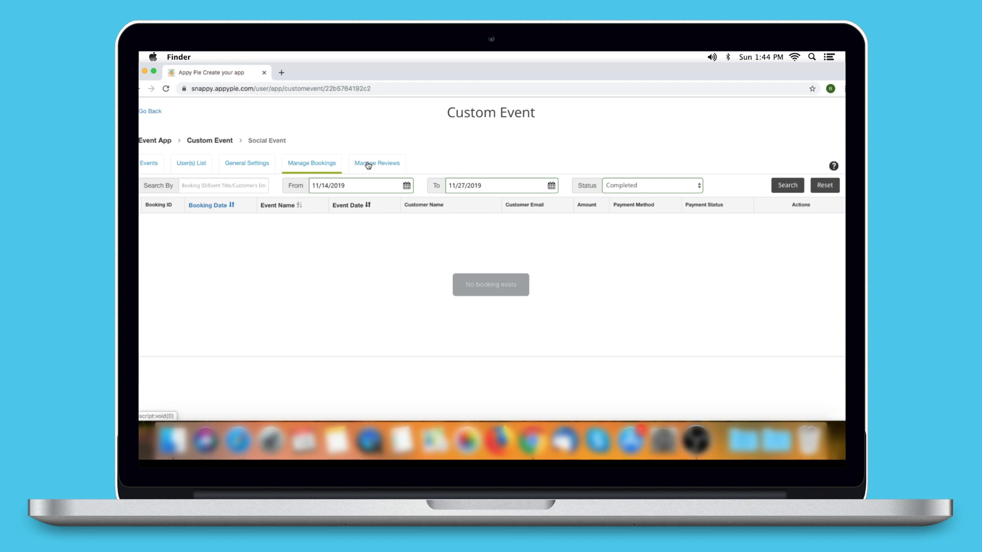
# Open the reviews management, go through the text, date and status filters, and run a review search.
pyautogui.click(367, 164)
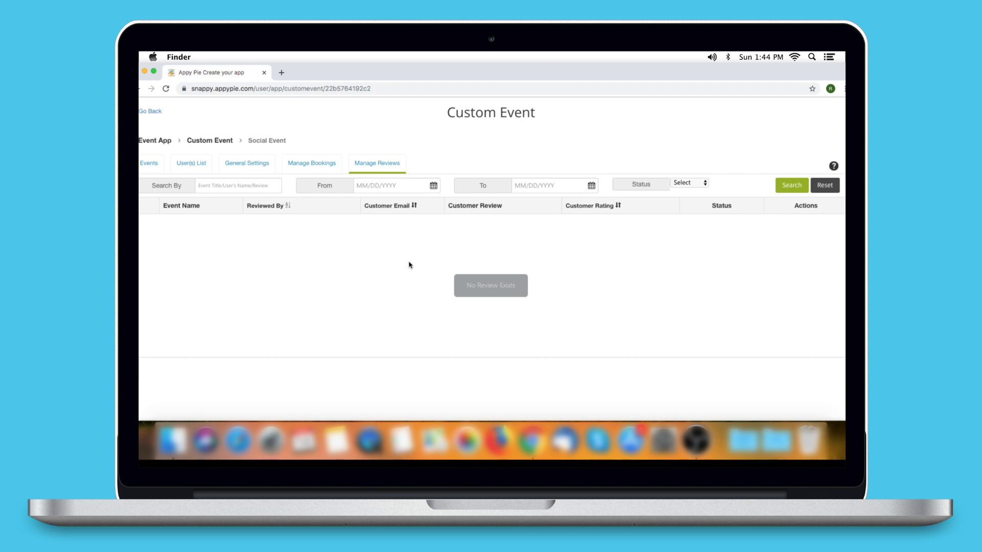
pyautogui.click(222, 185)
pyautogui.click(376, 185)
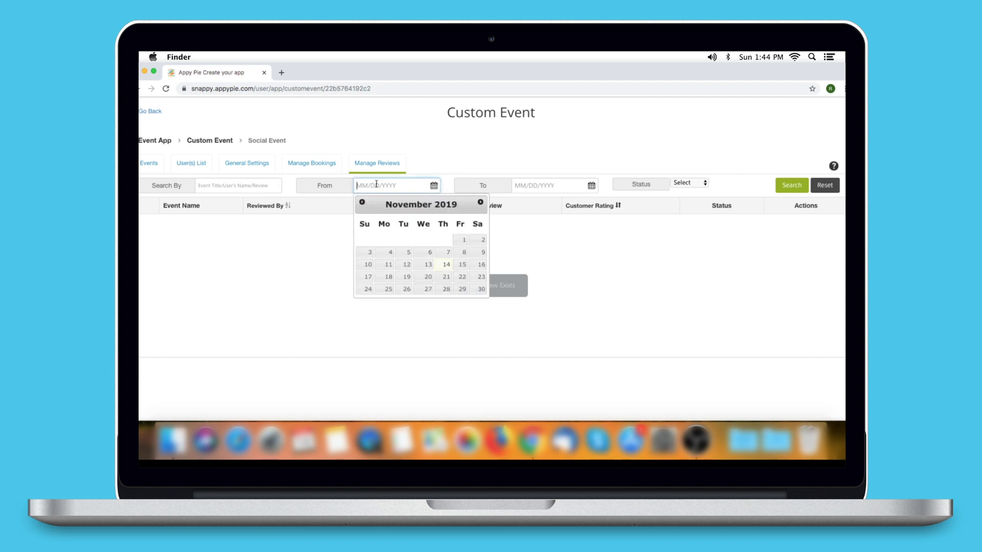
pyautogui.click(553, 189)
pyautogui.click(635, 183)
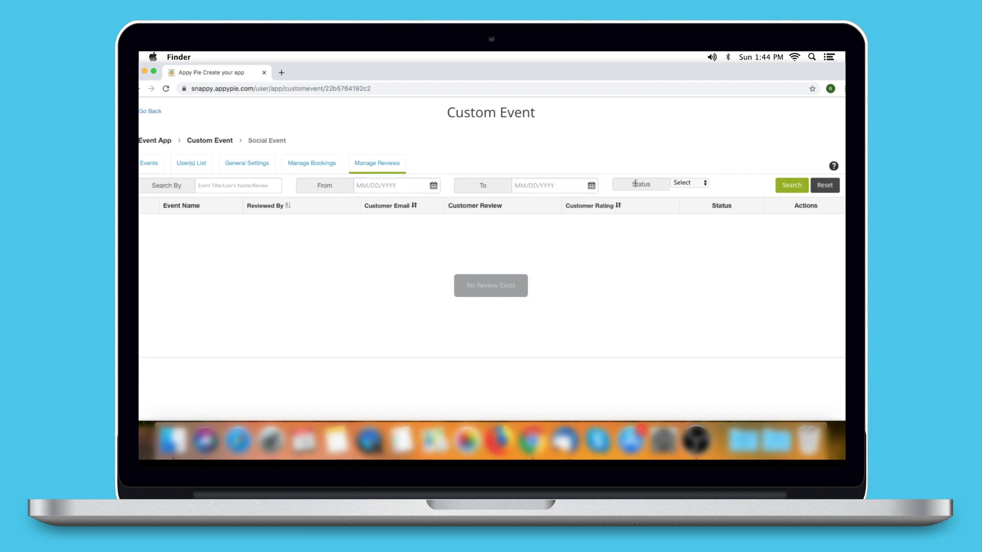
pyautogui.click(682, 184)
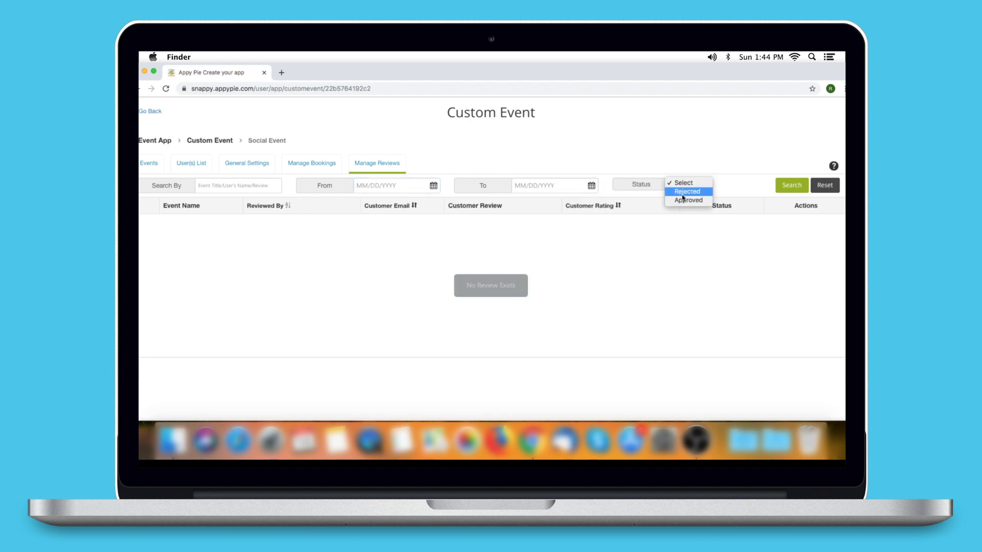
pyautogui.click(794, 190)
pyautogui.click(791, 189)
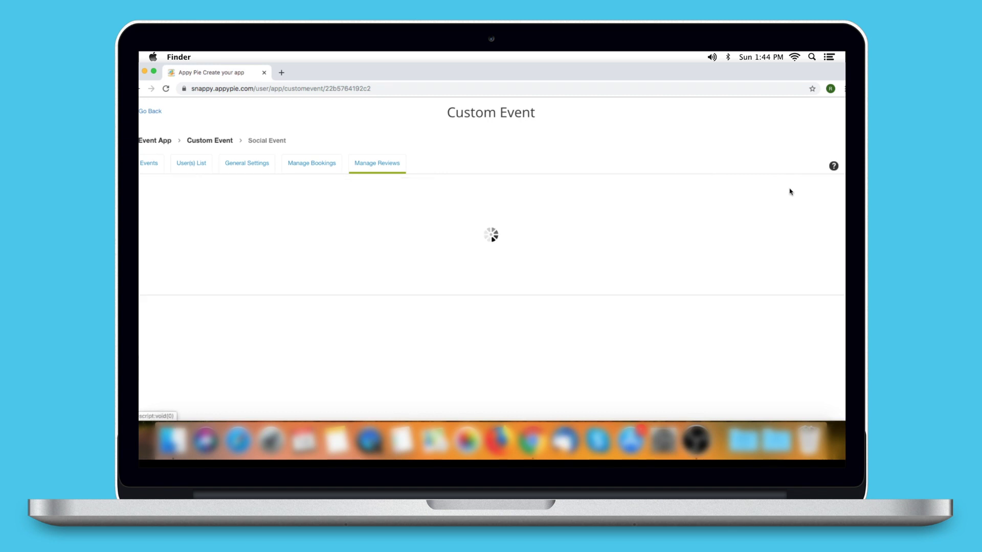
# Return to the Events page in the app builder and view its On-Page SEO settings.
pyautogui.click(151, 113)
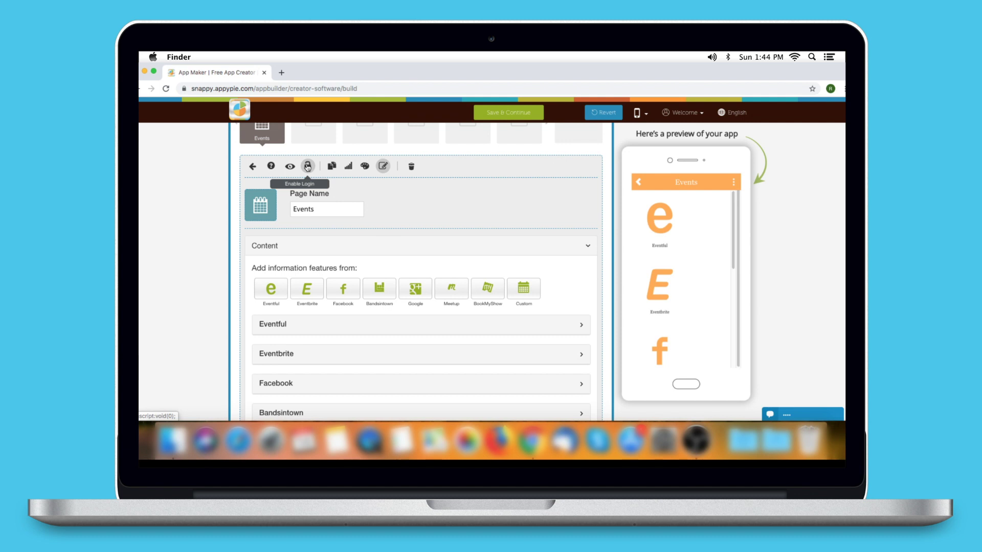
pyautogui.click(332, 167)
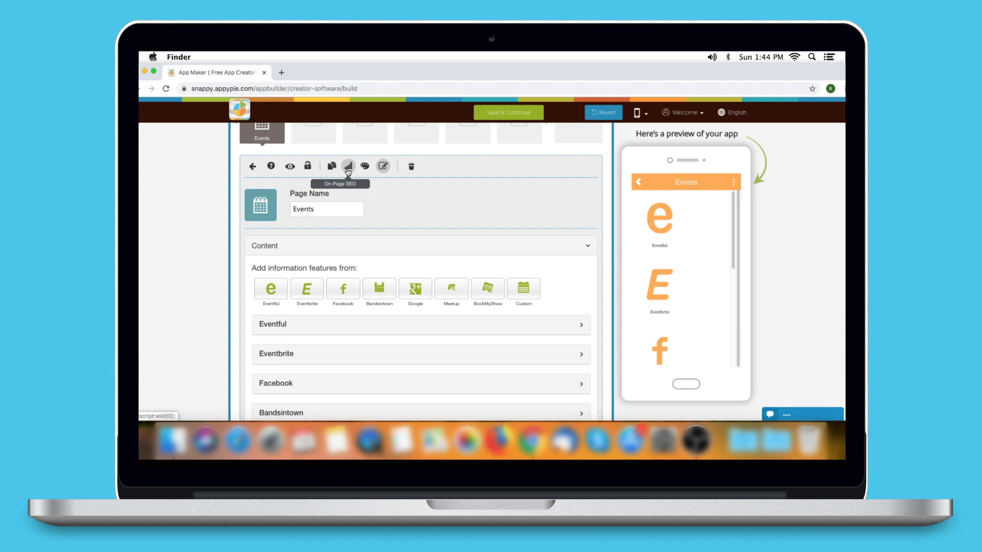
pyautogui.click(349, 171)
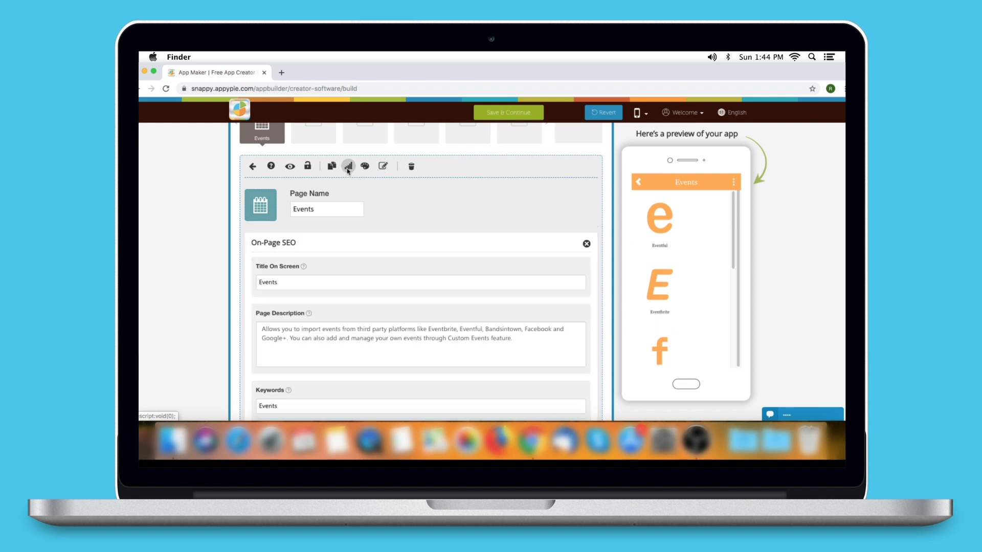
pyautogui.scroll(2, 353, 173)
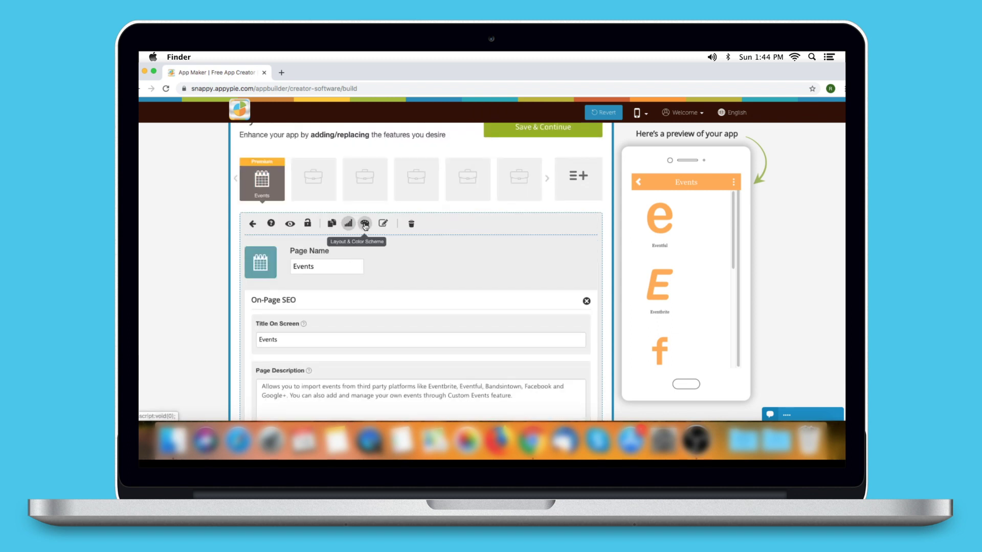
# Open the Events page's style and color scheme and examine the secondary button text, icon and border color pickers.
pyautogui.click(365, 225)
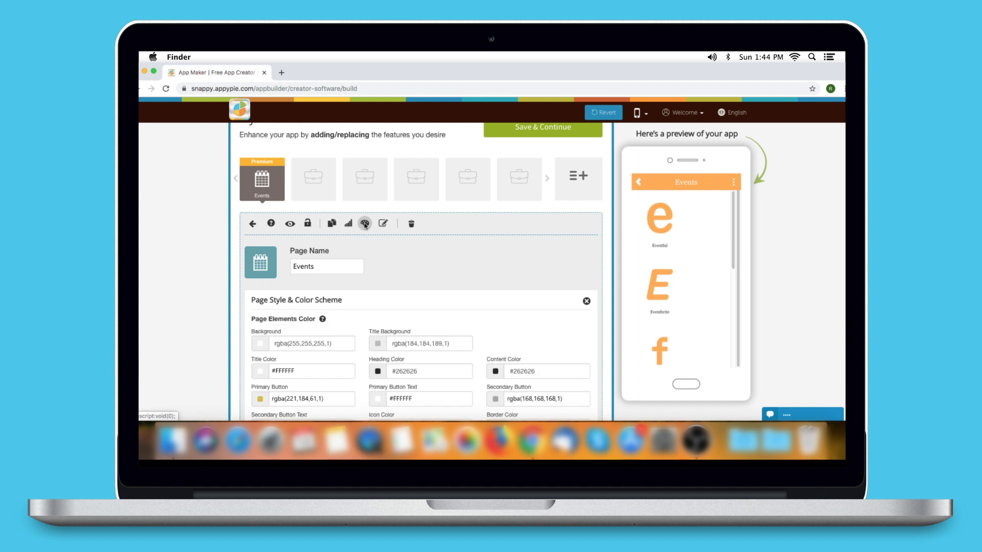
pyautogui.scroll(1, 388, 256)
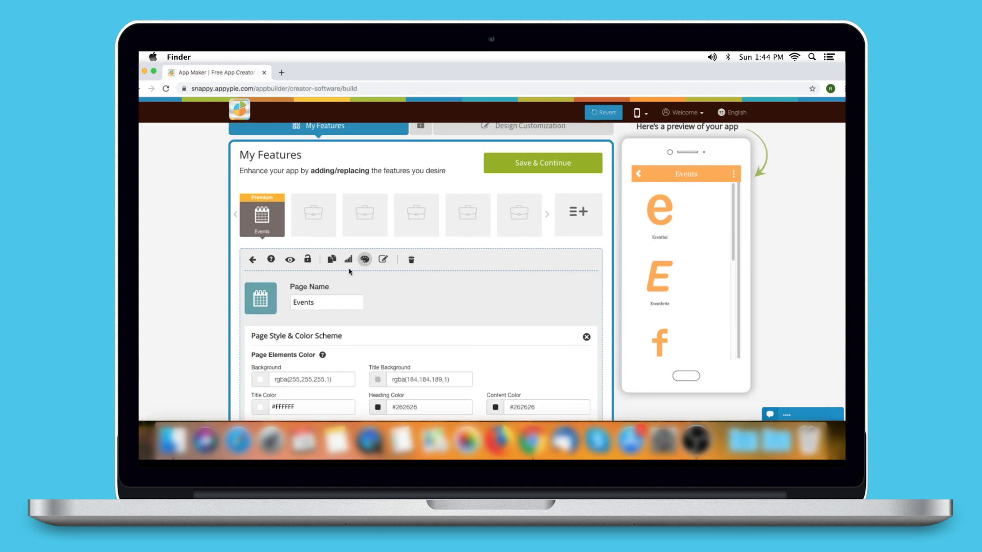
pyautogui.scroll(-3, 358, 286)
pyautogui.click(300, 347)
pyautogui.click(395, 348)
pyautogui.click(535, 347)
pyautogui.scroll(-3, 391, 371)
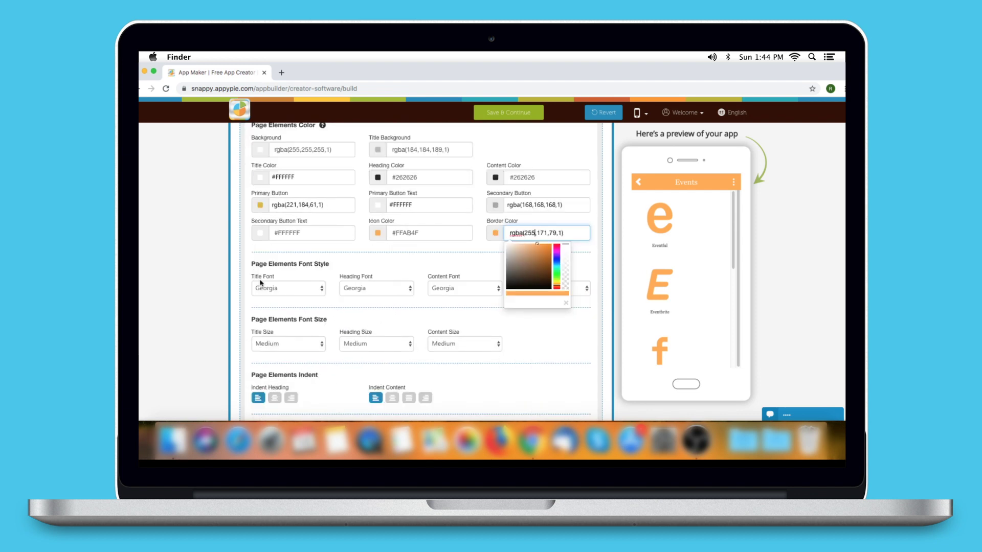
# Go through the title, heading, content and menu font choices and the title size options of the Events page.
pyautogui.click(261, 284)
pyautogui.click(388, 289)
pyautogui.click(388, 289)
pyautogui.click(475, 293)
pyautogui.click(474, 292)
pyautogui.click(562, 290)
pyautogui.click(563, 290)
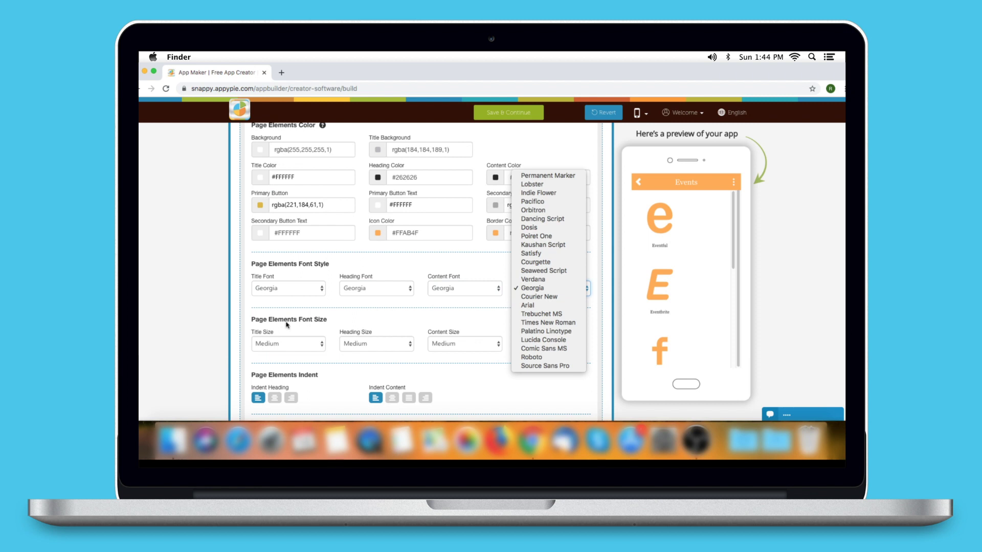
pyautogui.click(300, 339)
pyautogui.click(302, 343)
# Go to the header's back navigation button setting, and save the Events feature and continue.
pyautogui.scroll(-3, 248, 347)
pyautogui.click(254, 344)
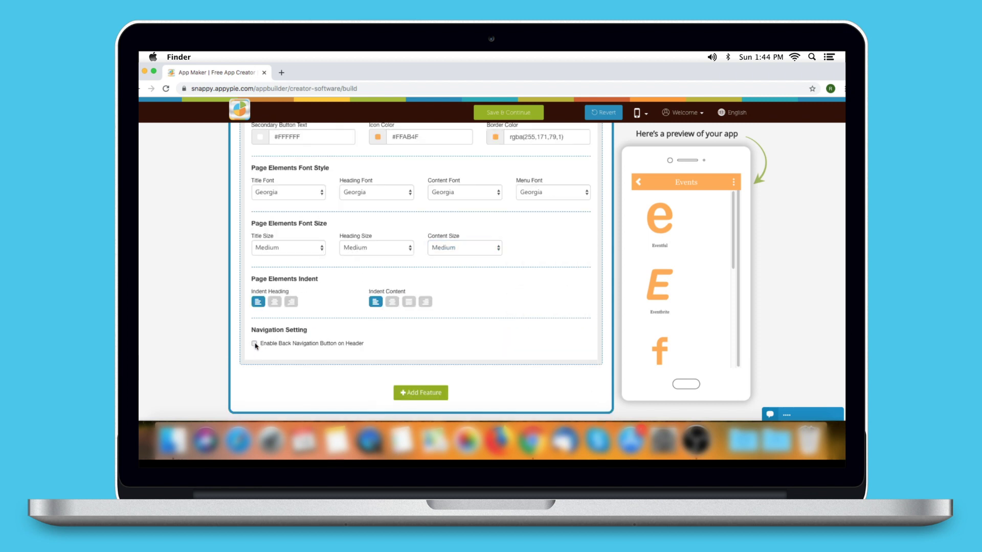
pyautogui.scroll(10, 465, 334)
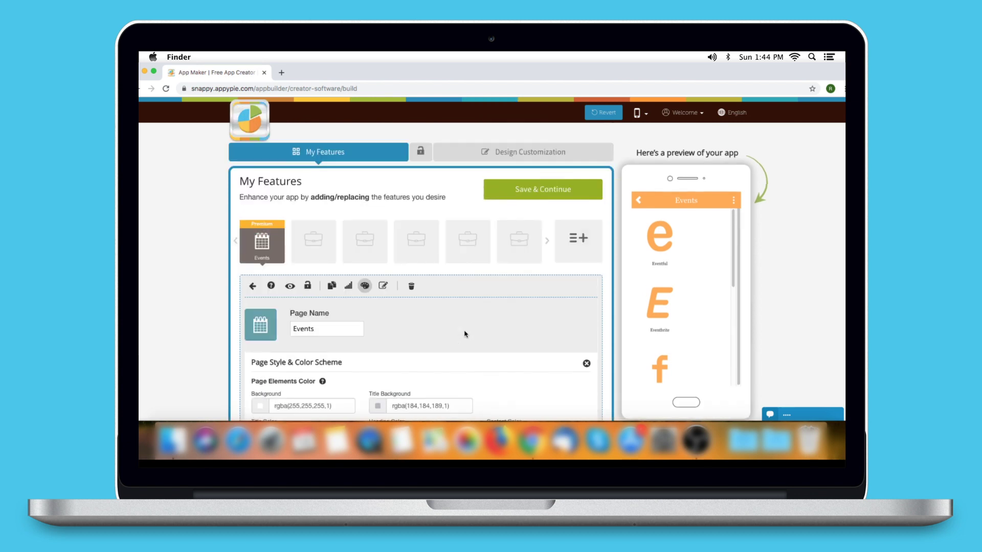
pyautogui.click(528, 192)
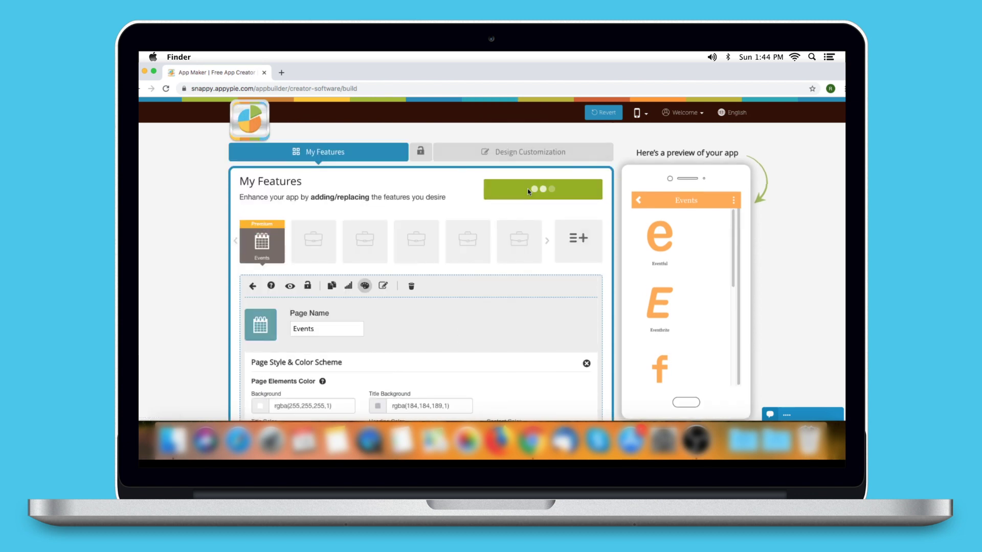